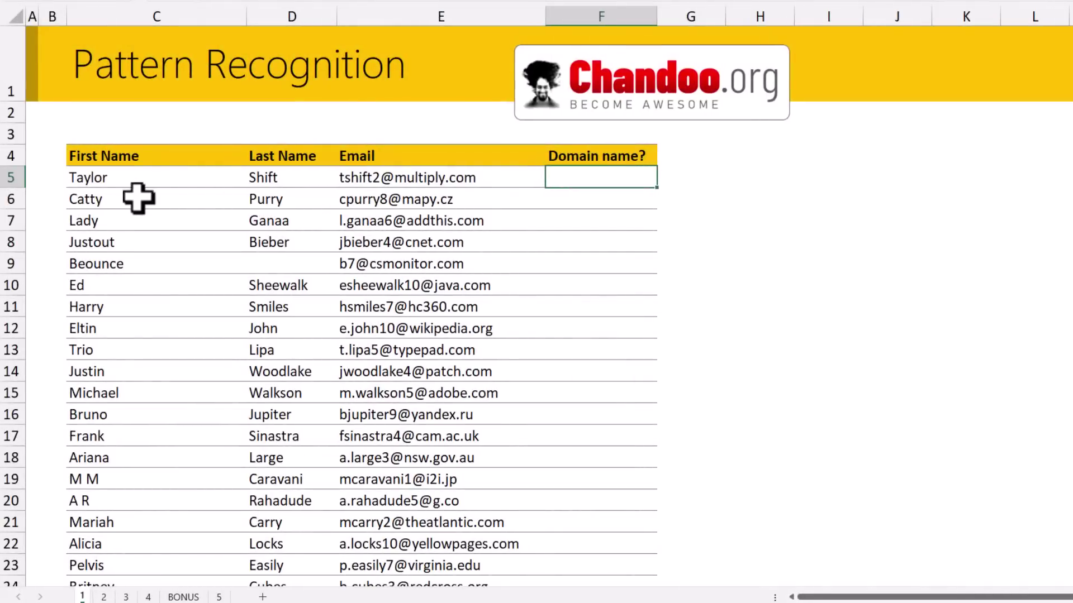
drag(93, 179, 428, 532)
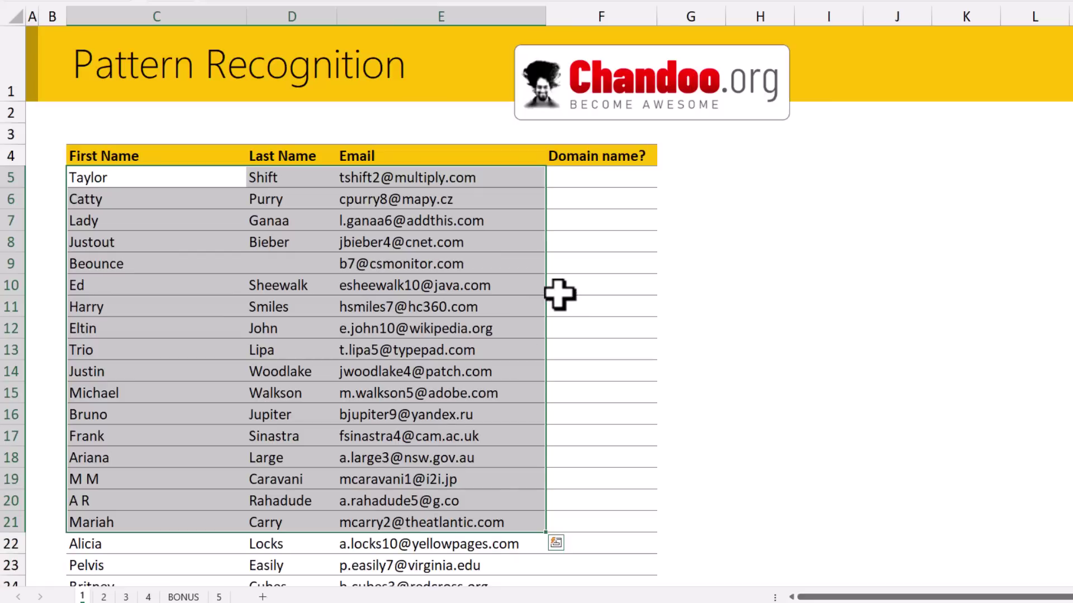
click(591, 183)
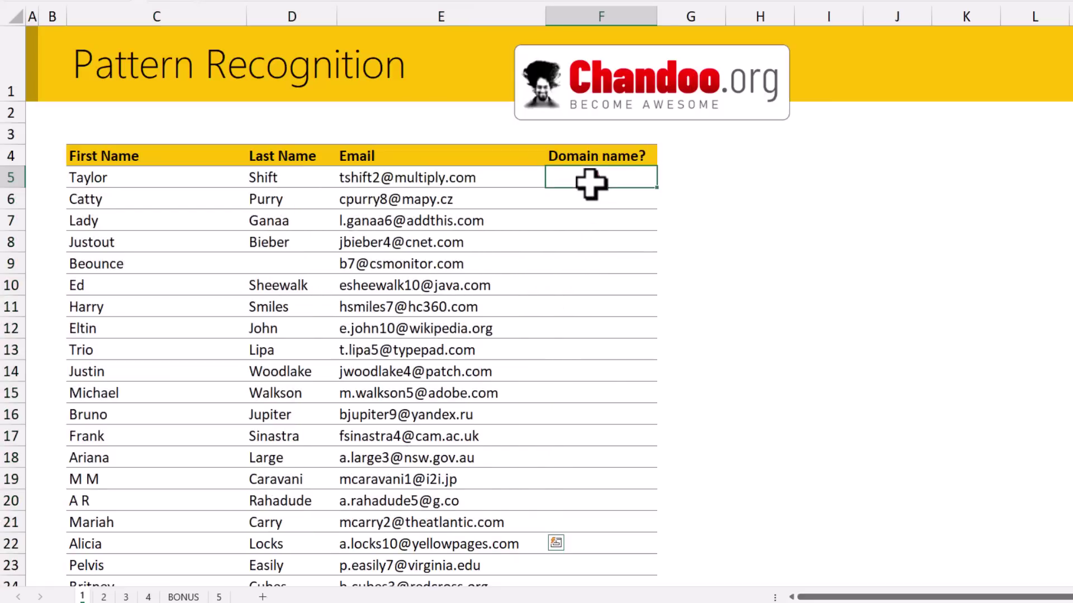
drag(591, 183, 613, 386)
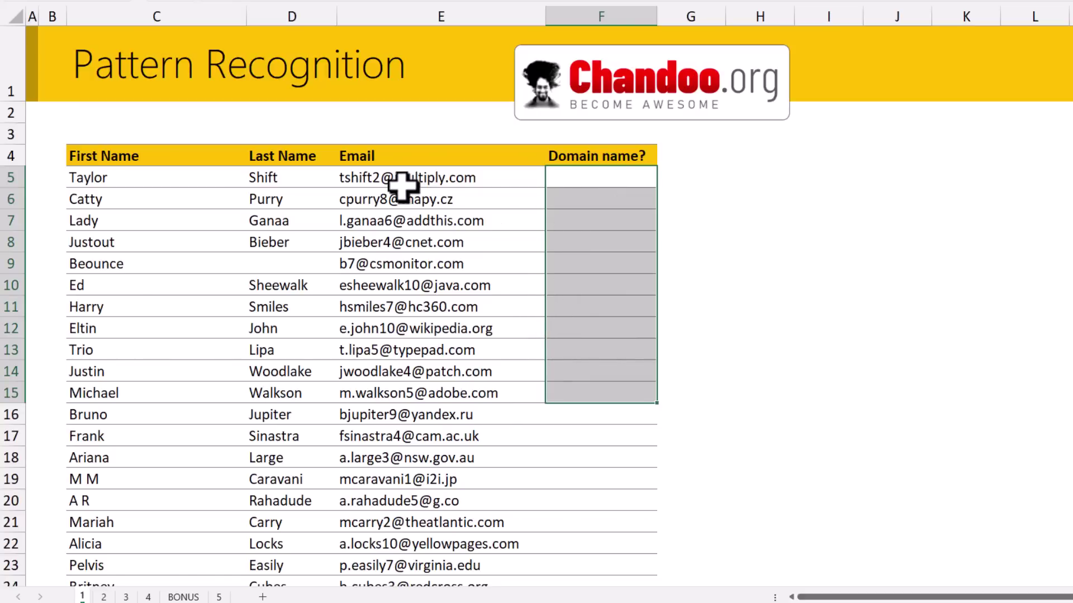
- Enter multiply.com and mapy.cz as the first two domain names and accept the suggested fill for the remaining rows
click(592, 179)
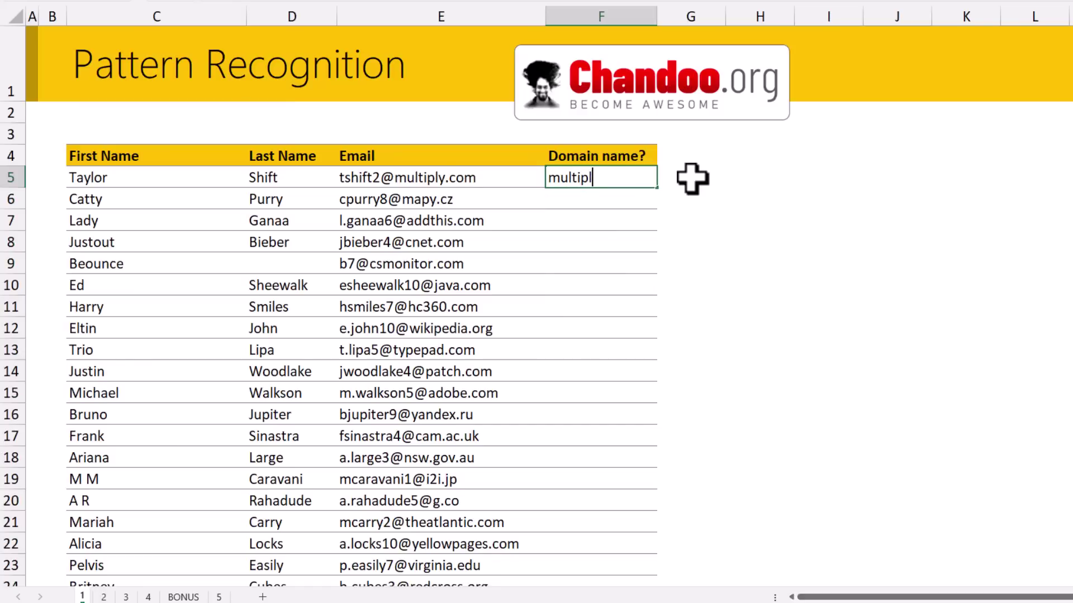
key(Return)
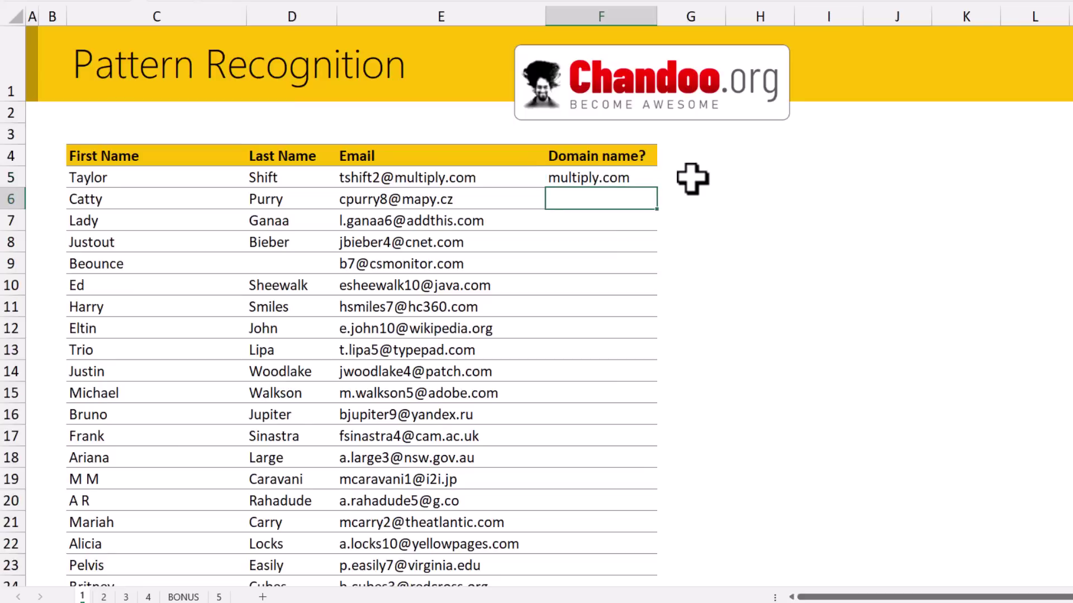
text(mapy.cz)
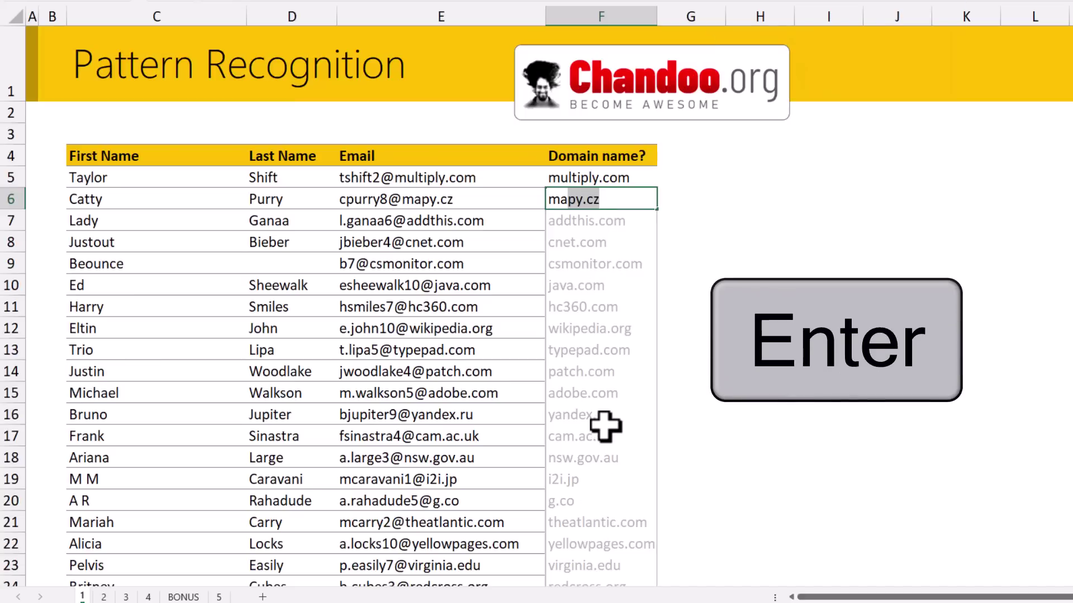
key(Return)
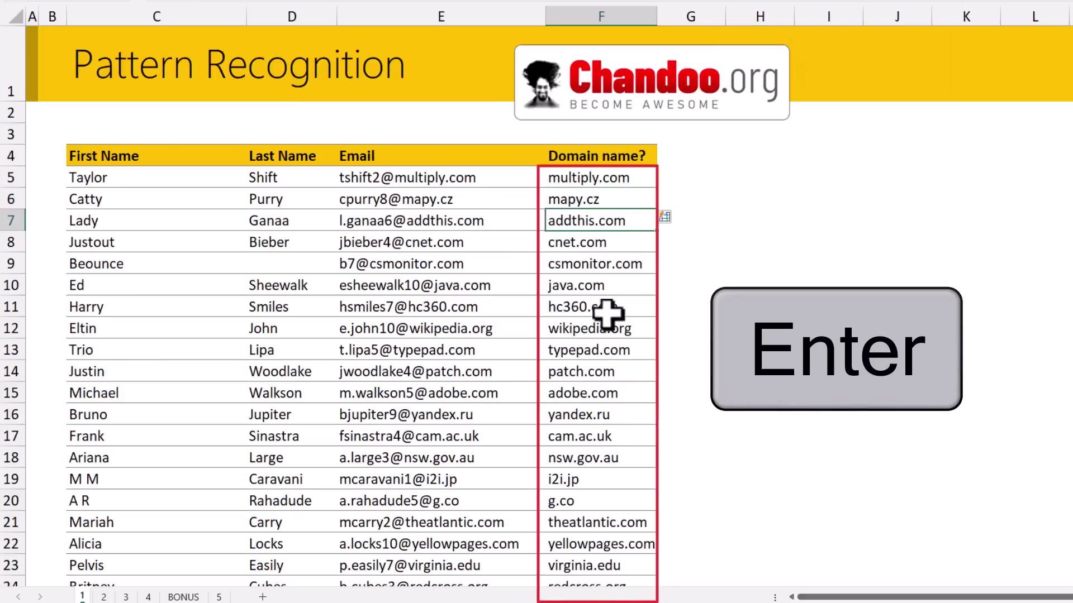
scroll(609, 336, down, 2)
scroll(606, 379, up, 1)
scroll(605, 378, up, 1)
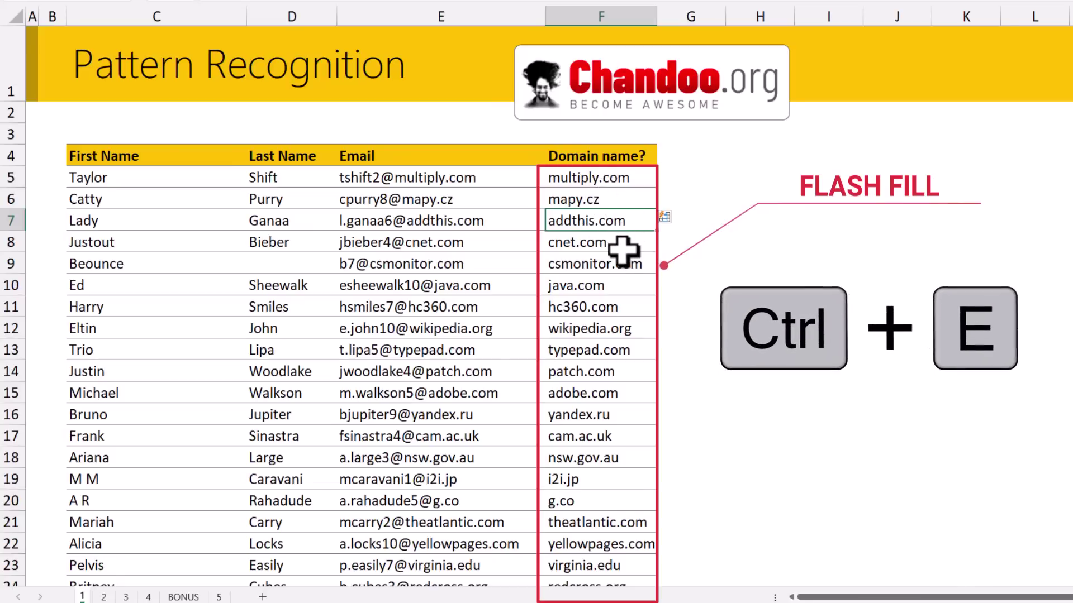
- Widen column C of the Detail and Amount table starting in row 40 so the detail texts fit
scroll(600, 323, down, 6)
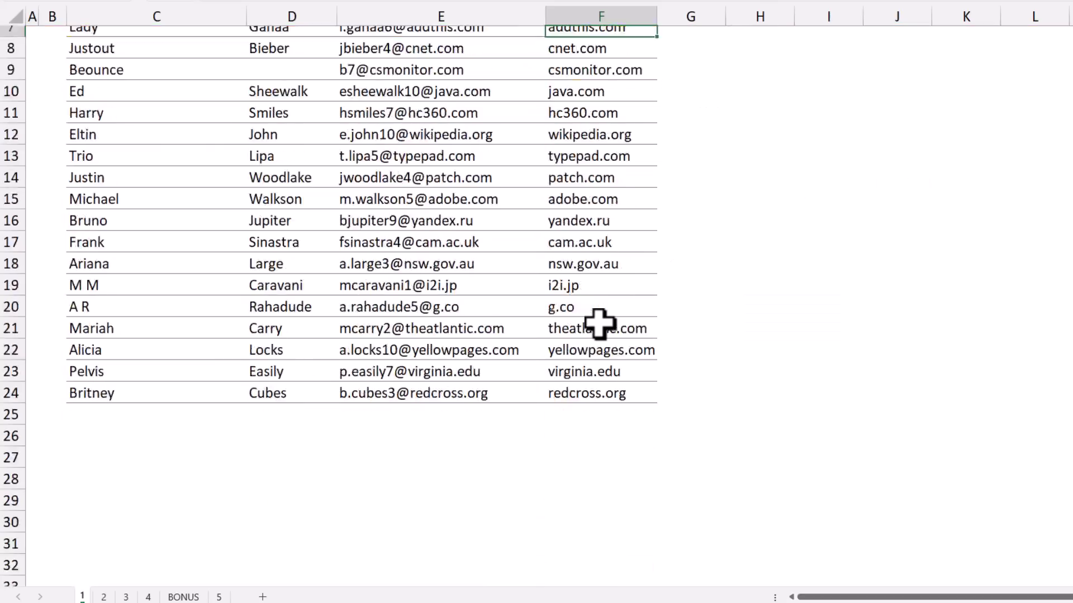
scroll(600, 323, down, 5)
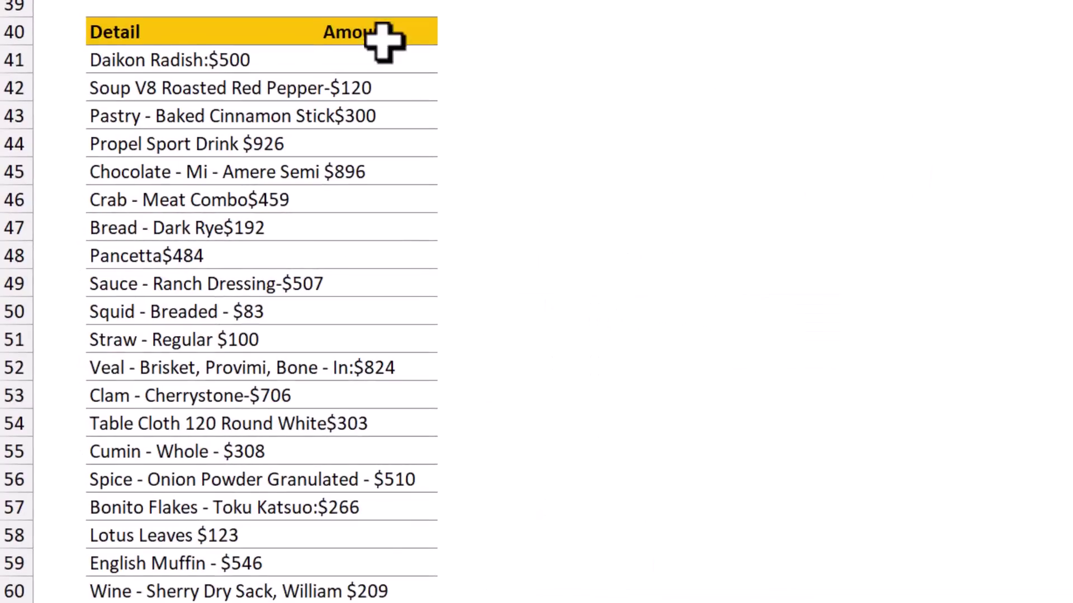
drag(281, 1, 393, 8)
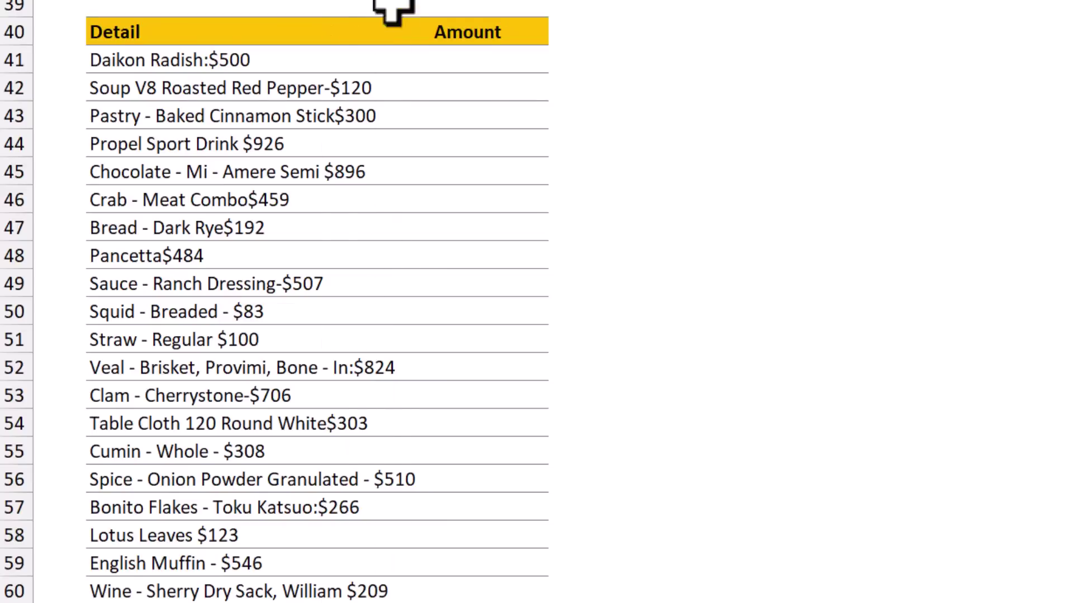
- Enter 500, 120 and 300 as the first three amounts and complete the Amount column with Flash Fill
click(252, 60)
click(519, 60)
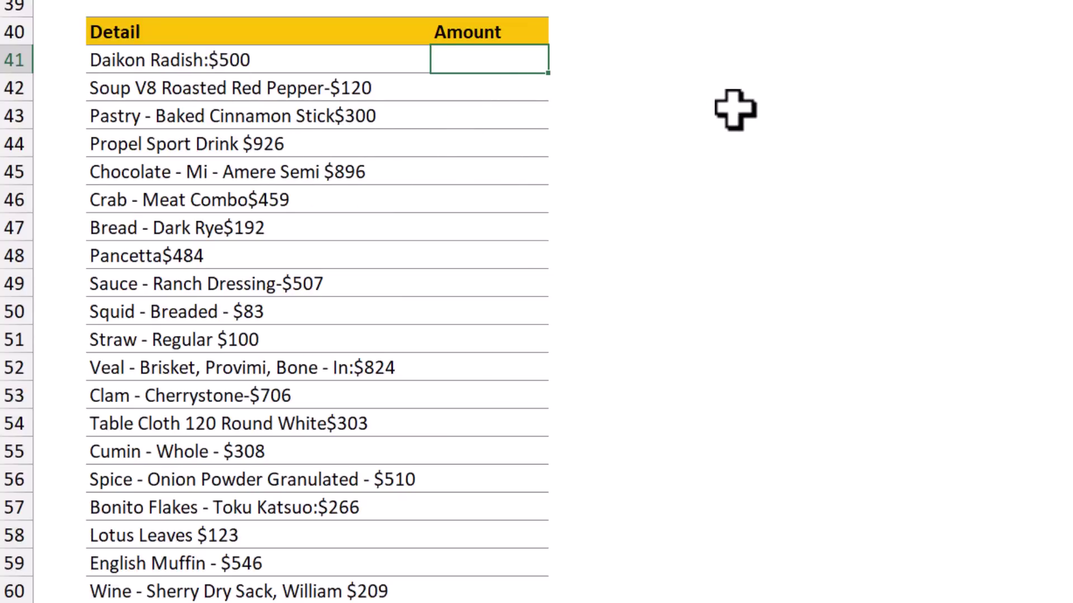
key(Return)
text(120)
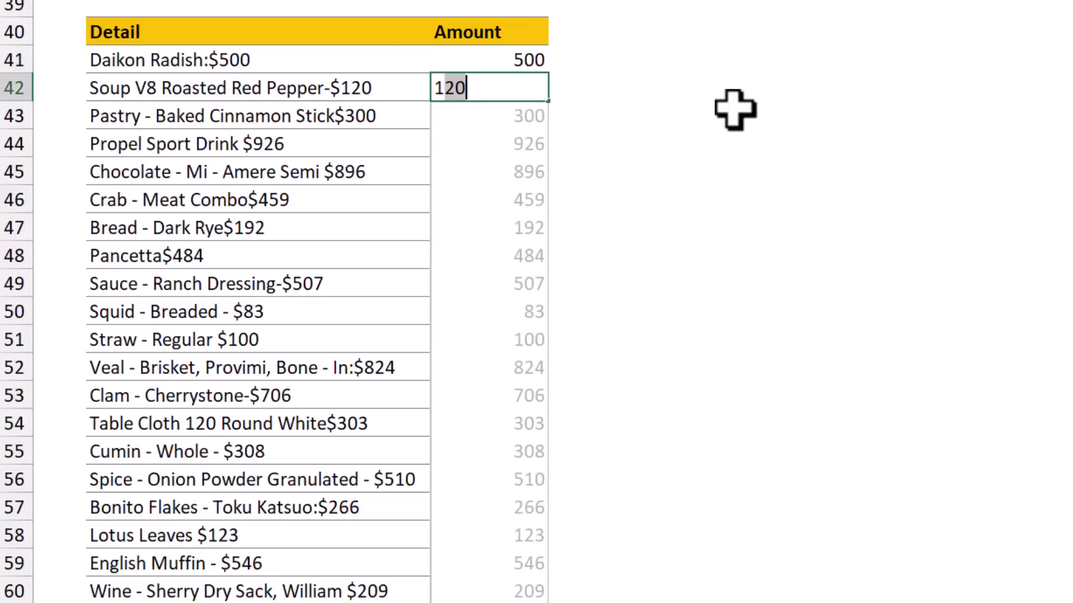
key(Return)
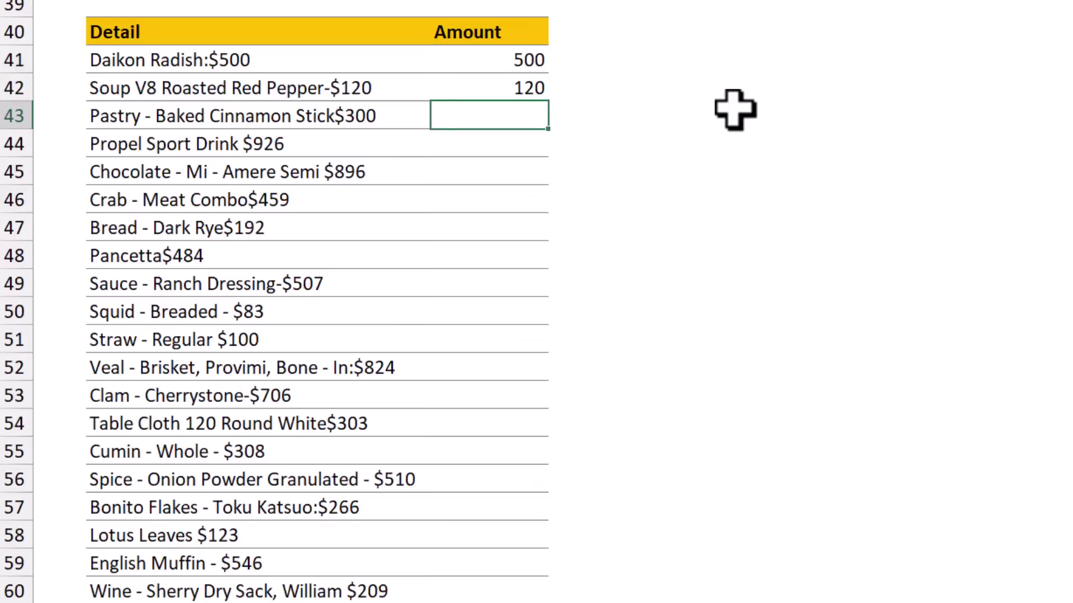
key(Return)
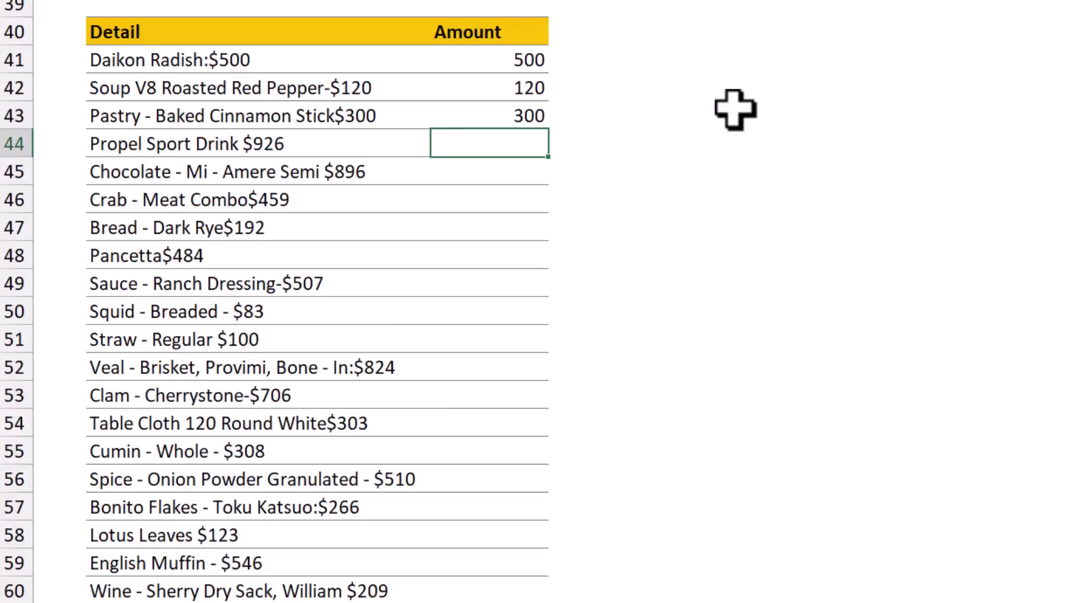
key(ctrl+e)
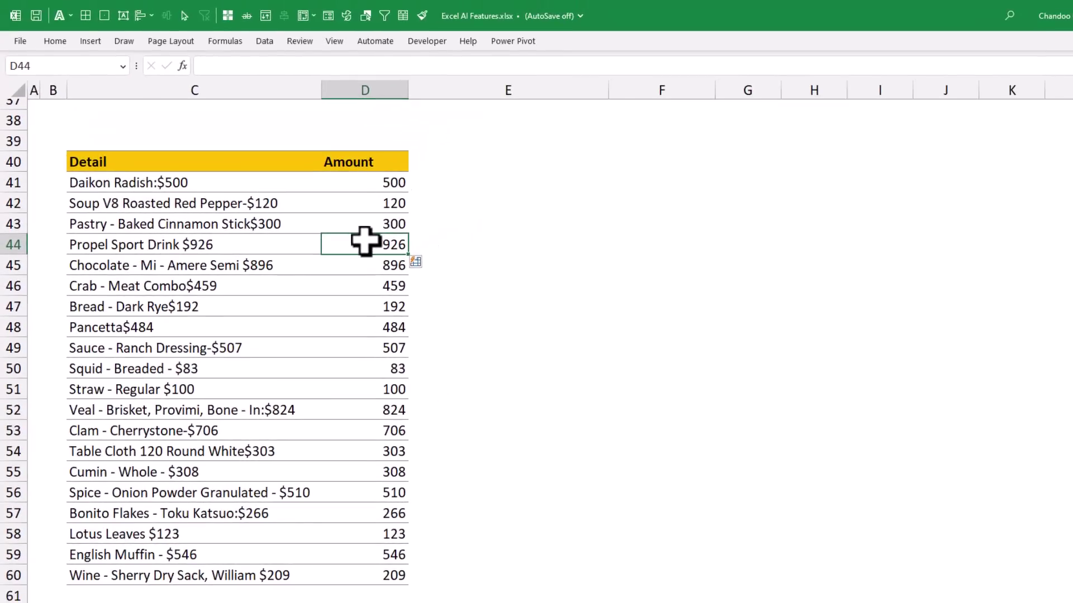
scroll(364, 244, up, 1)
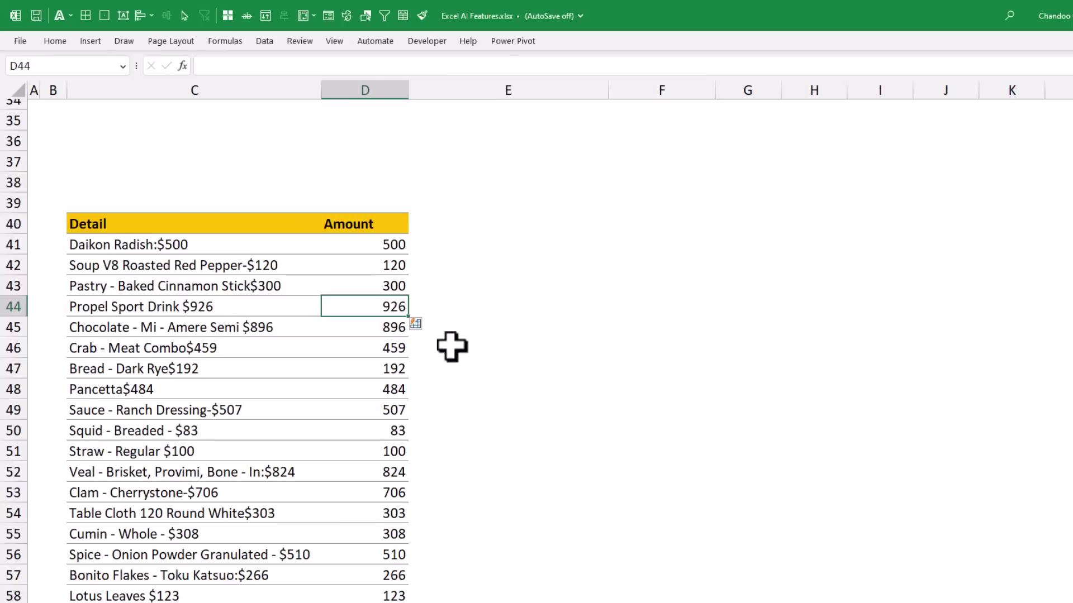
click(265, 42)
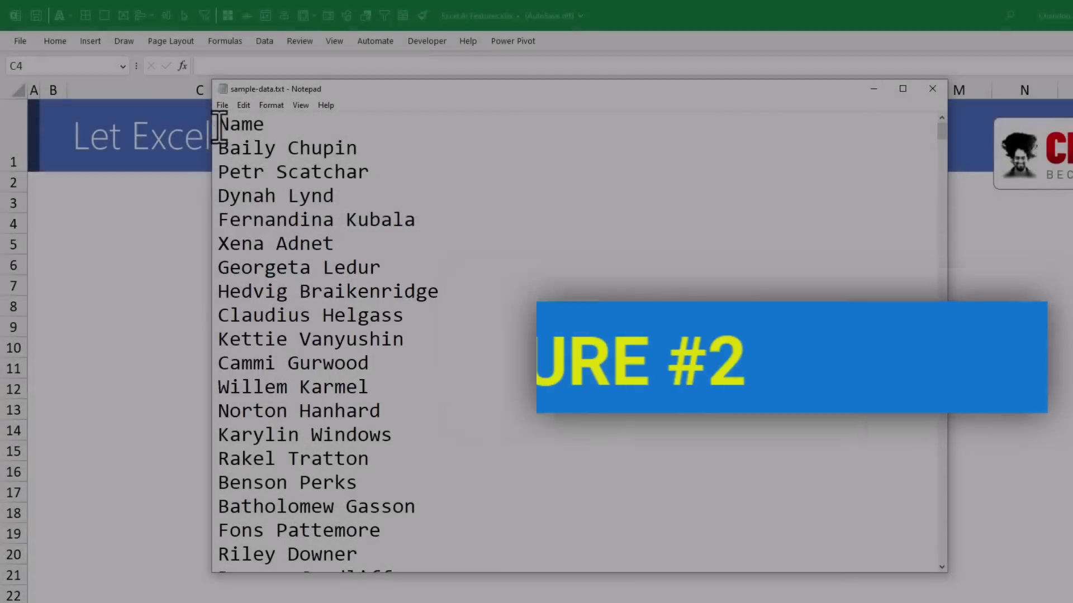
- Examine the Name heading and the structure of the full names listed in sample-data.txt
drag(217, 123, 438, 483)
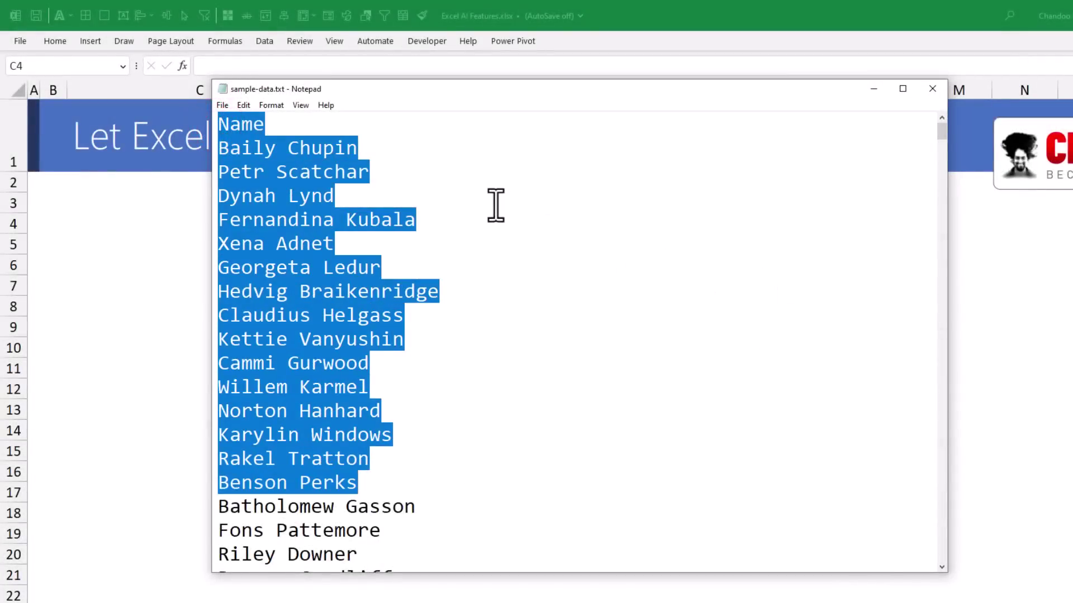
click(380, 150)
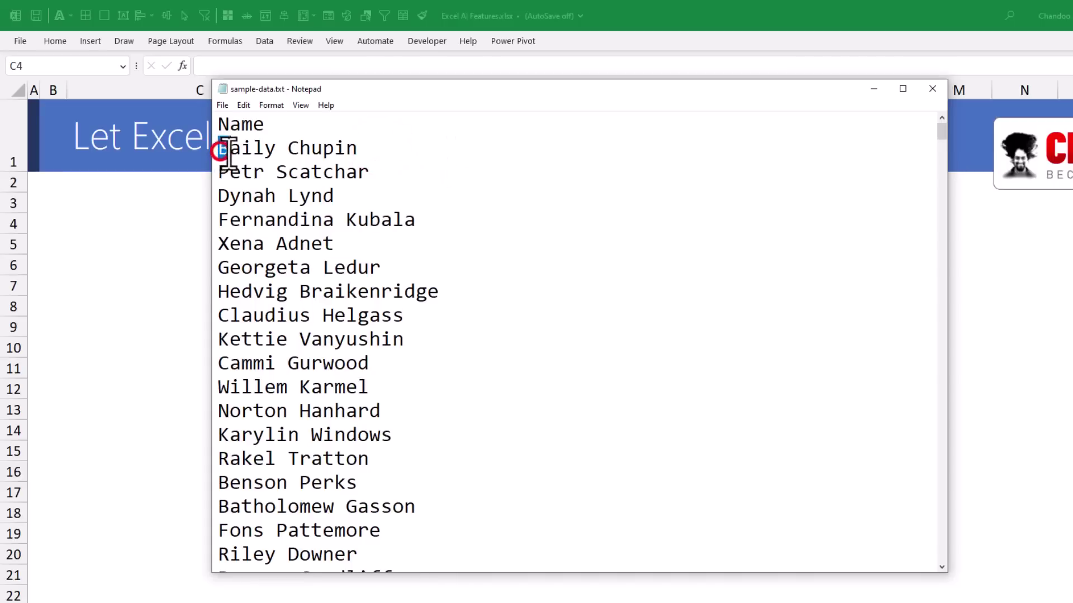
drag(287, 149, 357, 150)
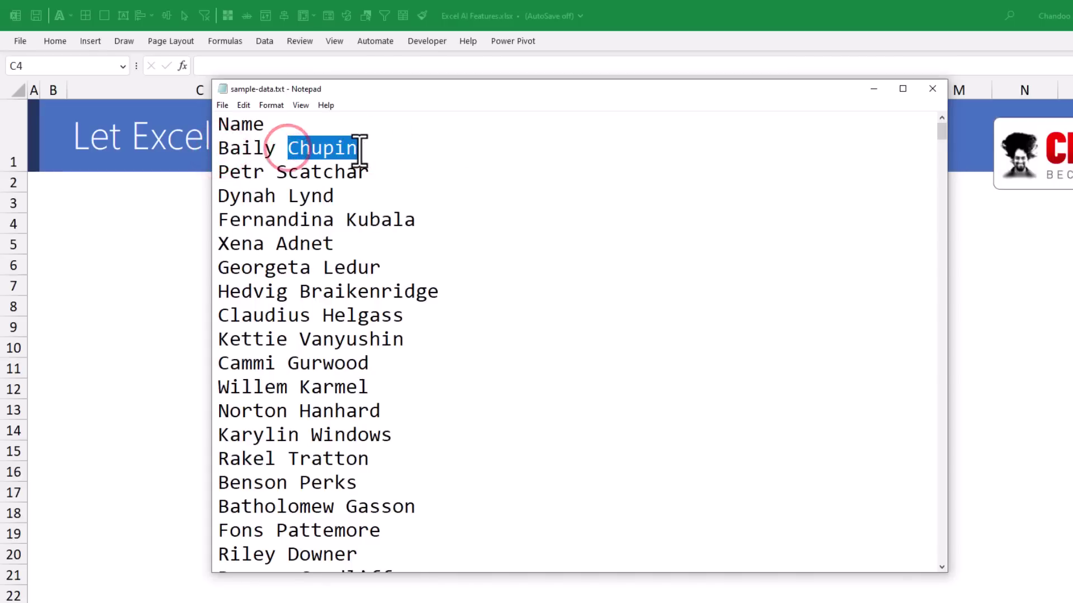
click(404, 148)
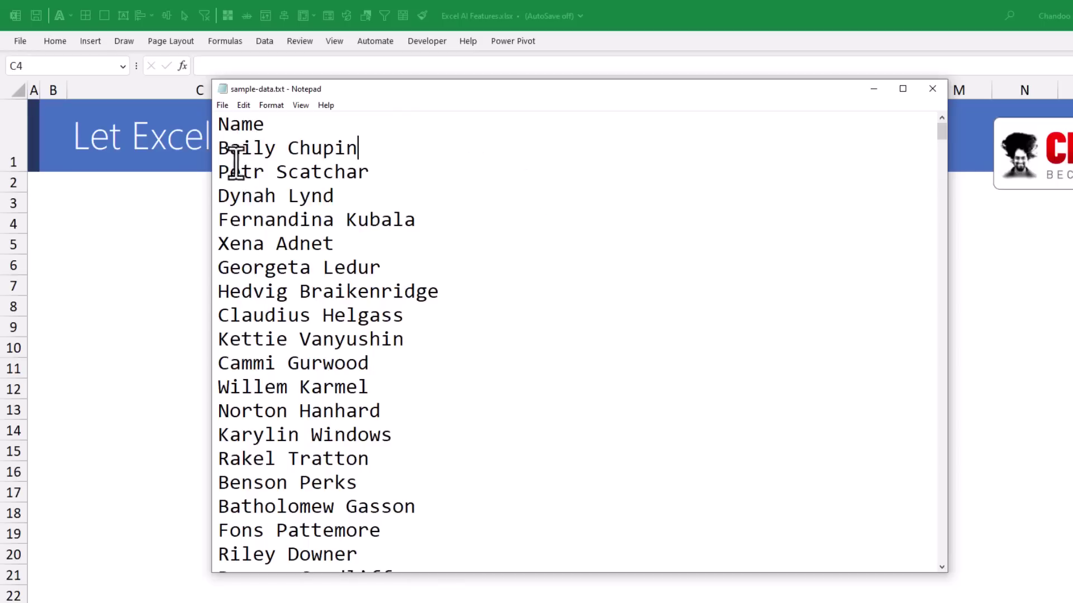
drag(219, 148, 476, 469)
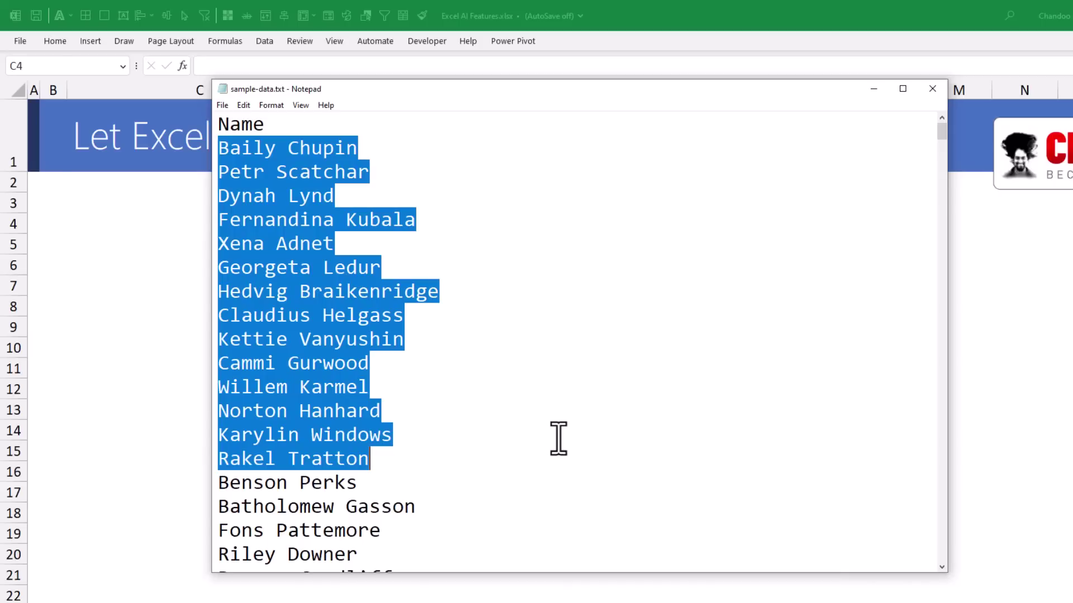
click(539, 262)
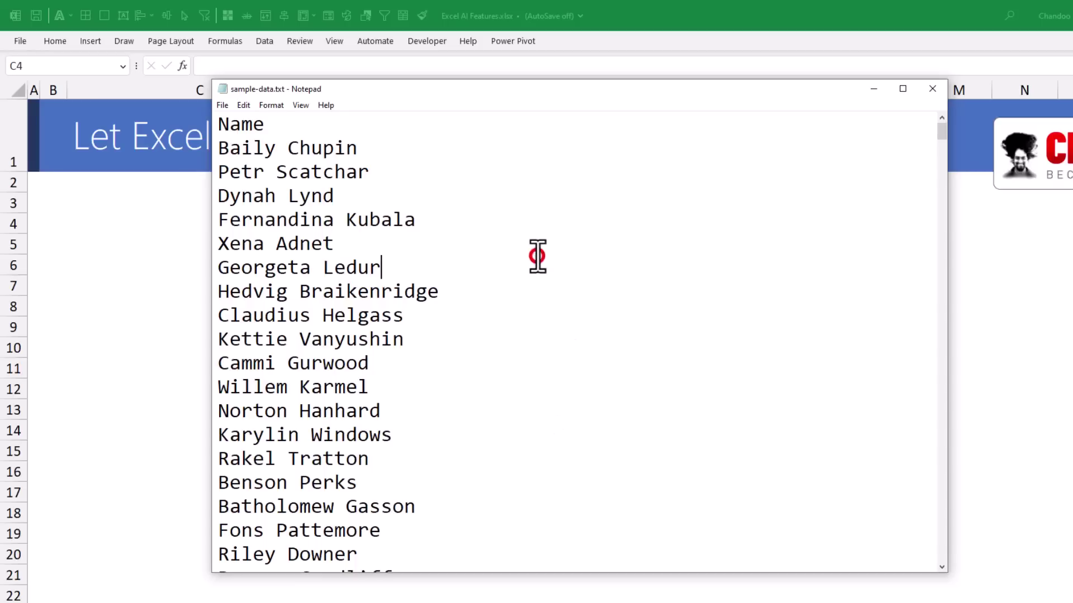
- Switch to Excel, import the text file sample-data.txt into the Power Query Editor and use its first row as headers
click(102, 218)
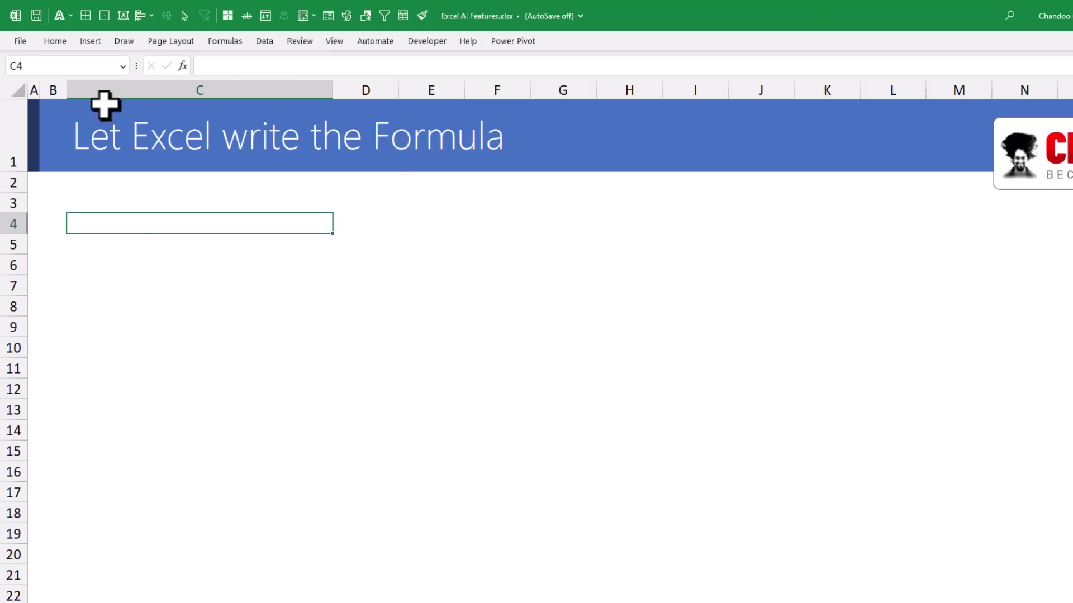
click(265, 42)
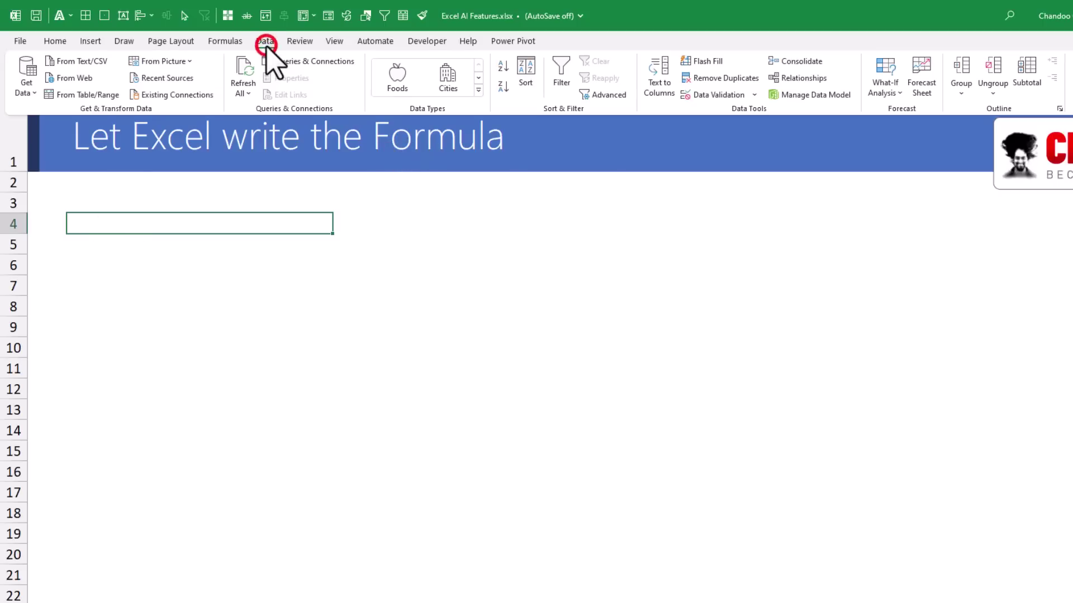
click(20, 89)
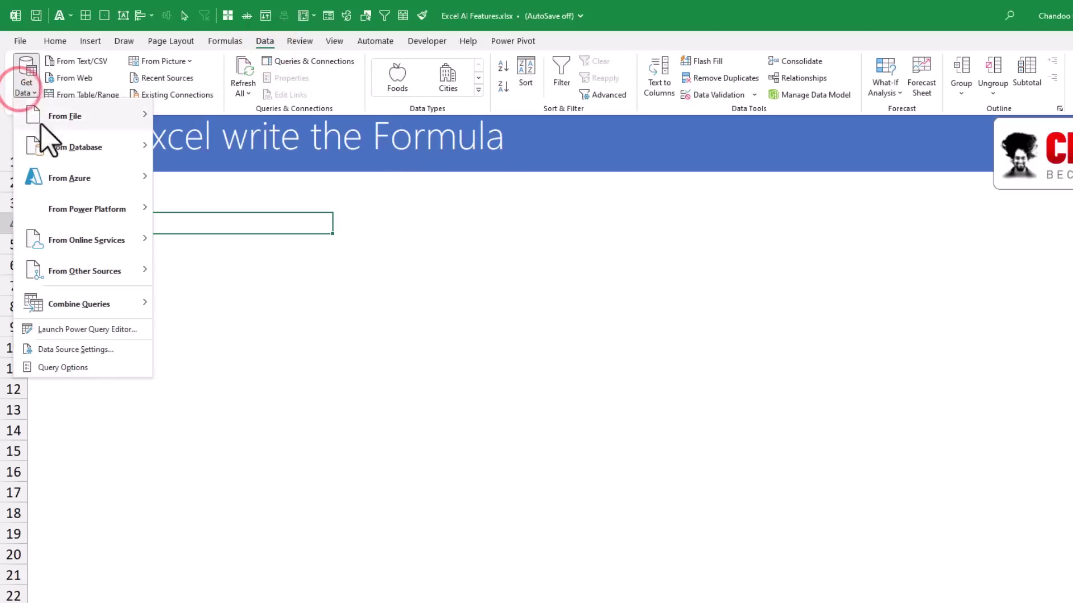
click(96, 116)
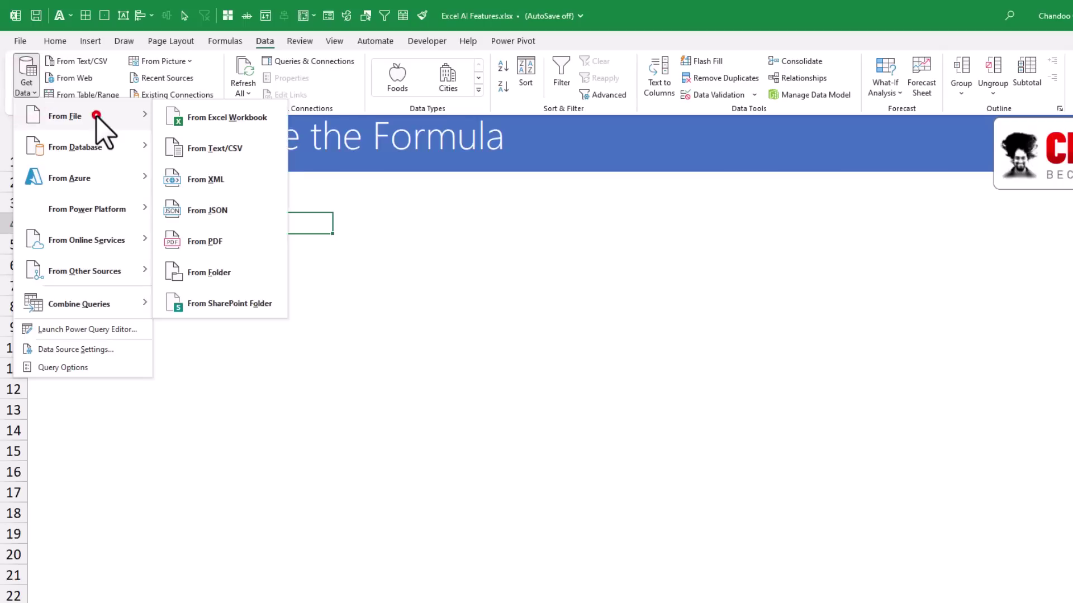
click(219, 148)
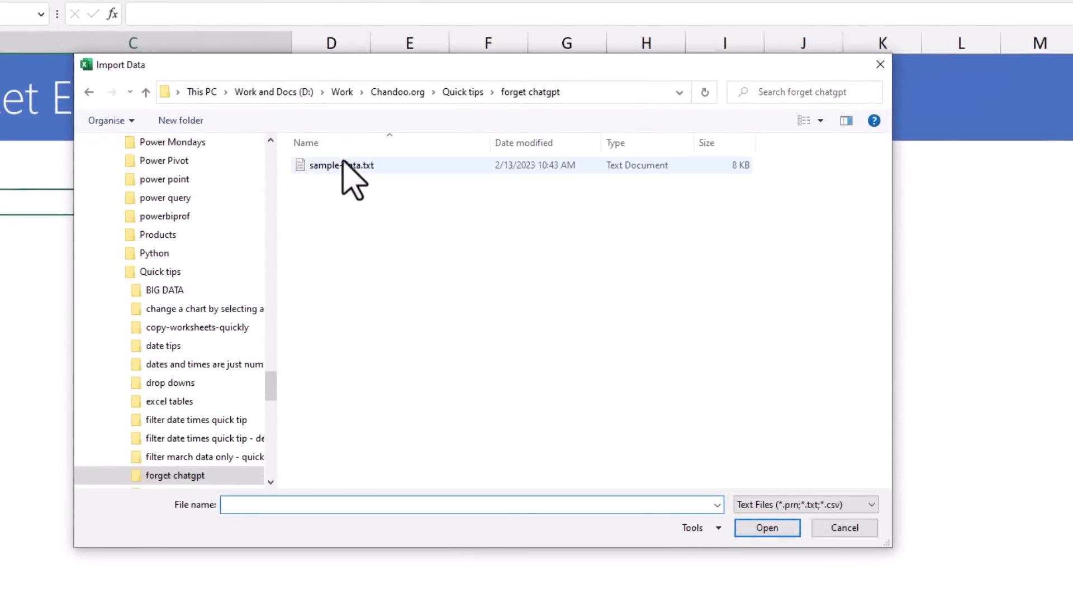
click(343, 164)
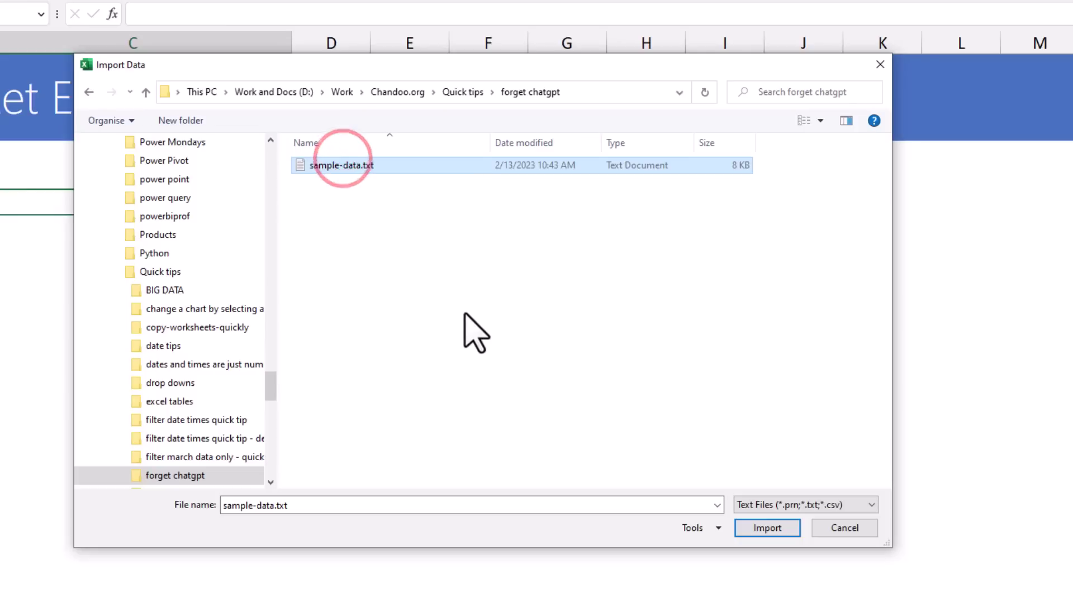
click(760, 528)
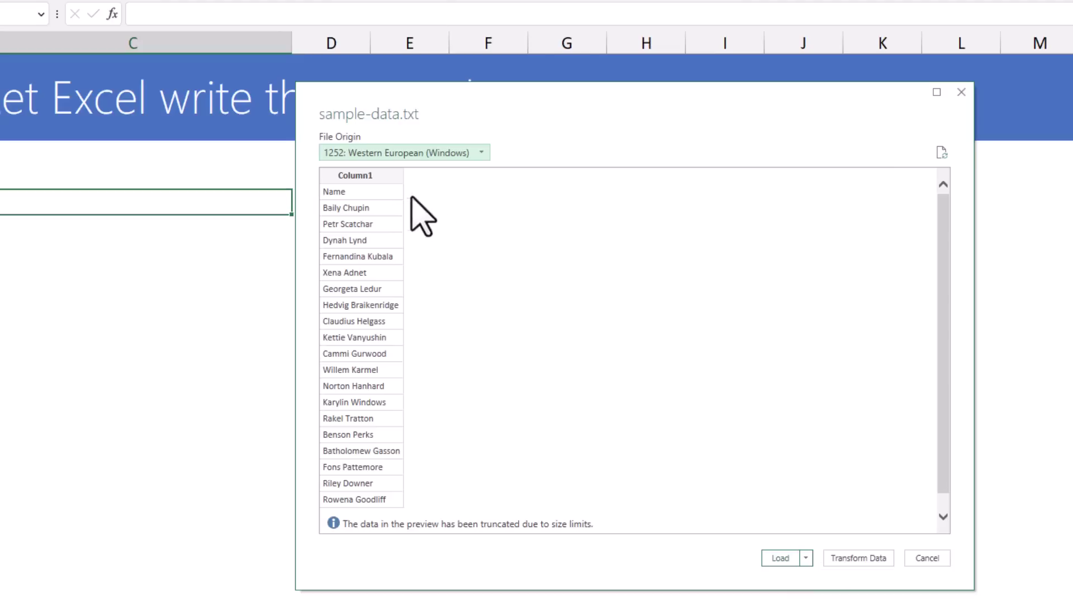
click(855, 558)
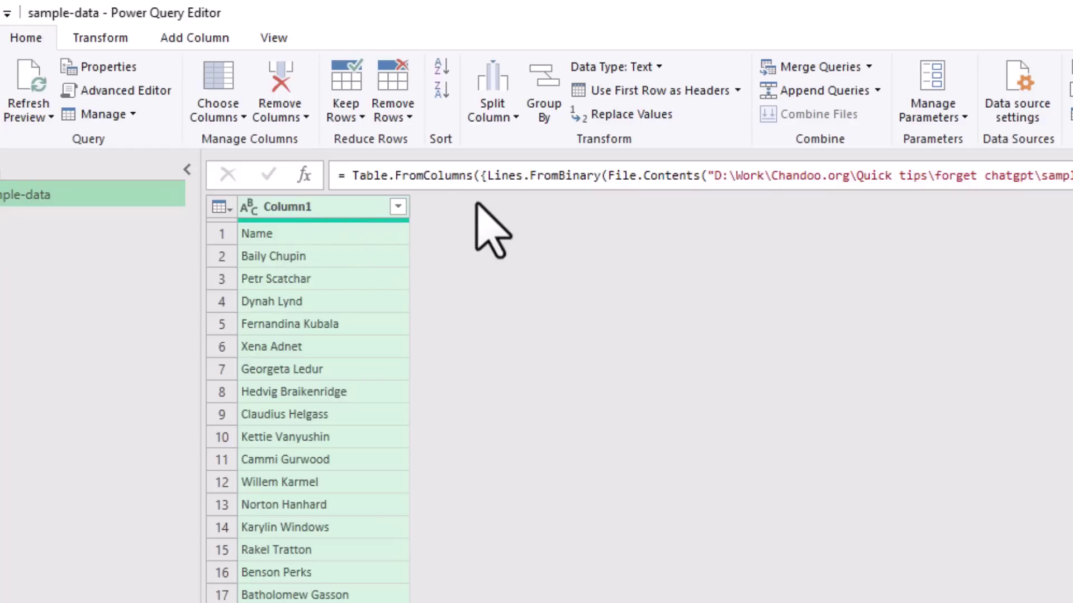
click(655, 88)
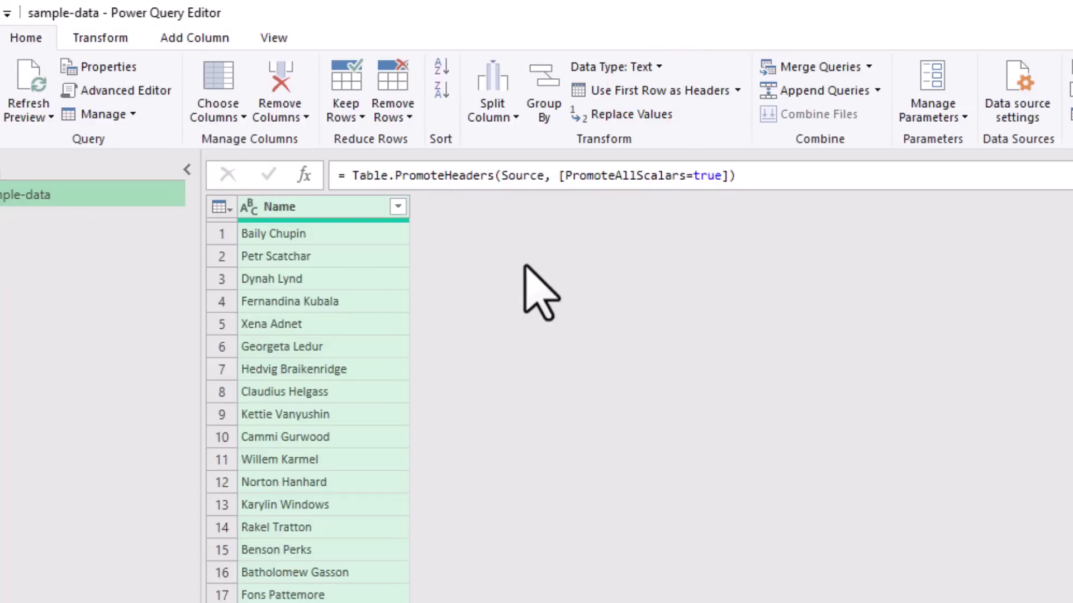
- Add a column from examples, giving the first two rows e-mail addresses built from first initial plus surname at awesome.choc
click(186, 39)
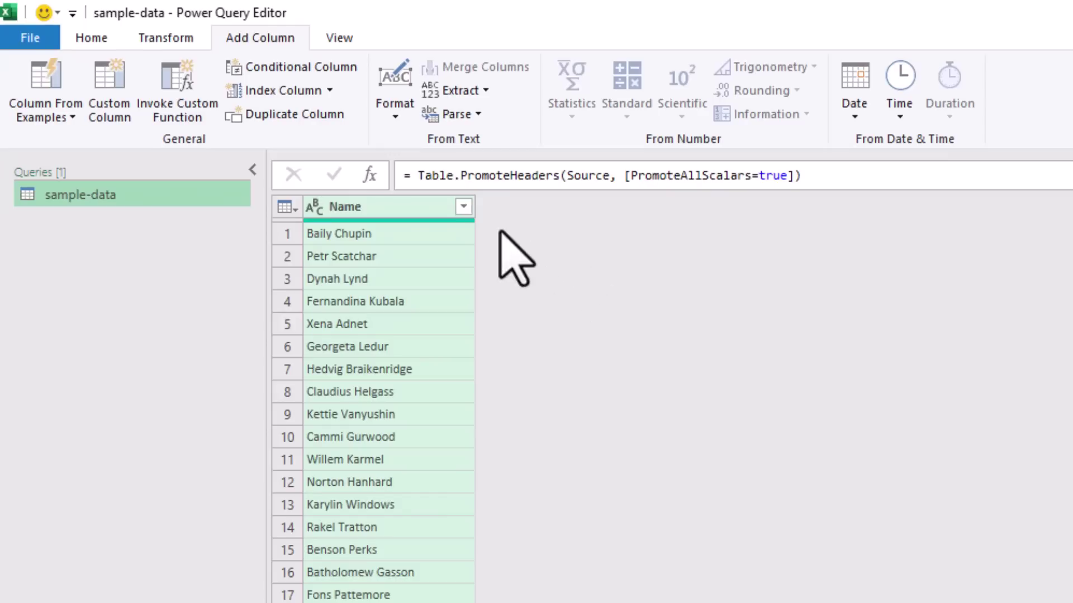
click(46, 85)
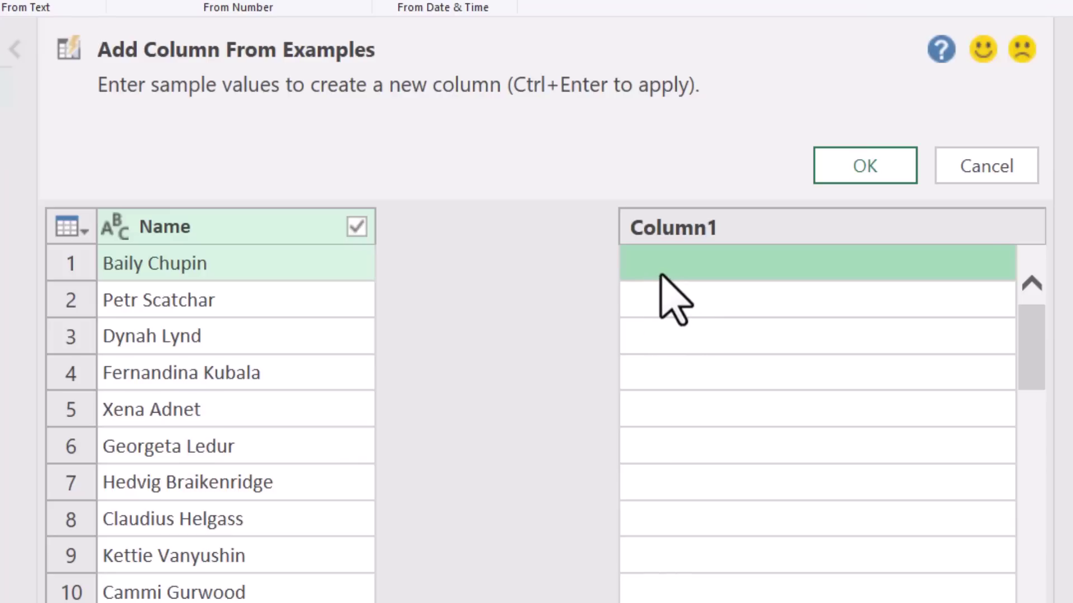
click(700, 268)
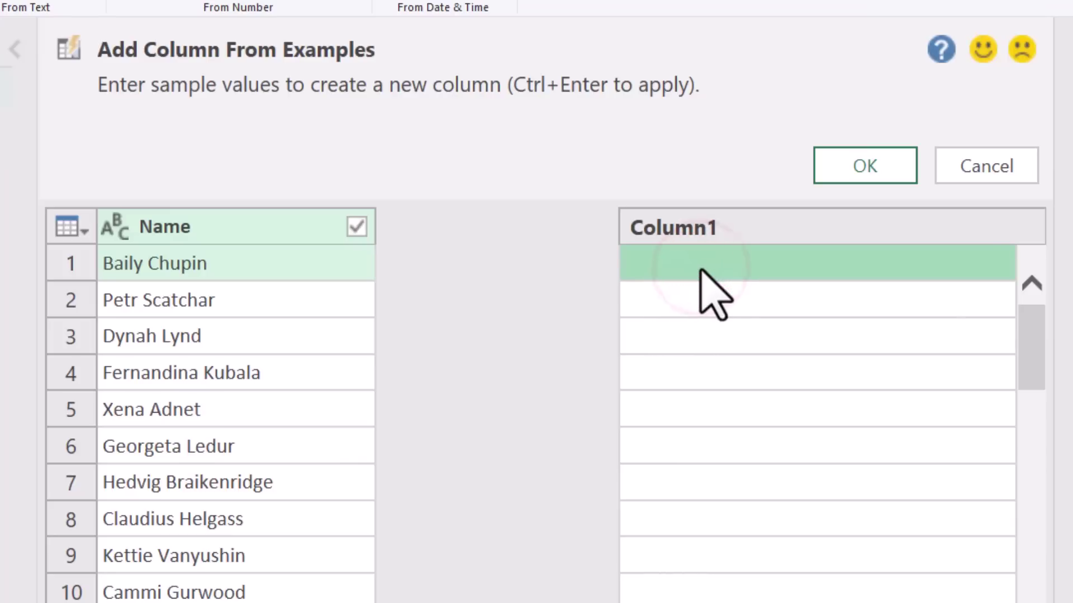
text(bchupin@awesom.choc)
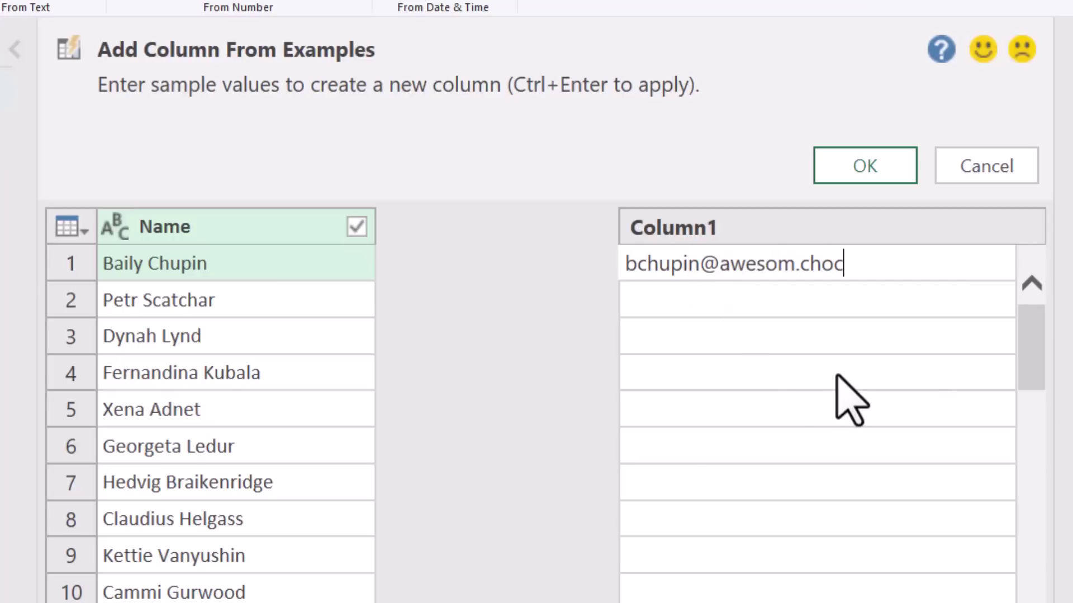
key(Return)
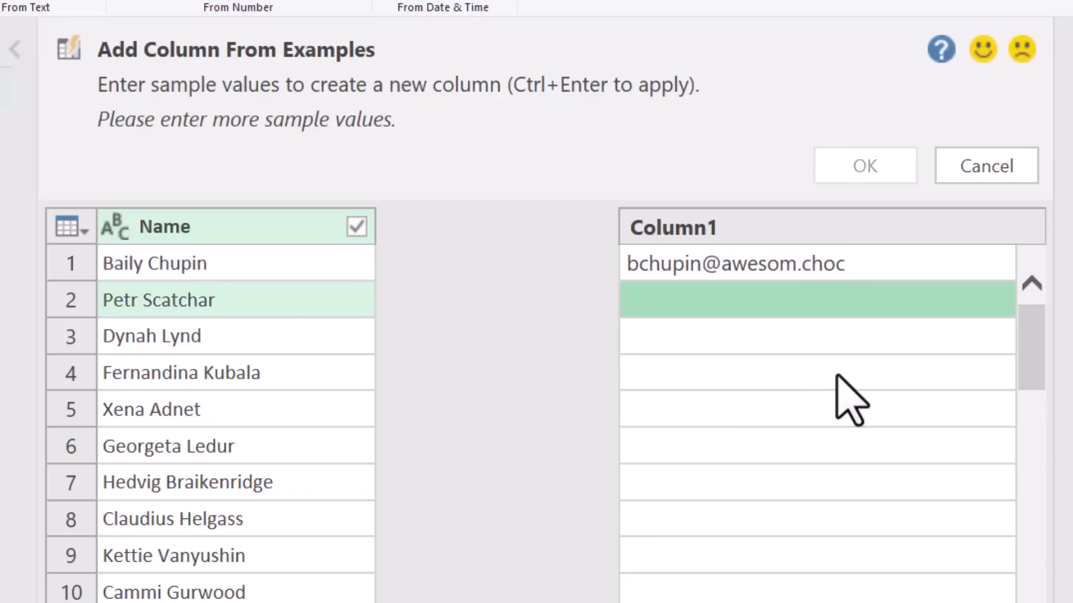
text(pscatchar@awes)
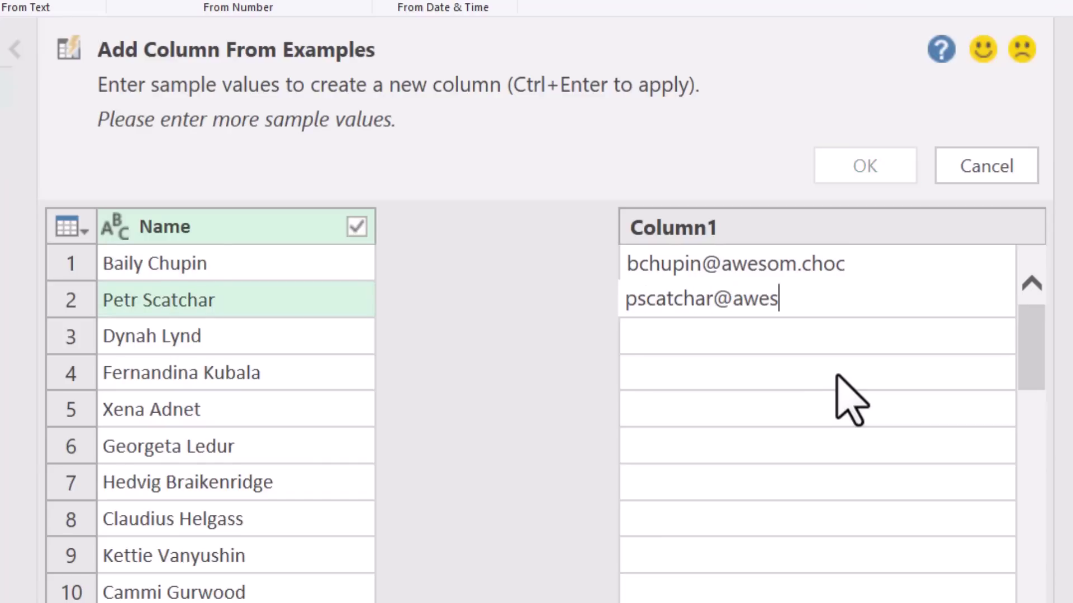
text(ome.choc)
click(794, 268)
text(e)
click(884, 301)
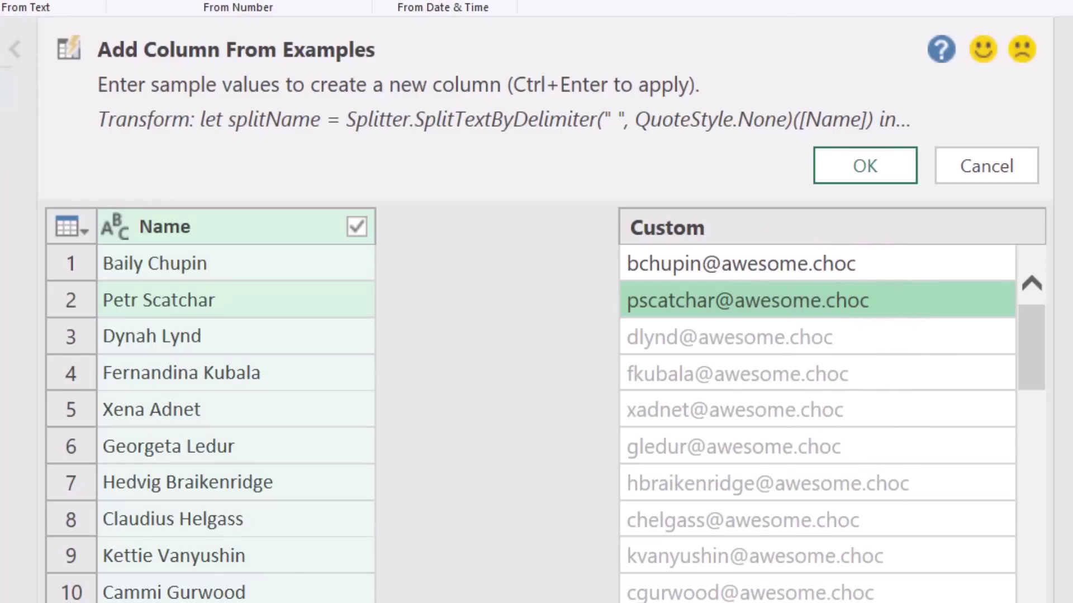
- Review the suggested addresses, accept the new column and inspect the formula behind the Added Custom Column step
scroll(815, 424, down, 3)
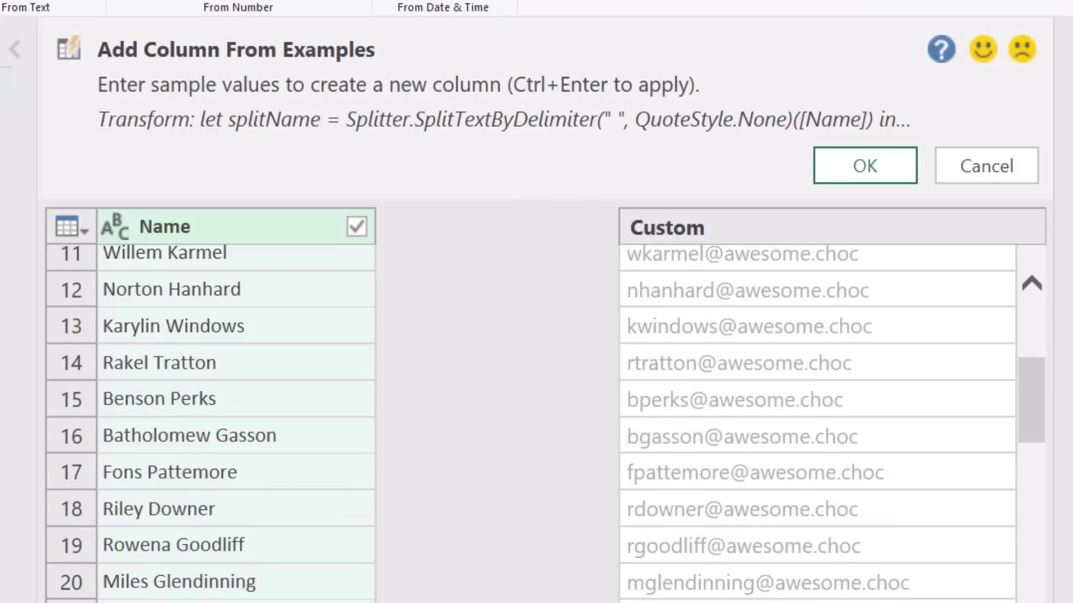
scroll(815, 425, down, 4)
scroll(761, 383, up, 7)
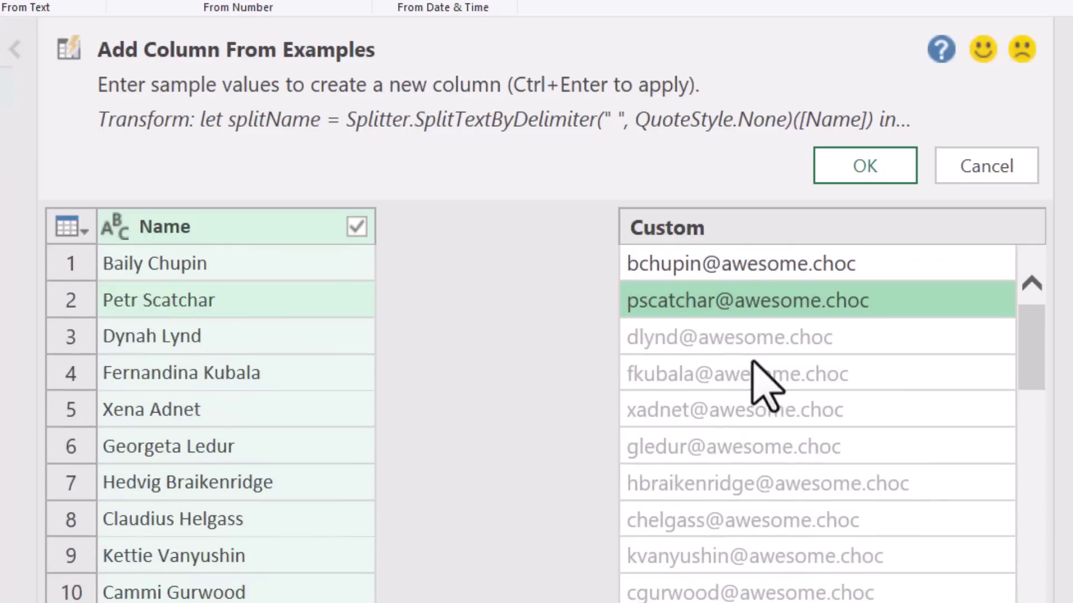
click(863, 168)
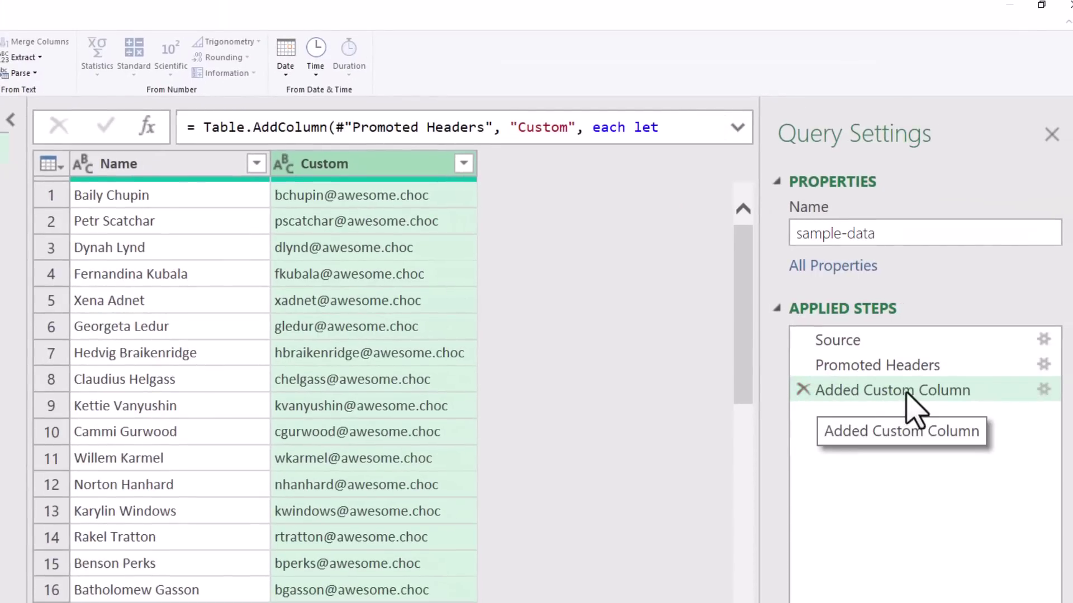
click(1043, 390)
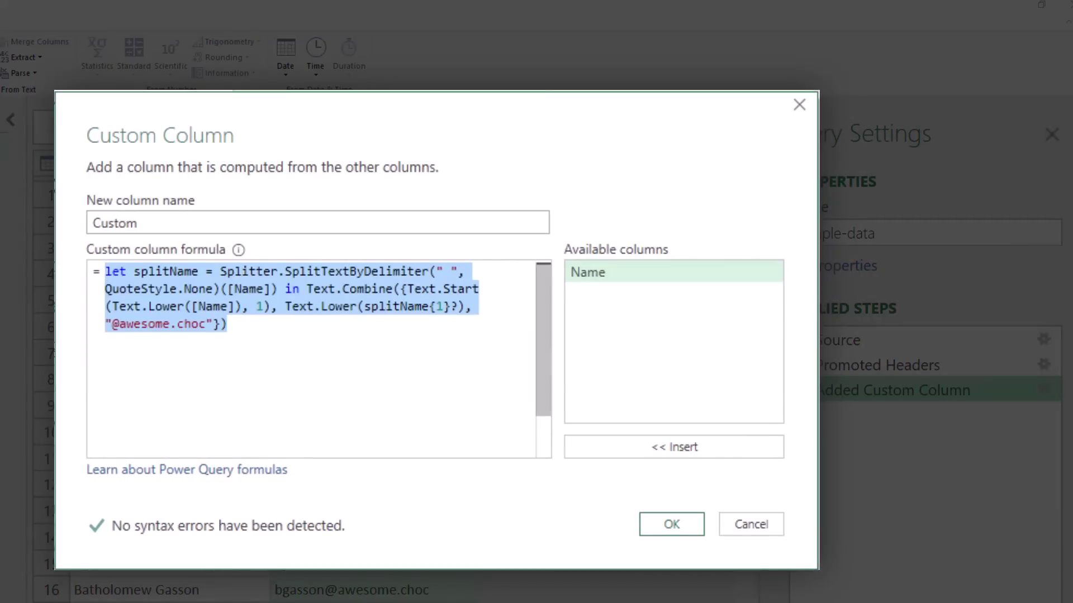
click(751, 524)
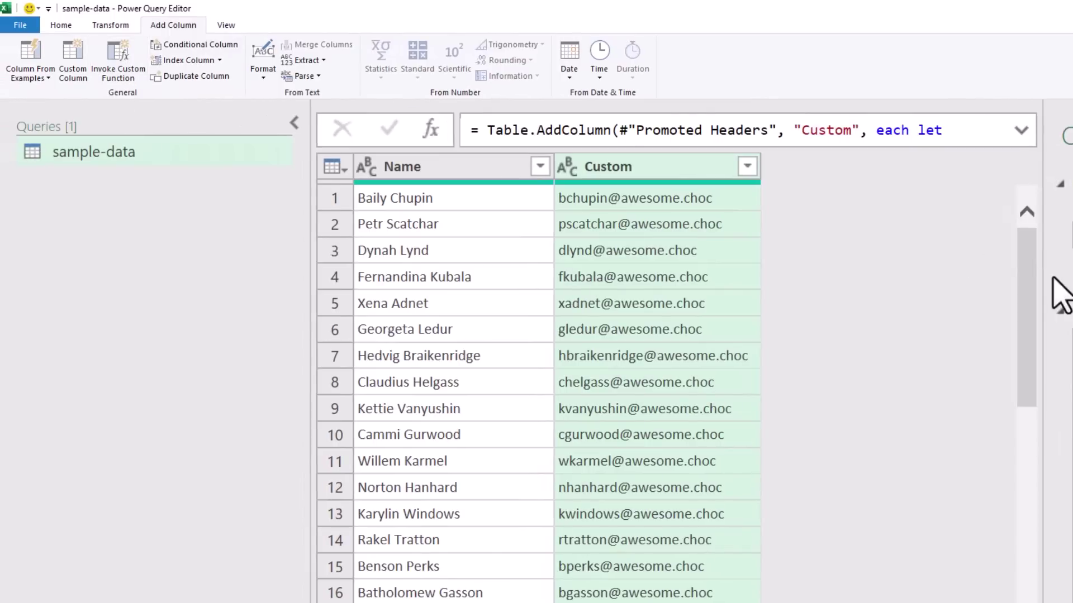
- Close and load the sample-data query to a worksheet, then review its Name and Custom columns
click(61, 24)
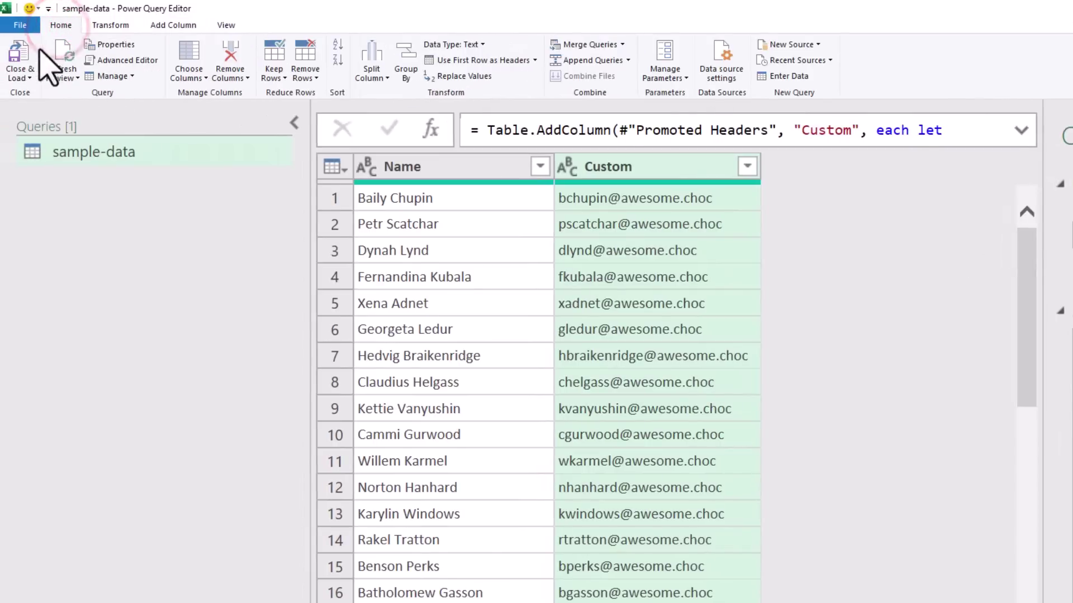
click(21, 59)
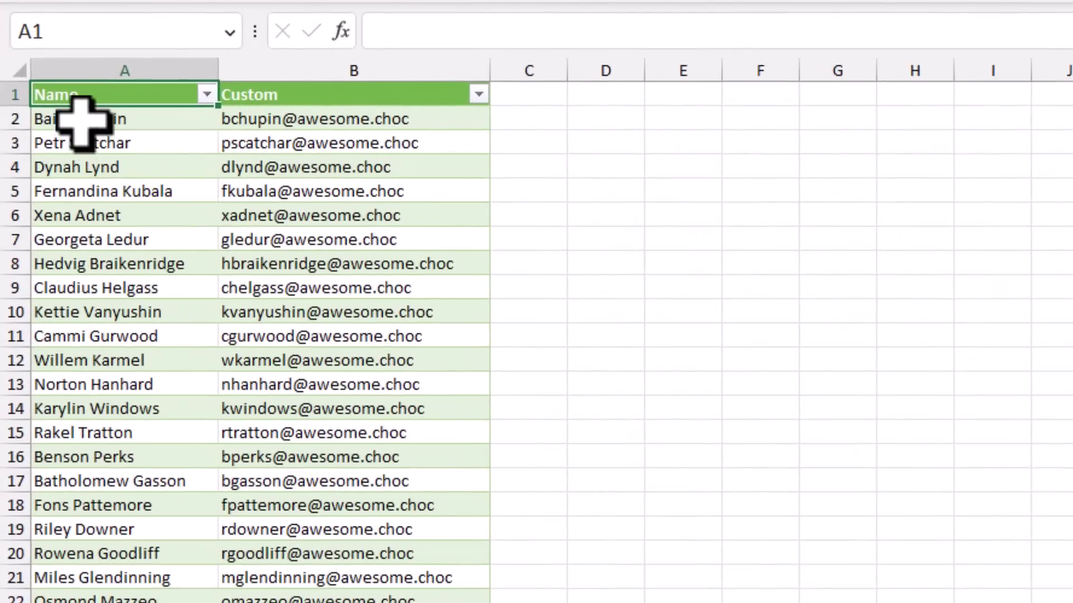
drag(49, 125, 66, 411)
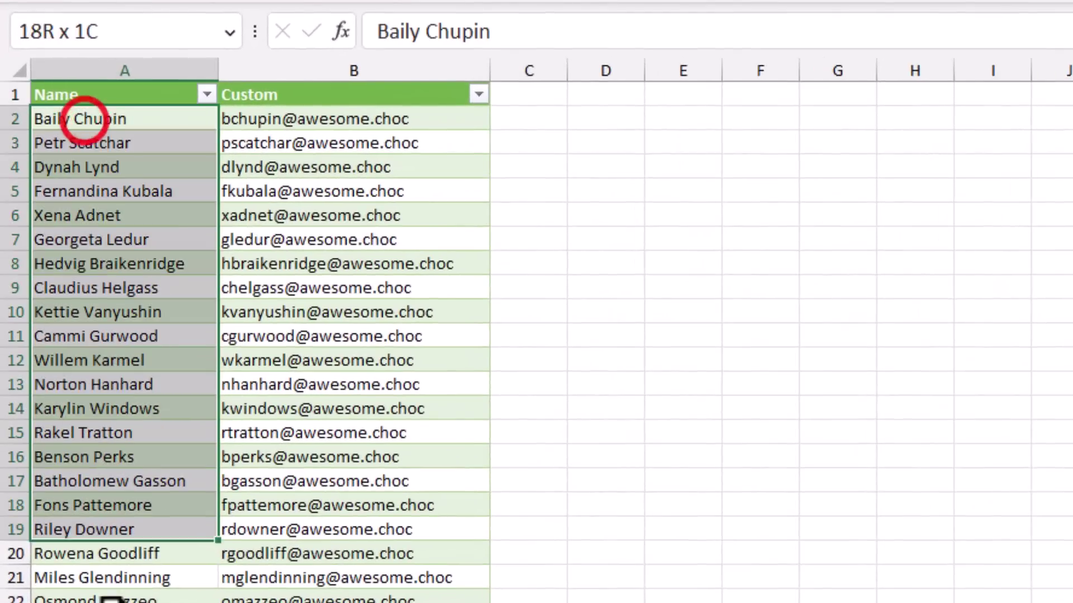
click(295, 120)
key(ctrl+shift+Down)
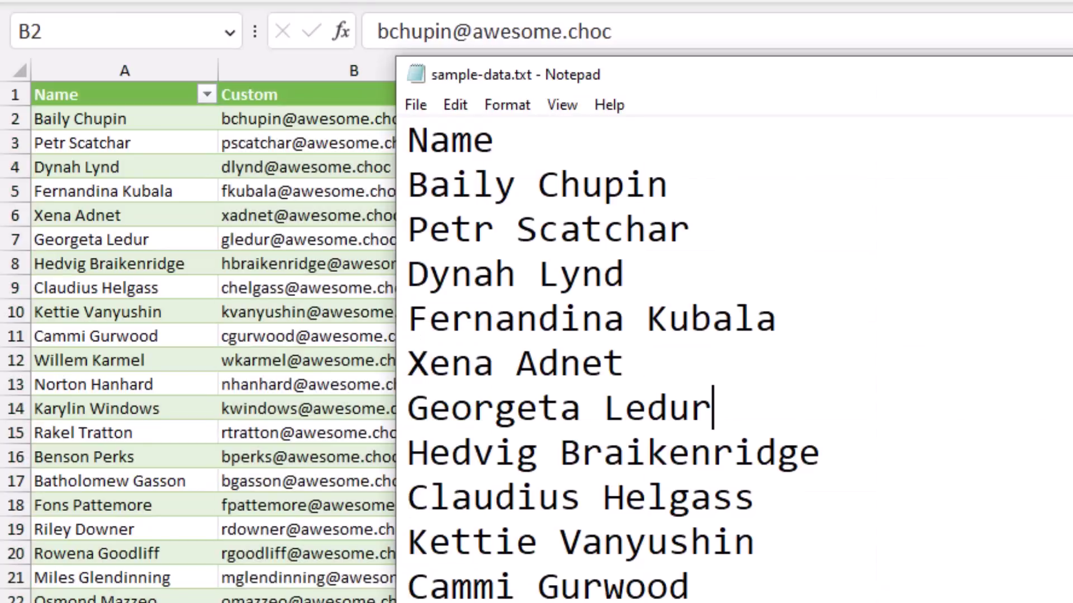
- In Notepad, add a new full name directly below the Name heading of sample-data.txt, then save and close the file
click(505, 141)
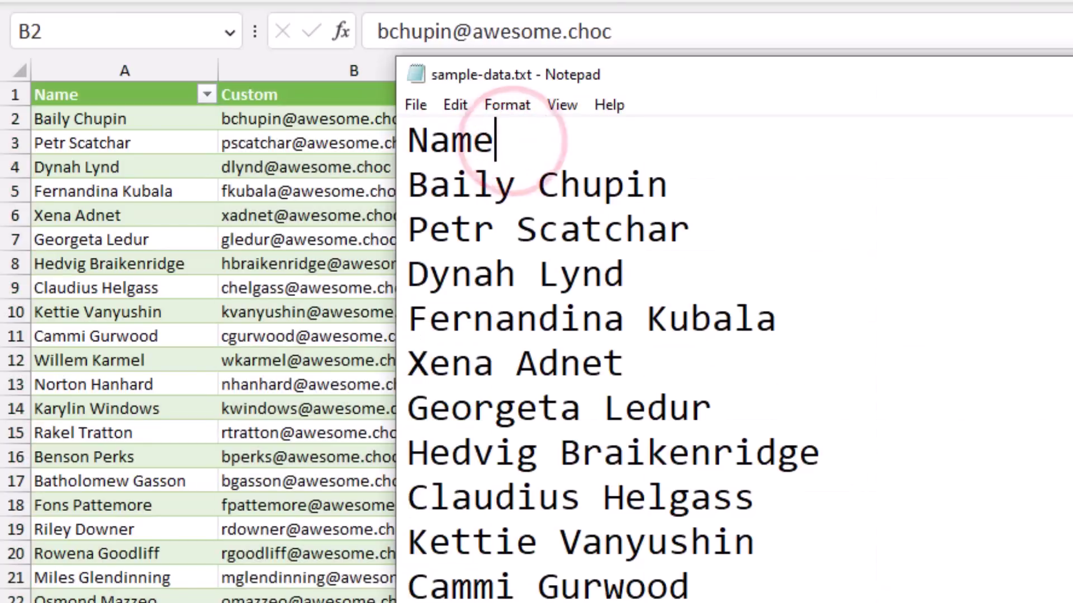
key(Return)
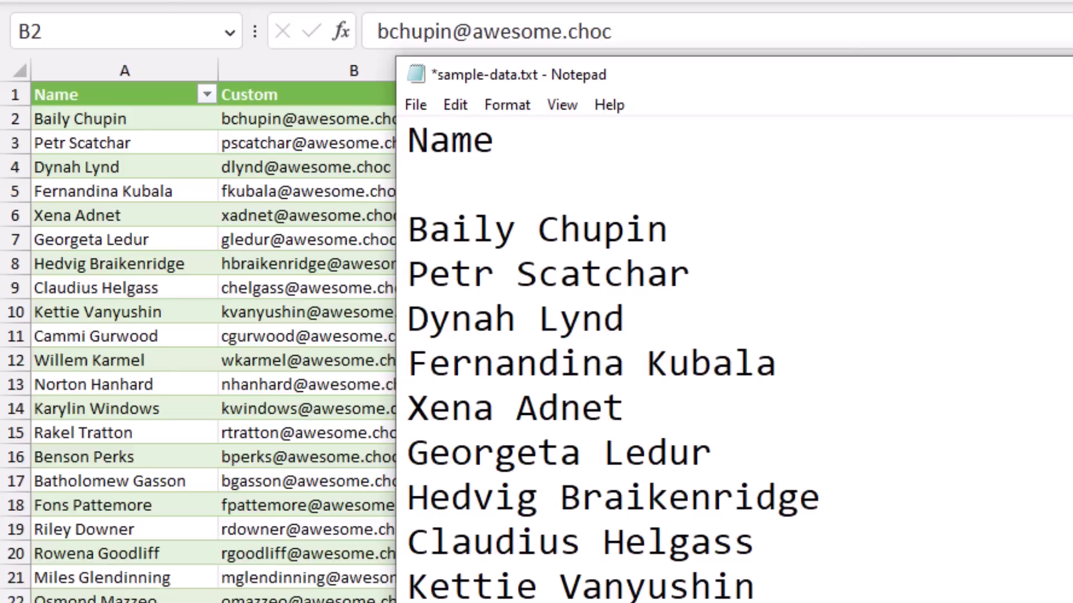
text(Chandoo Dug)
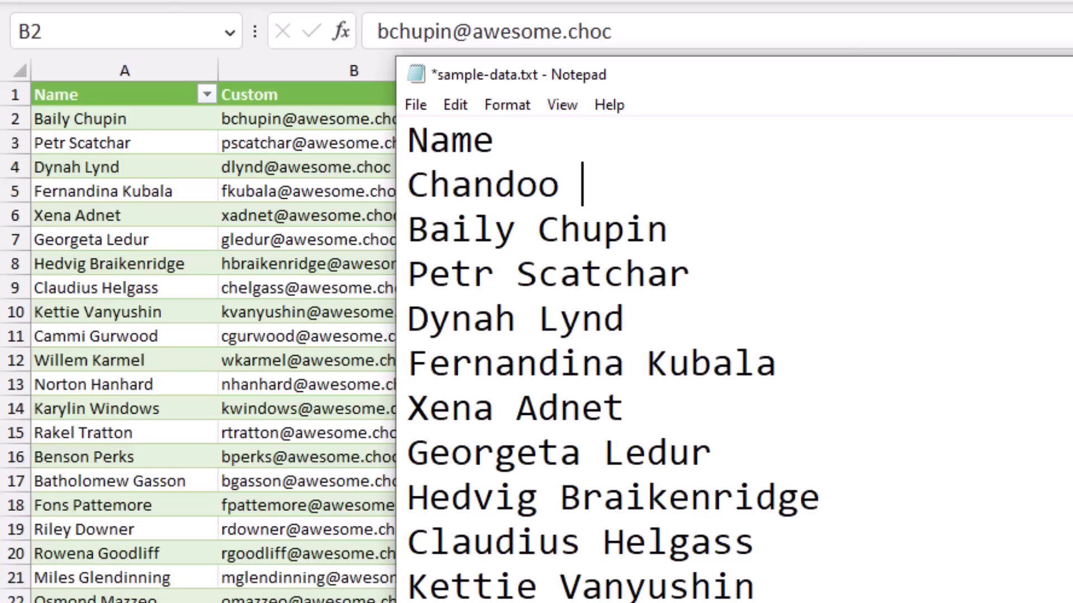
click(773, 268)
key(ctrl+s)
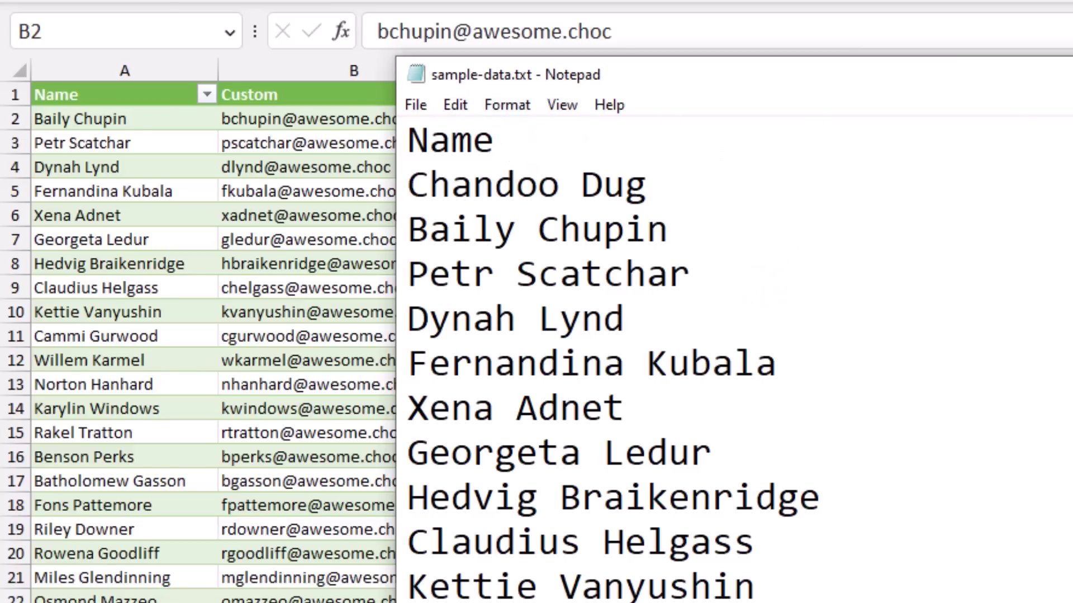
key(alt+F4)
- Refresh the imported table in Excel and check the name and e-mail address in its first data row
click(38, 124)
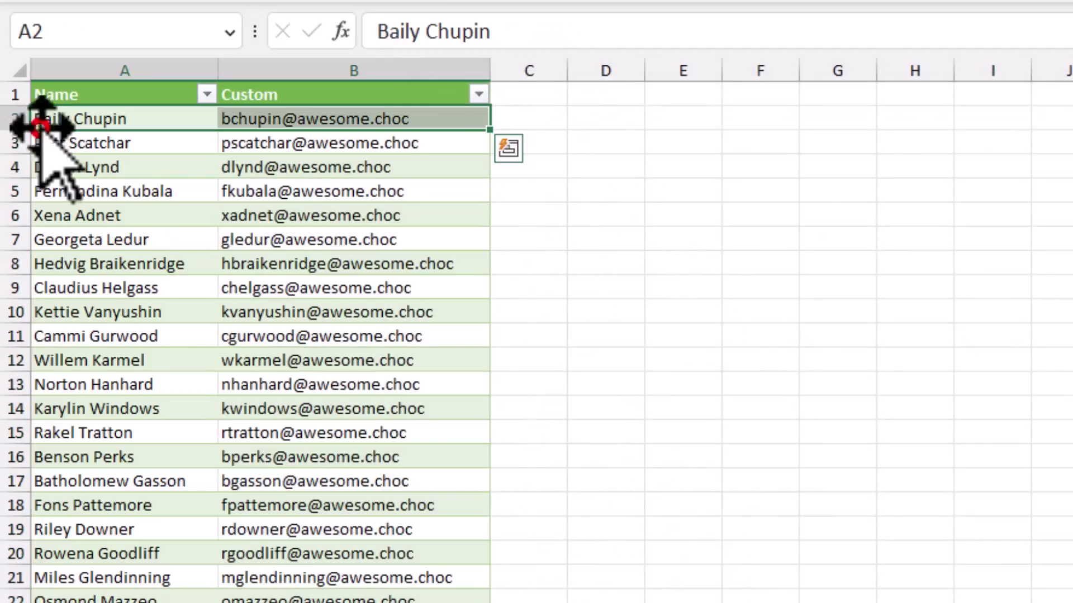
click(81, 141)
right_click(84, 142)
click(296, 422)
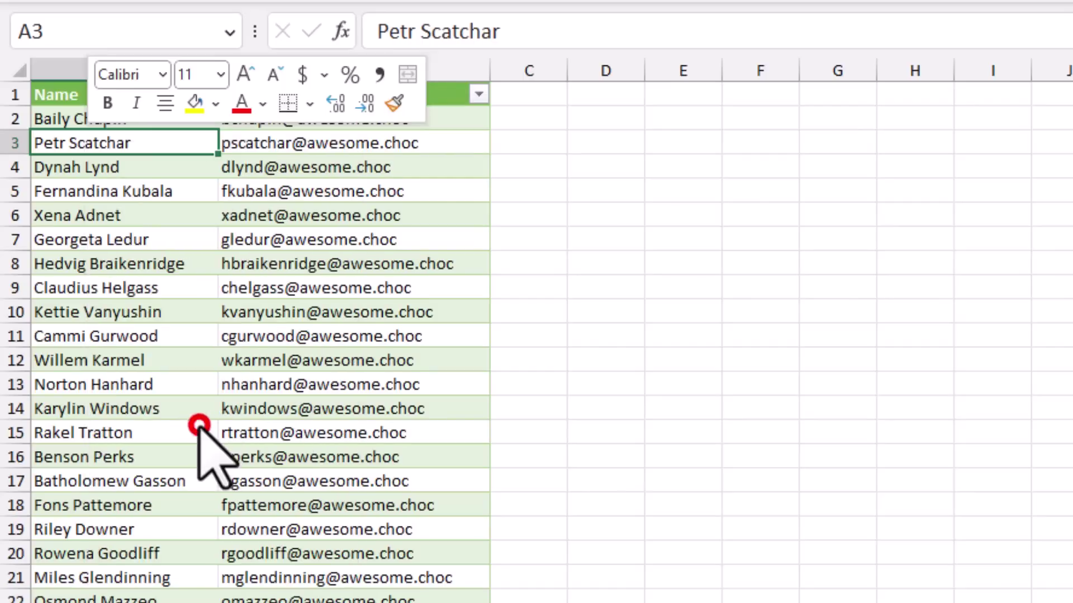
click(133, 124)
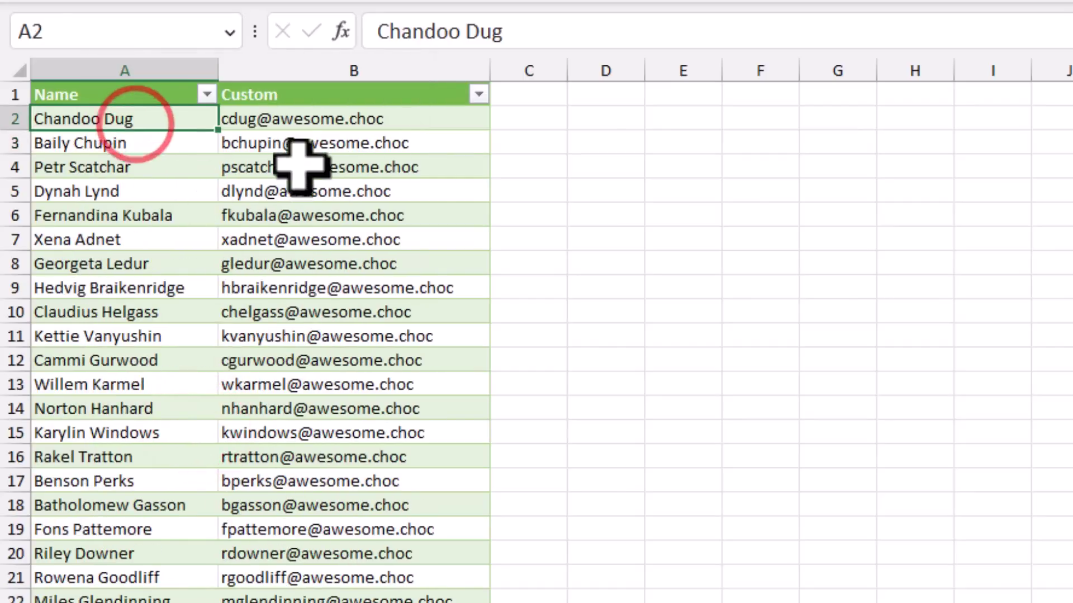
click(292, 119)
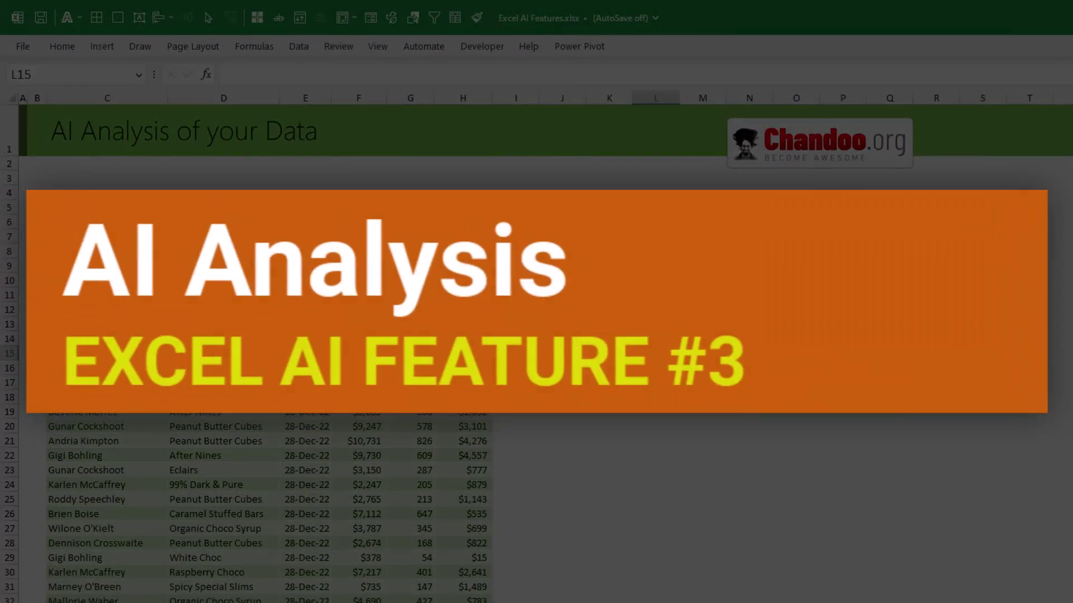
- Examine the columns and extent of the sales table on the AI Analysis of your Data sheet
click(223, 237)
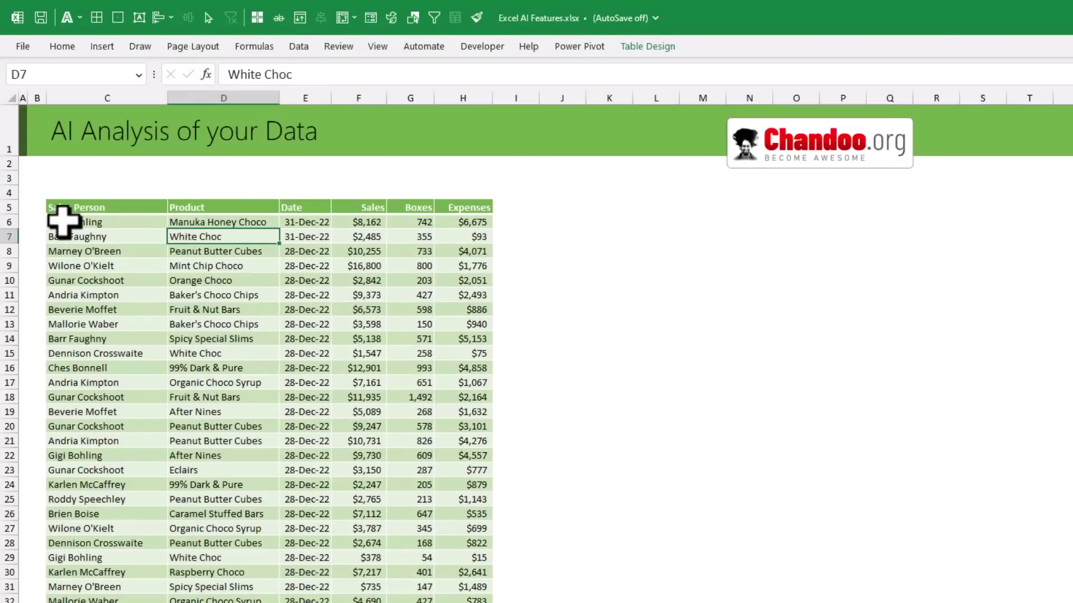
drag(65, 221, 457, 584)
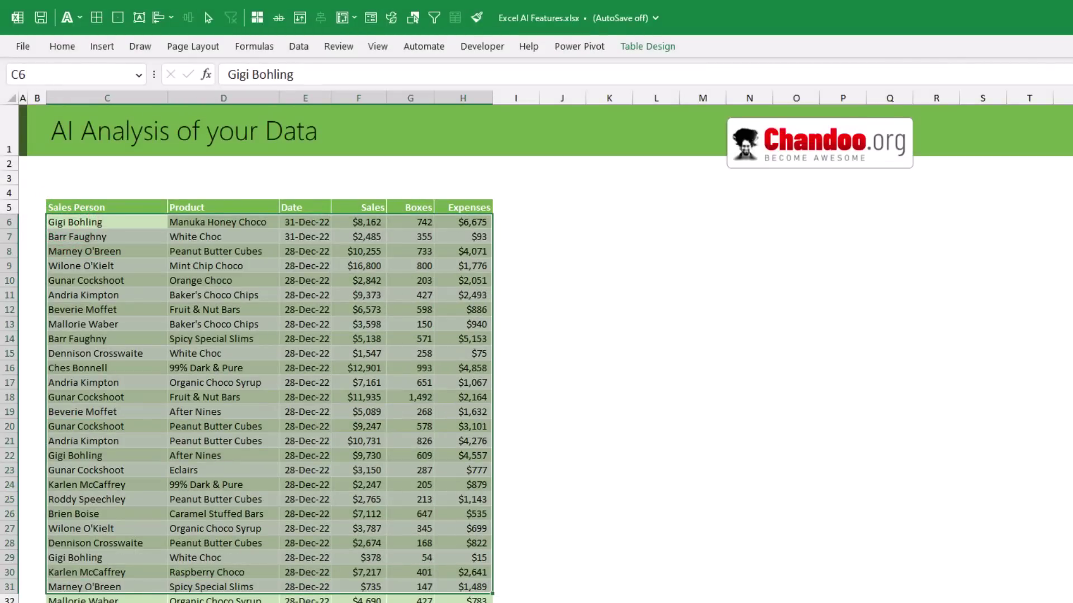
scroll(271, 352, down, 20)
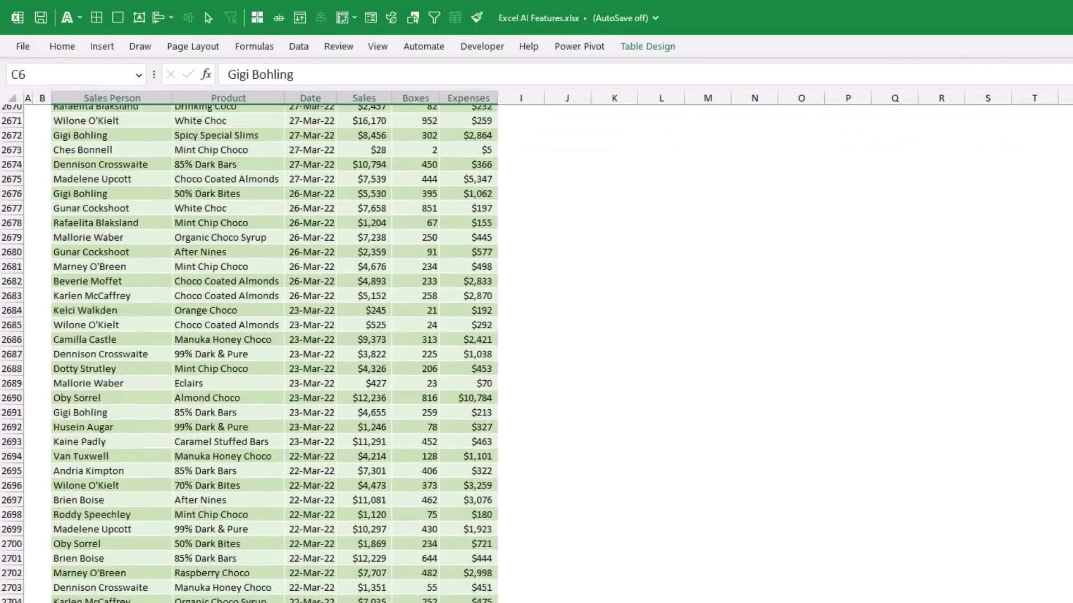
scroll(271, 352, down, 10)
scroll(271, 352, up, 20)
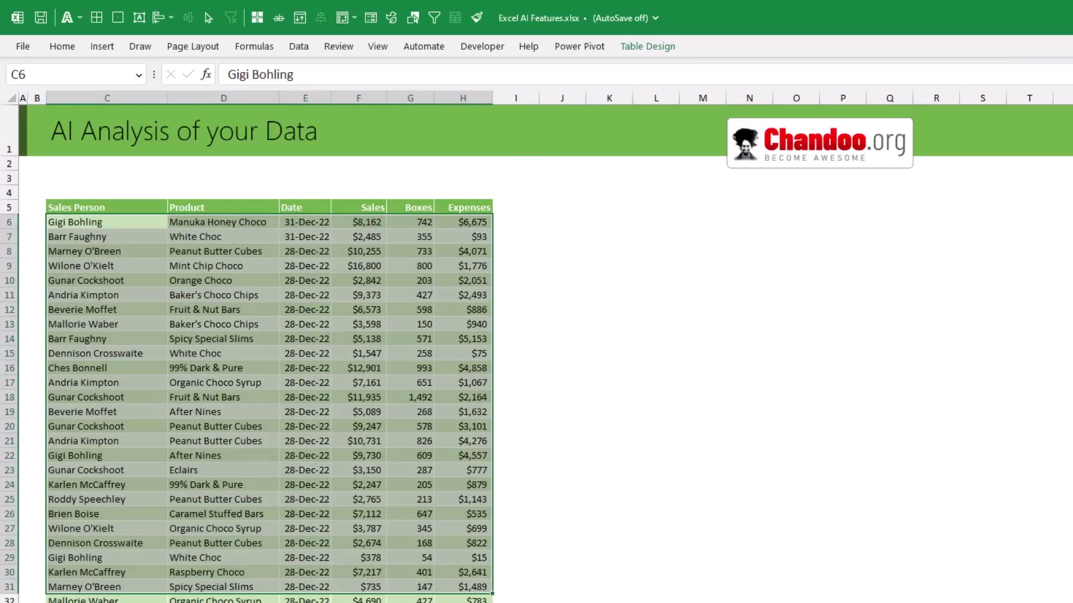
click(477, 241)
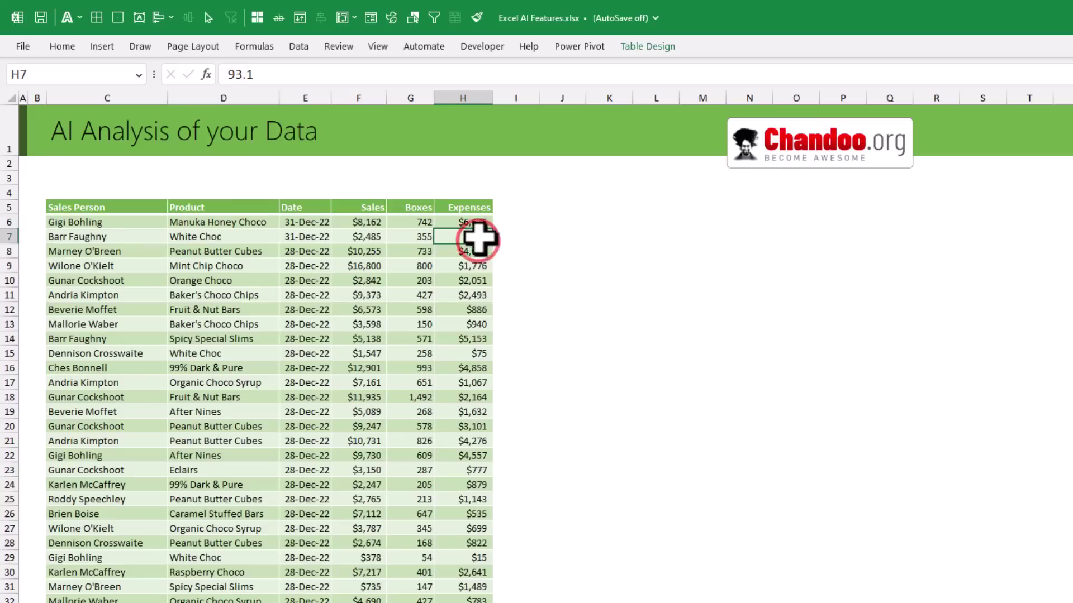
- Run Analyze Data on the sales table and insert the suggested PivotTable of 'Expenses' by 'Sales Person' and 'Product'
click(118, 267)
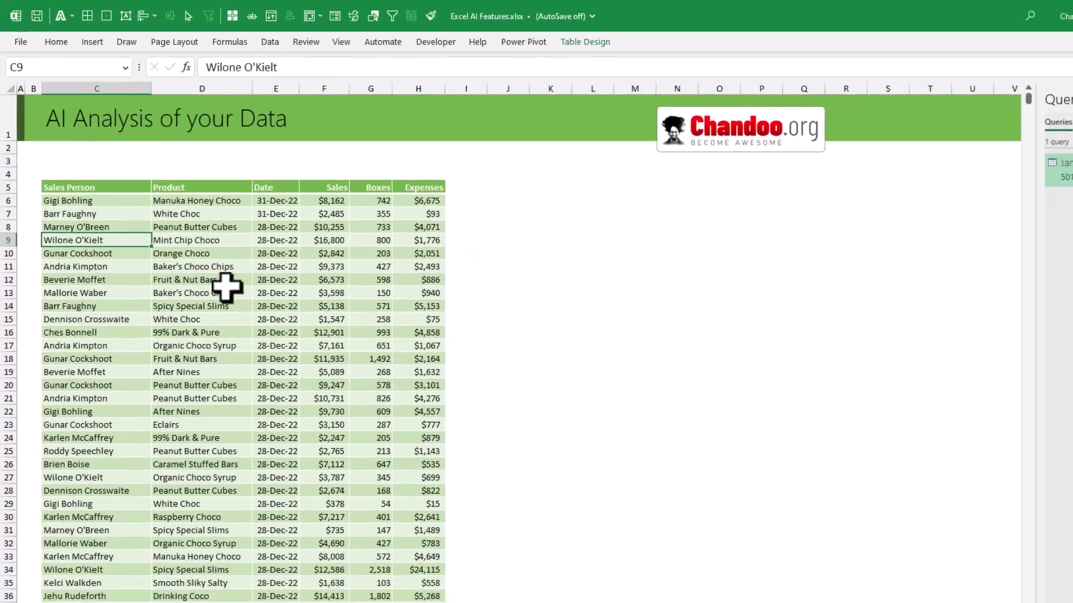
click(56, 42)
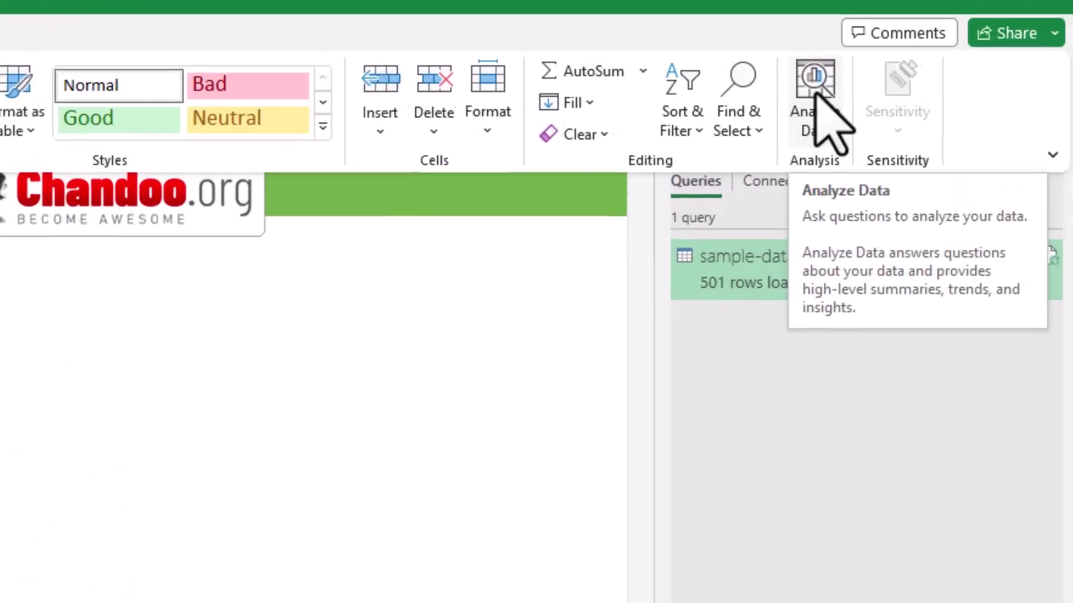
click(816, 96)
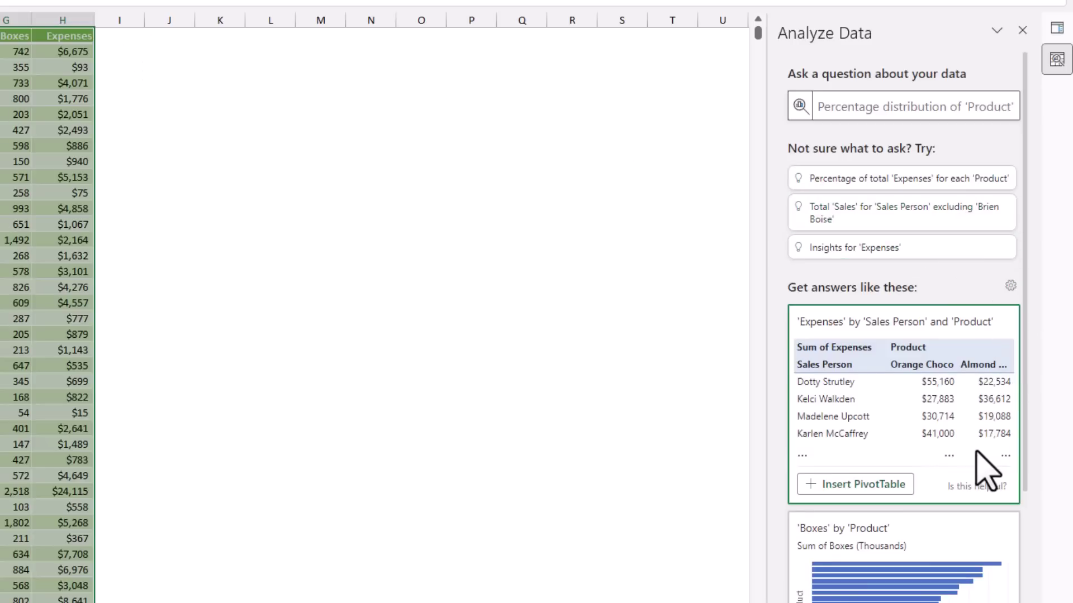
drag(1025, 125, 1038, 349)
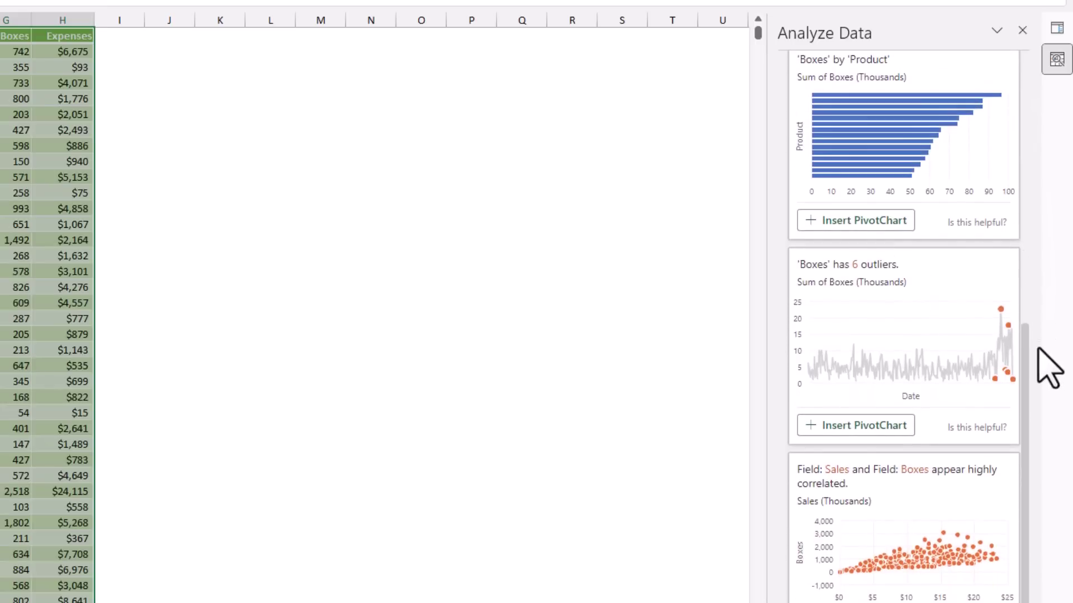
drag(1046, 393, 1018, 132)
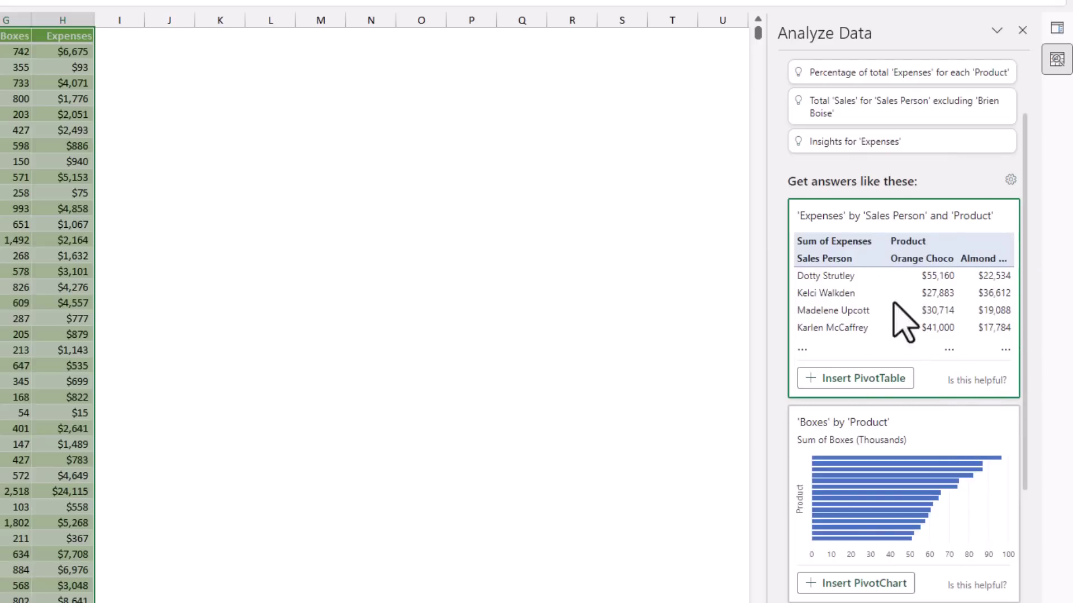
click(854, 378)
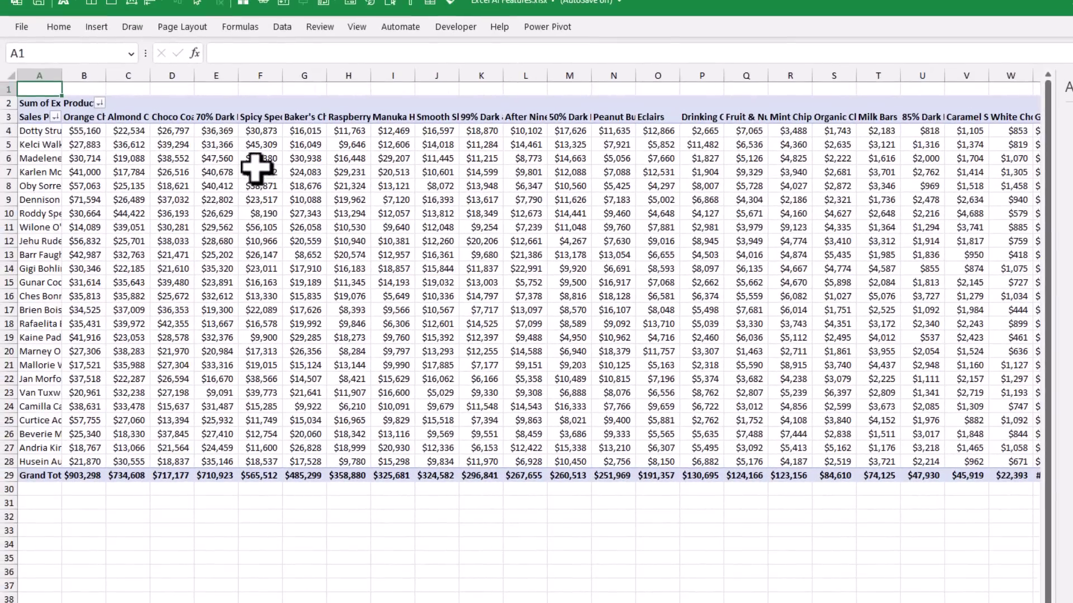
- Examine the expense values across sales people and products in the inserted PivotTable
drag(255, 168, 651, 388)
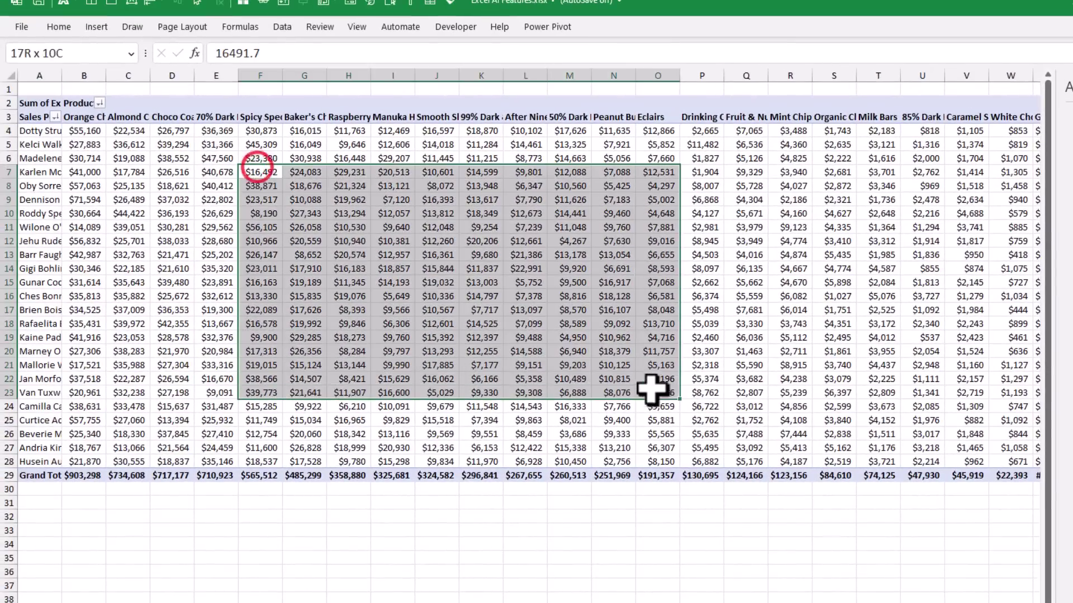
click(771, 414)
click(847, 448)
click(406, 229)
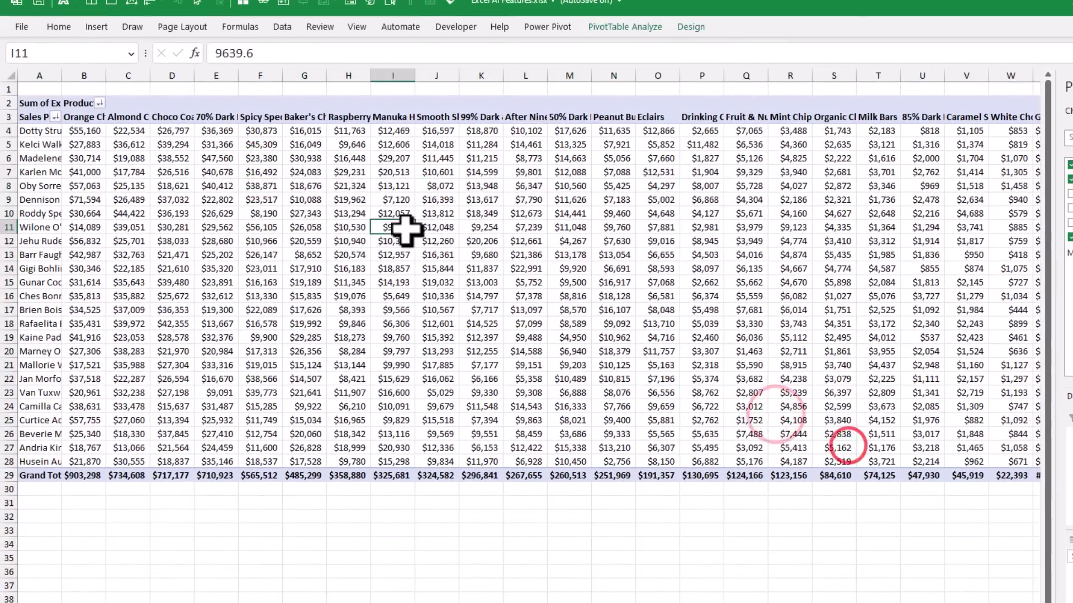
click(197, 216)
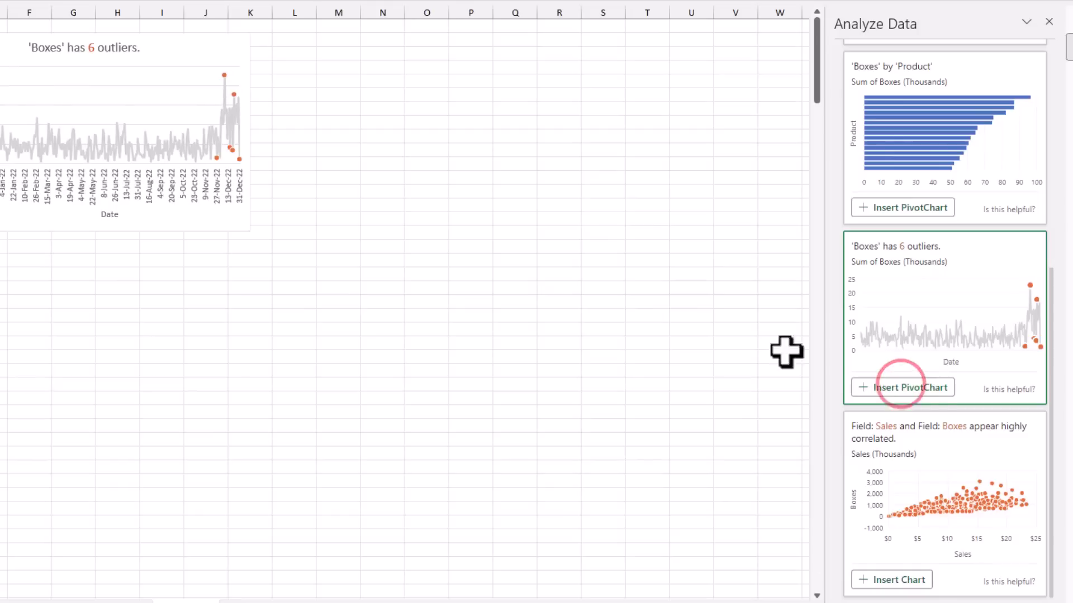
- Enlarge the inserted 'Boxes' outliers PivotChart and inspect its outlier points along the date axis
click(246, 226)
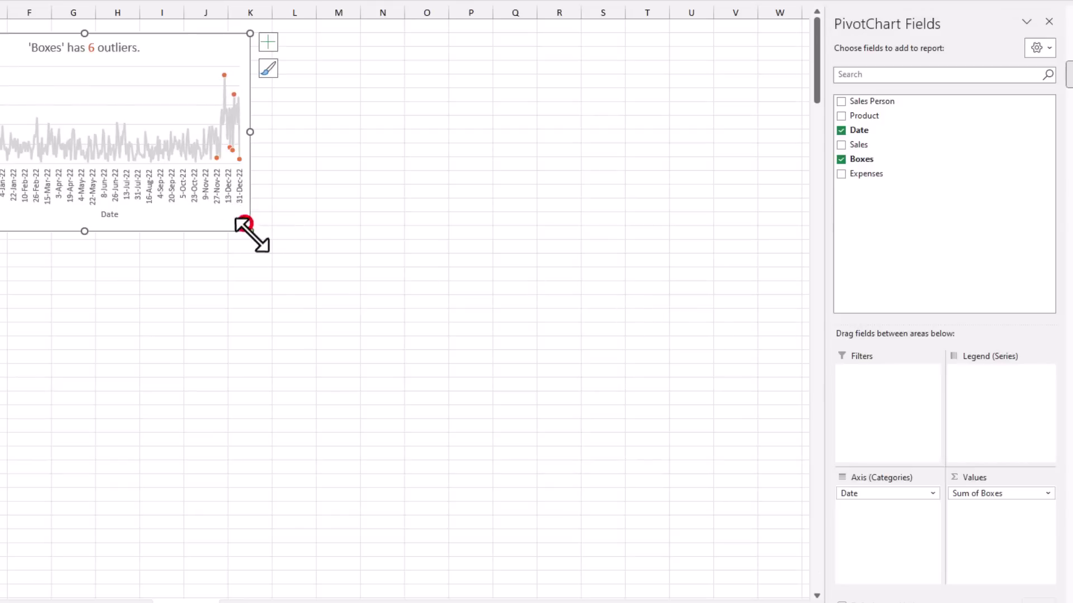
drag(249, 230, 589, 413)
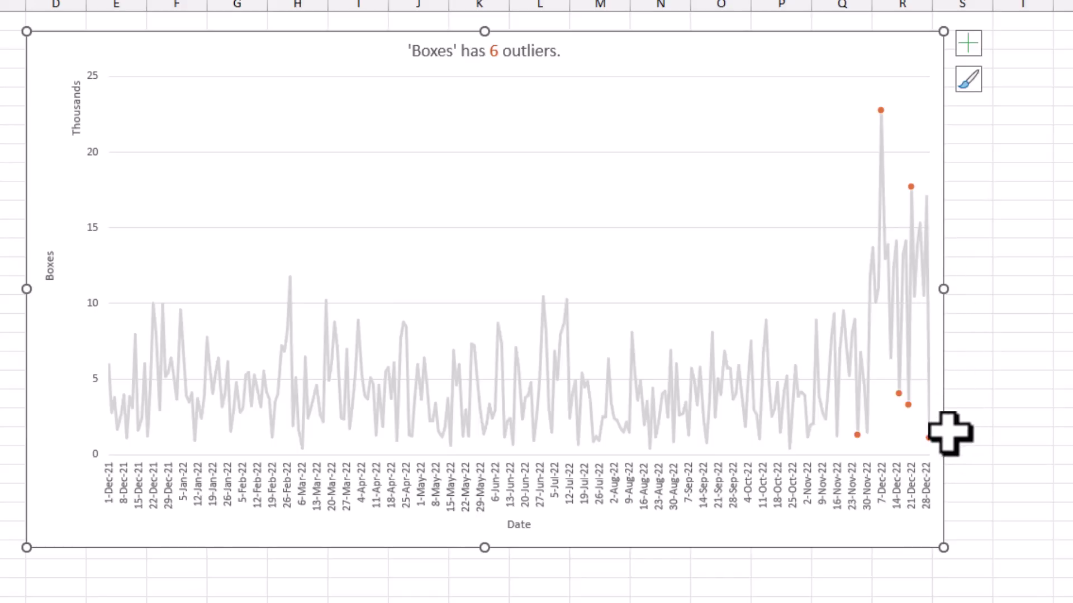
mouse_move(927, 441)
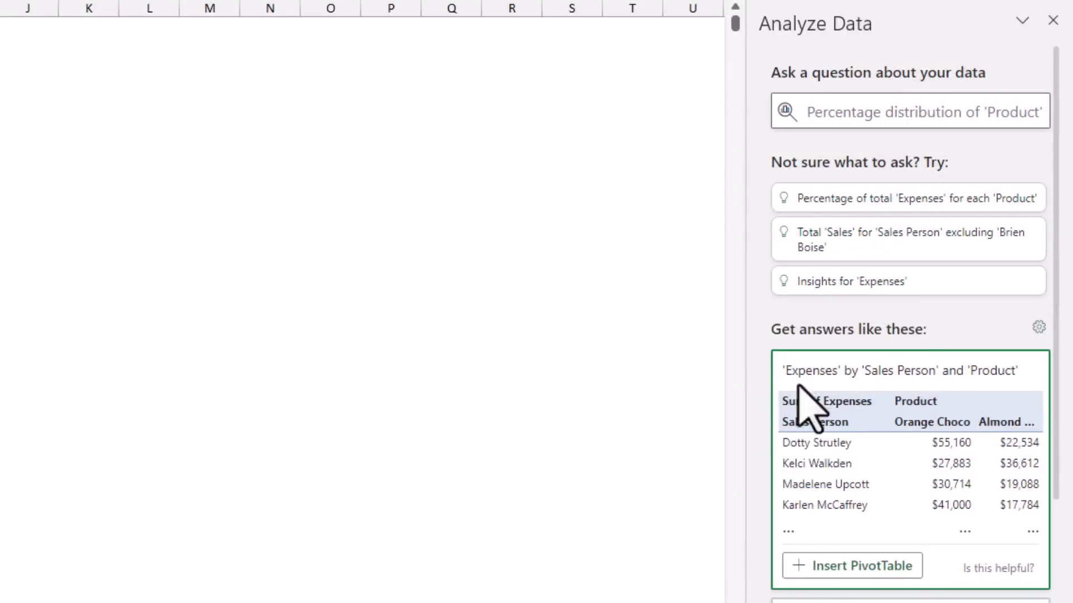
- Ask Analyze Data the question "What is the total sales in December, 2022?"
click(828, 107)
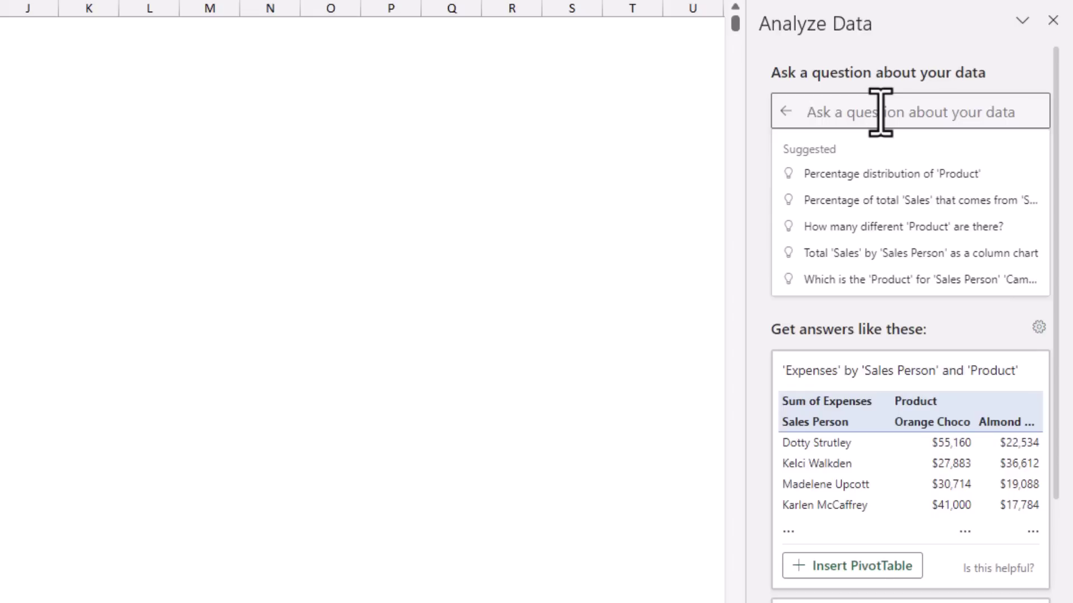
text(What is t)
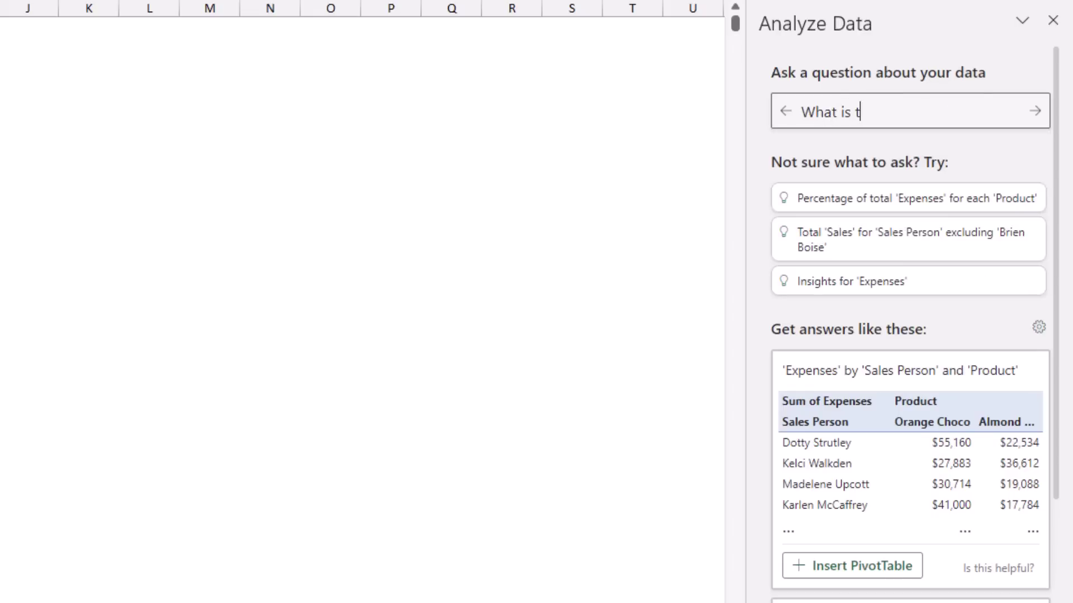
text(he total)
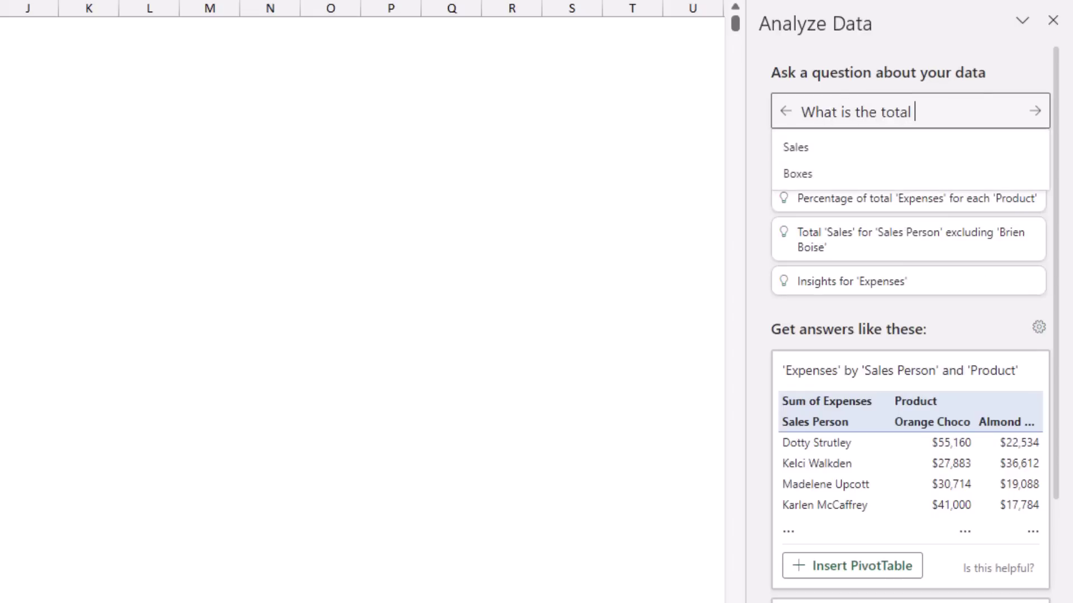
text( sales in Dece)
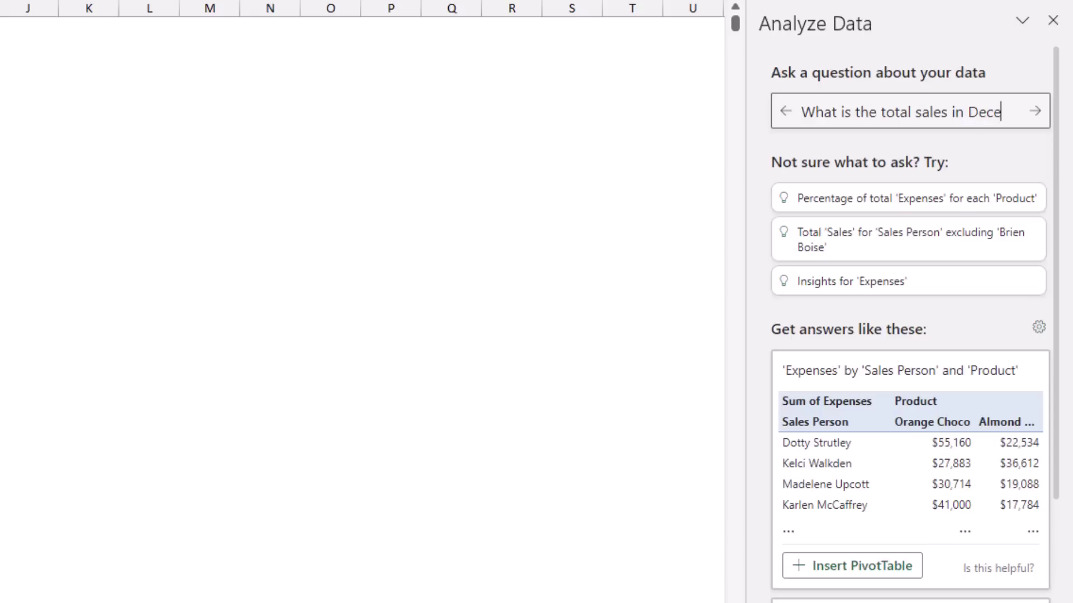
text(mber, 2022)
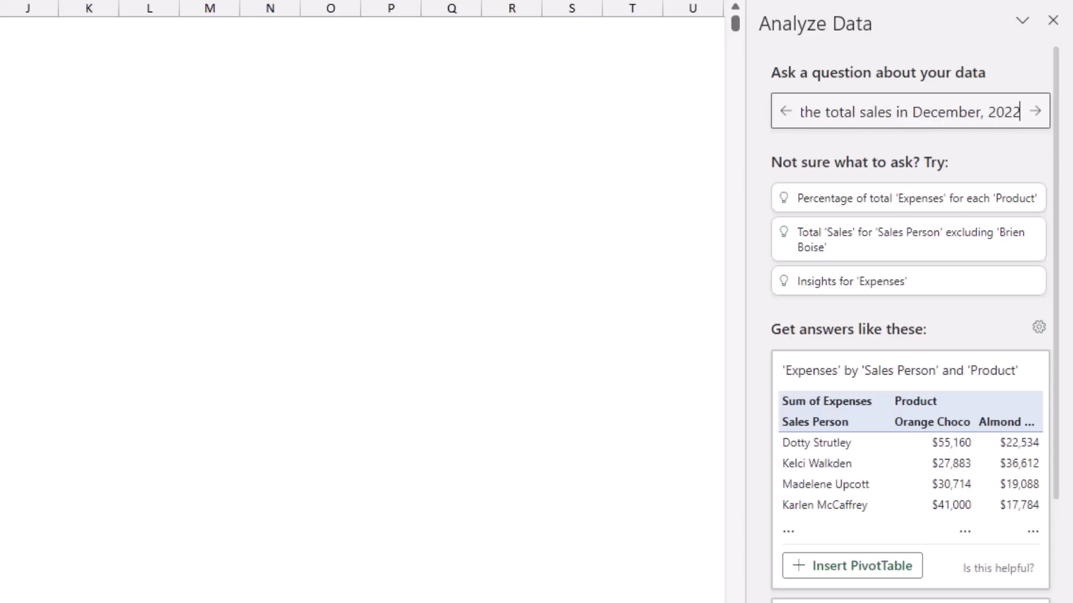
text(?)
key(Return)
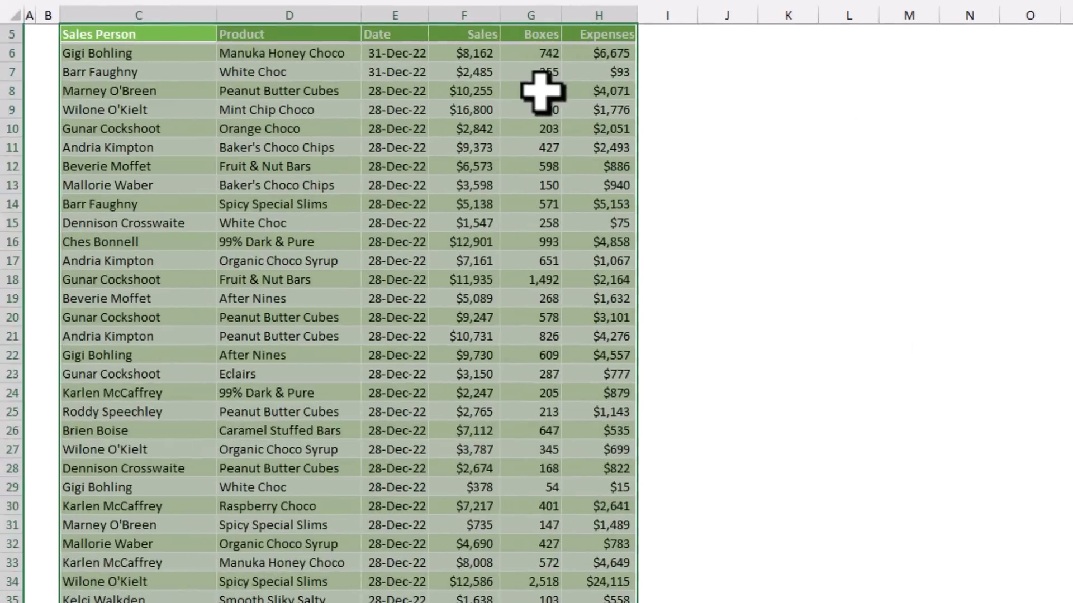
- Turn on filters for the sales table and filter the Date column to show only December 2022
click(530, 91)
click(391, 34)
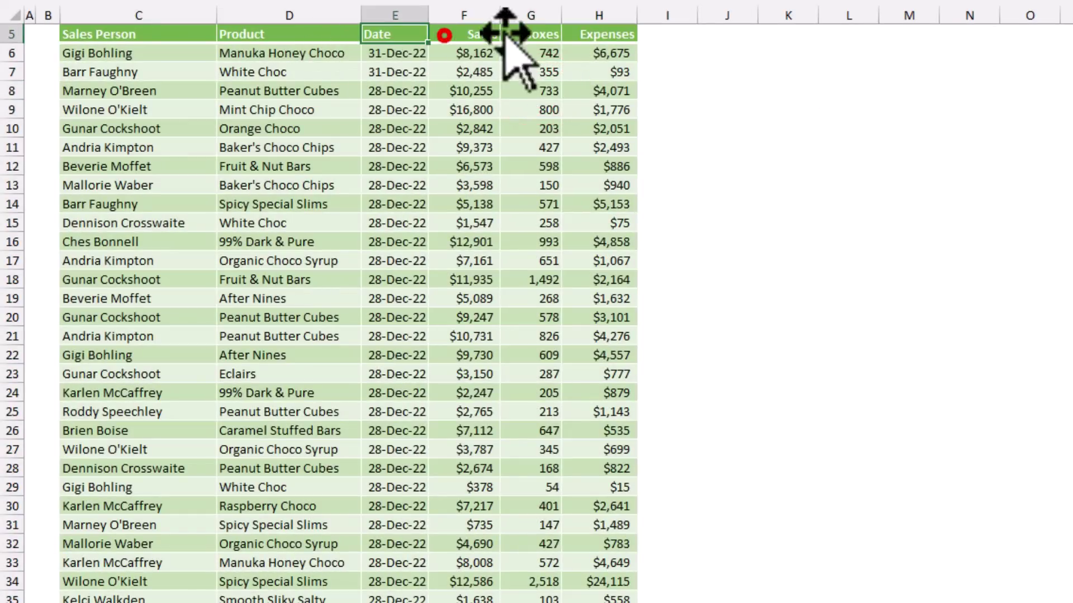
key(ctrl+shift+l)
click(420, 35)
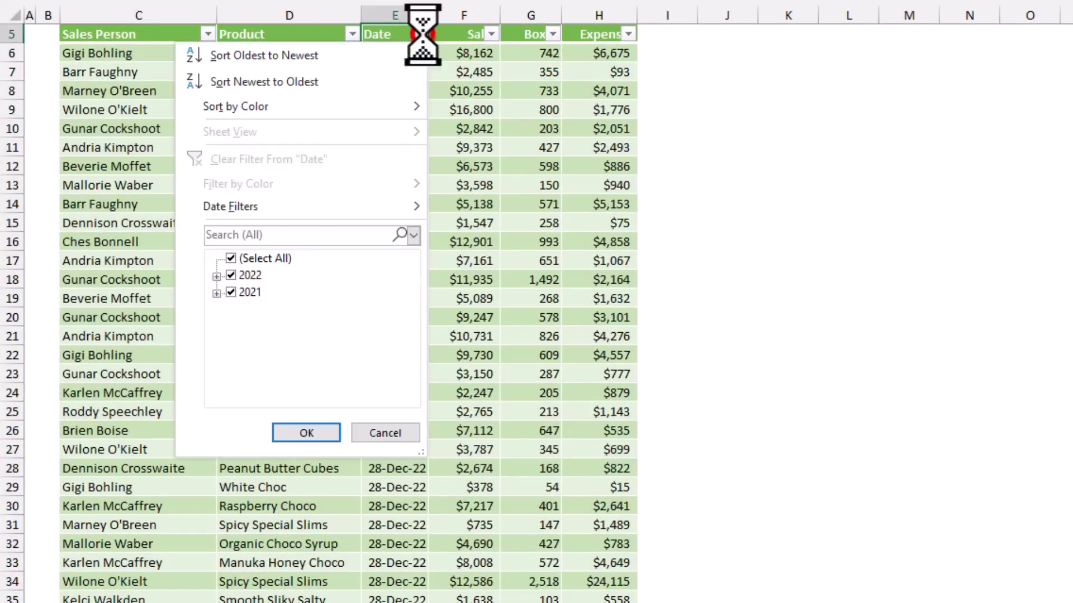
click(230, 292)
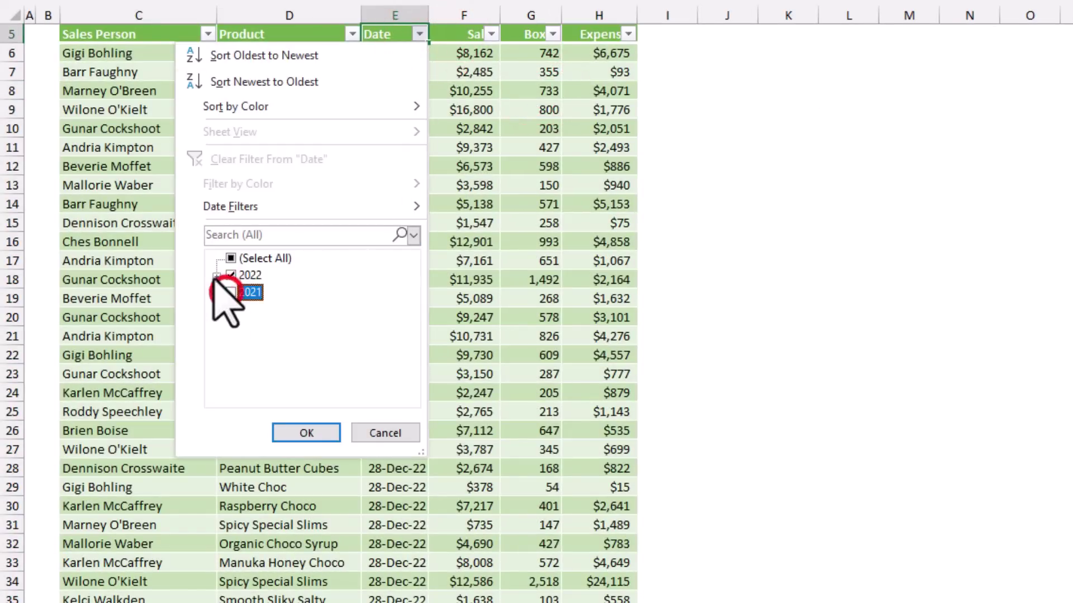
click(217, 276)
scroll(240, 313, up, 2)
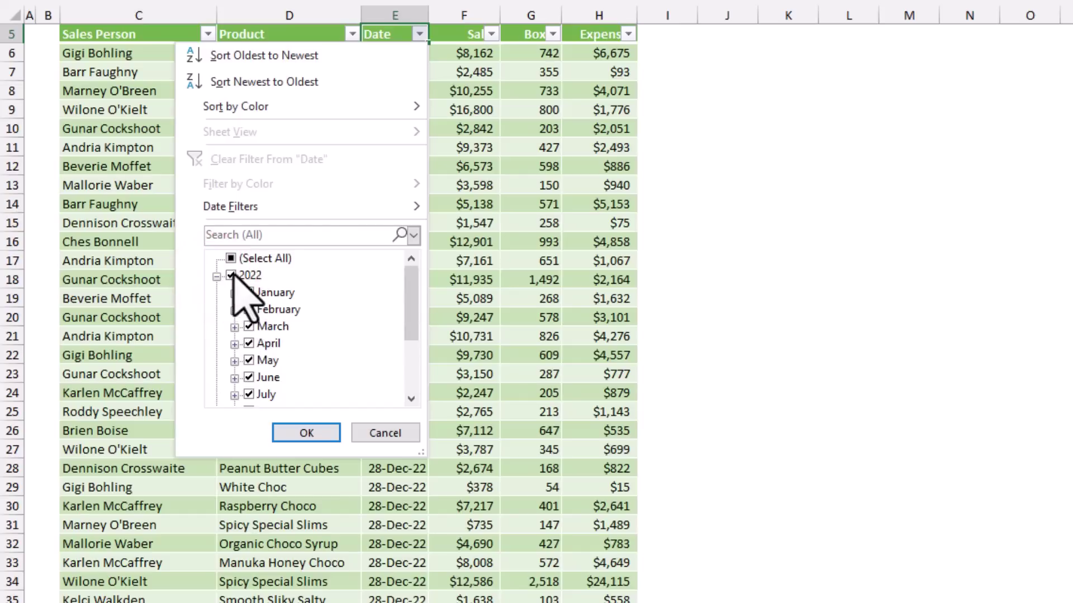
click(231, 275)
scroll(251, 324, down, 3)
scroll(274, 363, up, 3)
scroll(282, 397, down, 3)
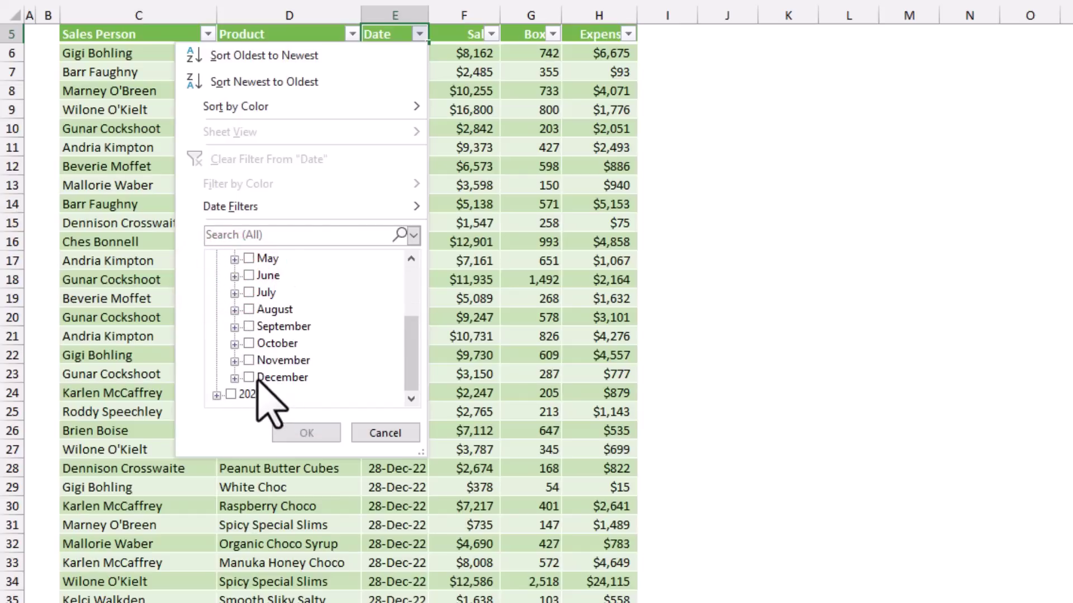
click(251, 378)
click(313, 433)
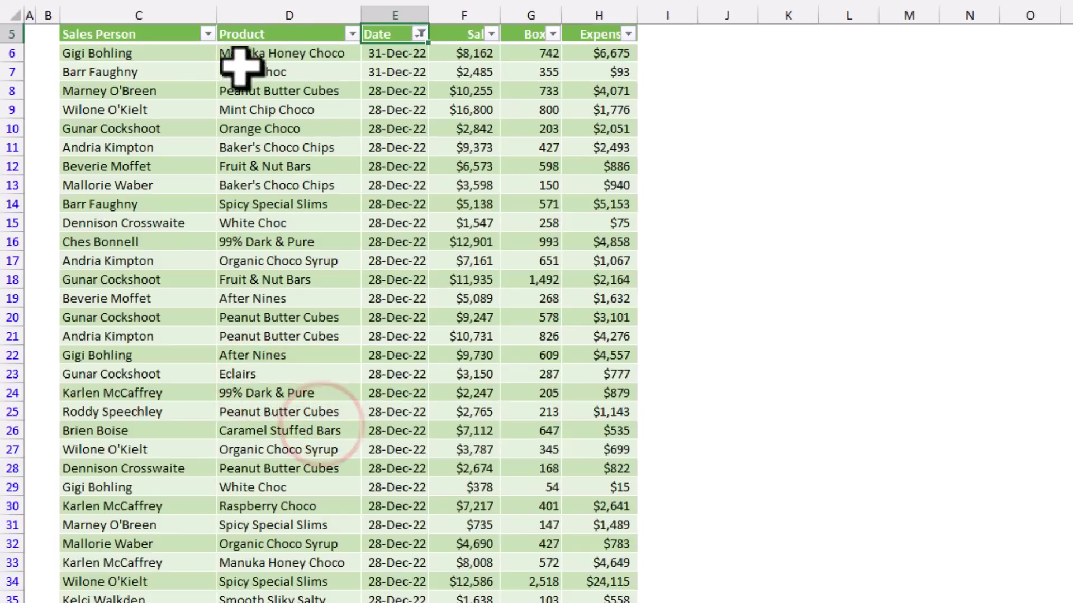
- Select all filtered Sales values from F6 down to check their total against the Analyze Data answer
click(476, 54)
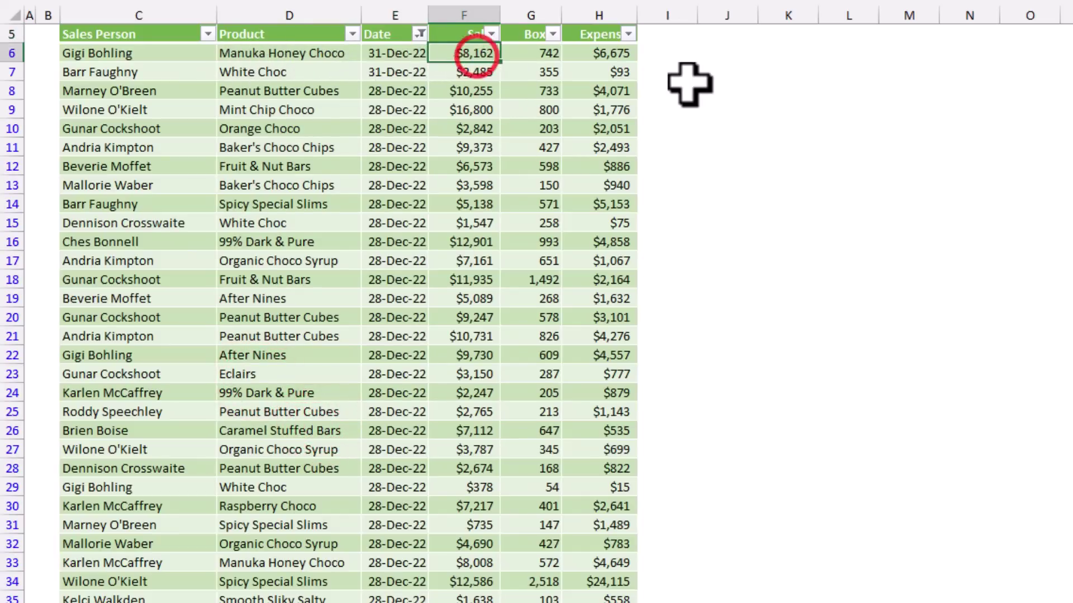
key(ctrl+shift+Down)
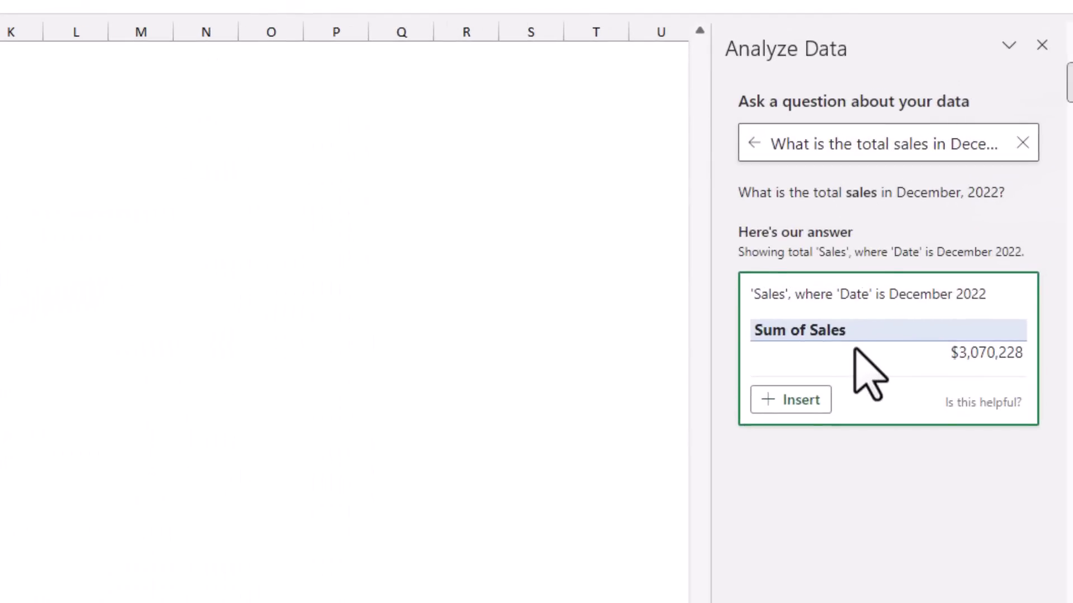
scroll(146, 263, up, 5)
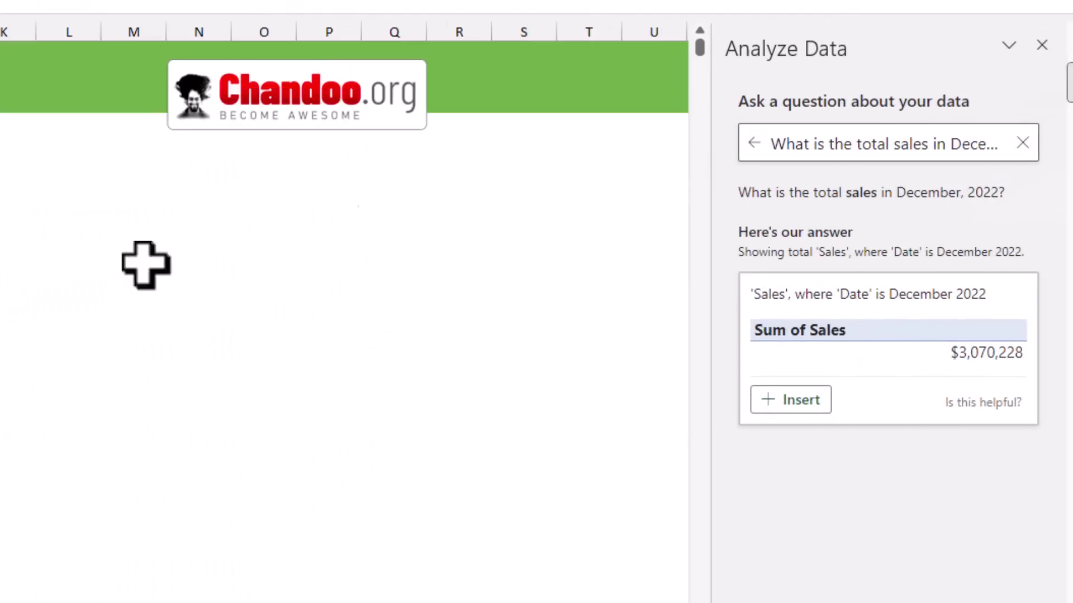
- Extend the Analyze Data question to "What is the total sales in December, 2022 for After Nines?" and submit it
click(976, 146)
key(End)
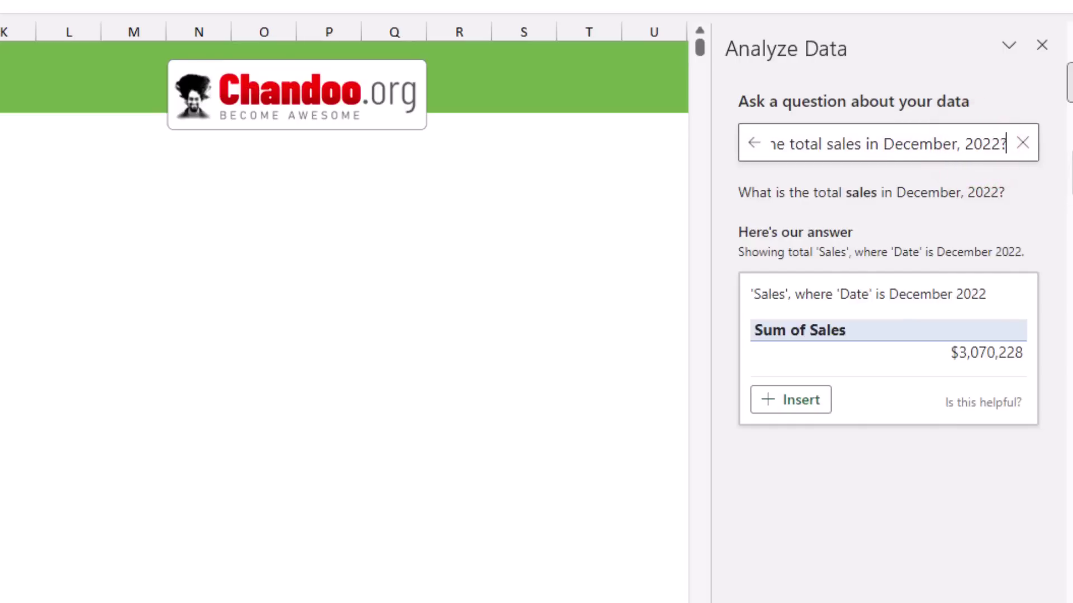
key(BackSpace)
text(for)
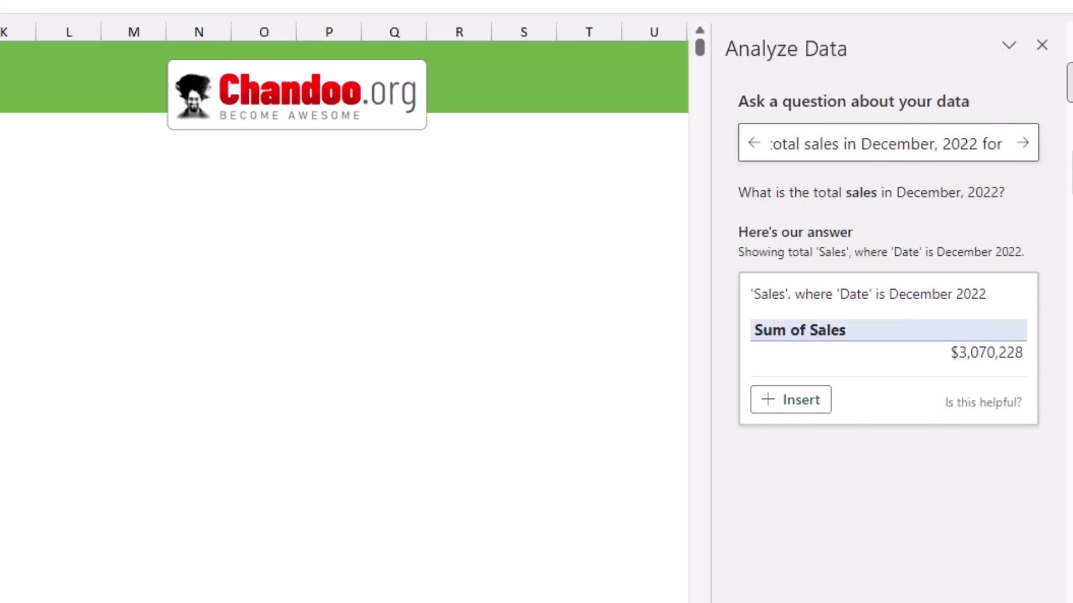
text( After N)
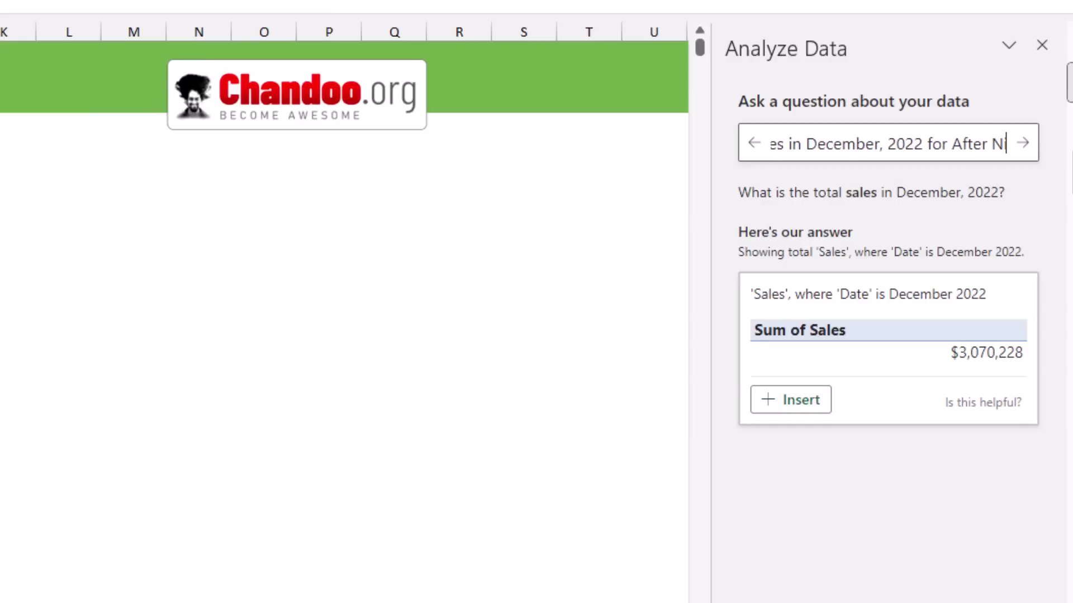
text(ines?)
key(Return)
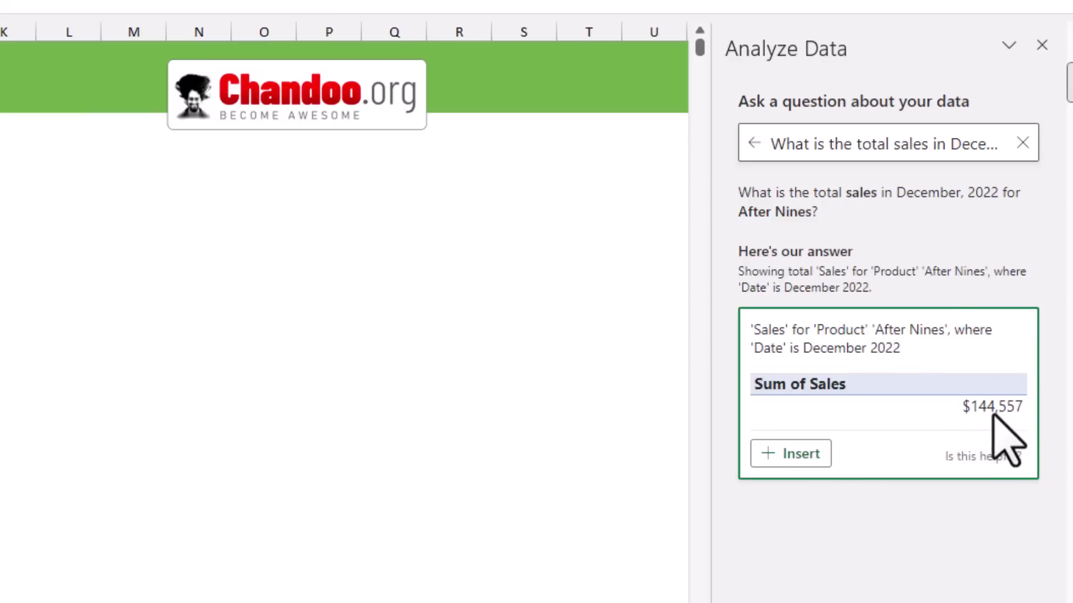
- Replace the Analyze Data question with the suggested one, "How many different 'Product' are there?"
double_click(790, 144)
key(shift+End)
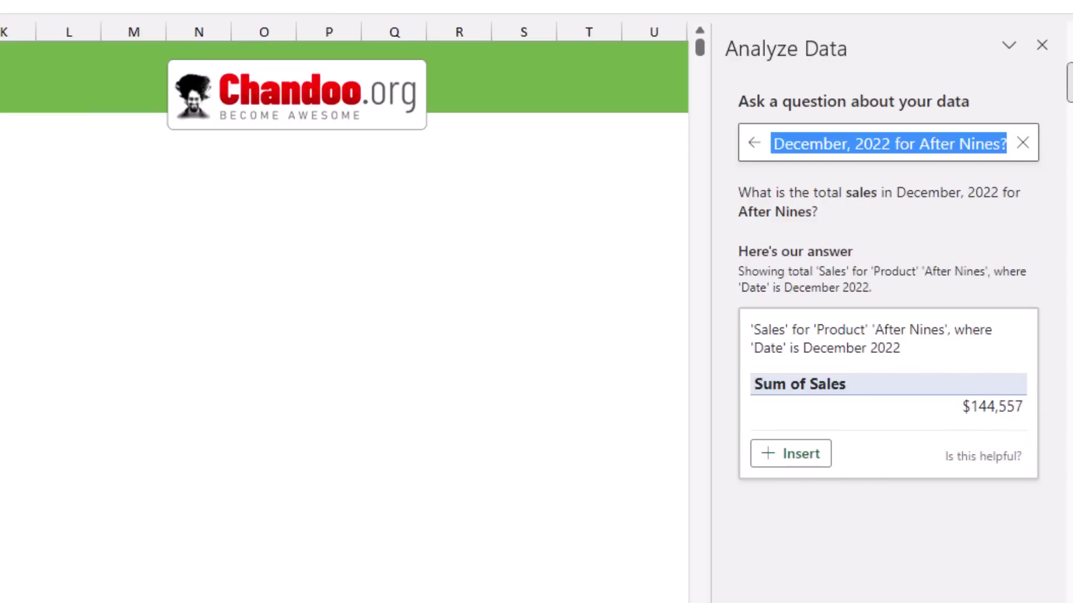
key(BackSpace)
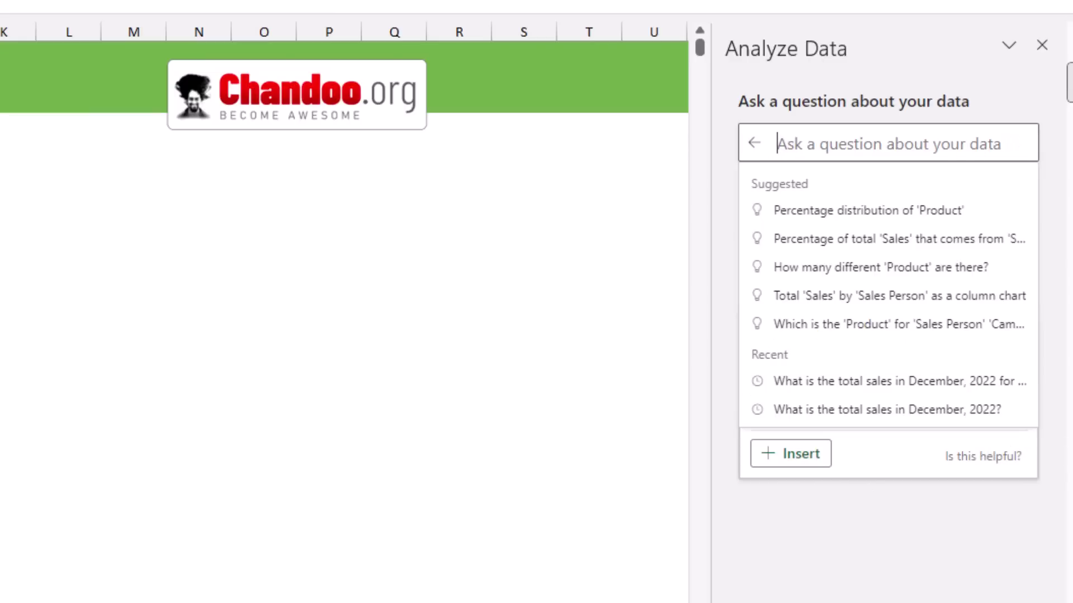
click(838, 269)
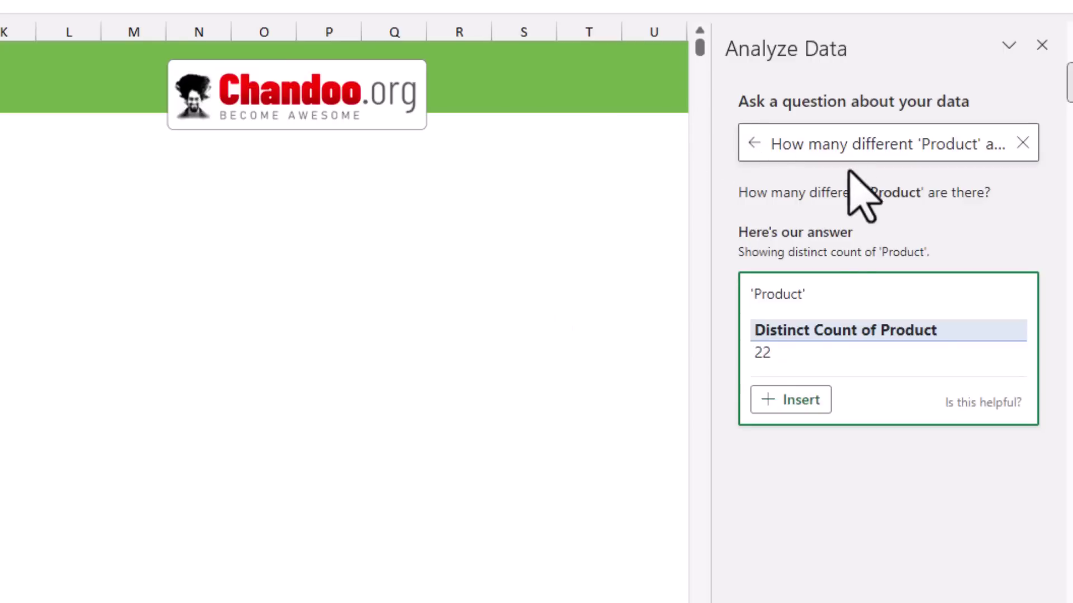
- Extend the product count question with "in last week of december 2022" and submit it to Analyze Data
click(867, 143)
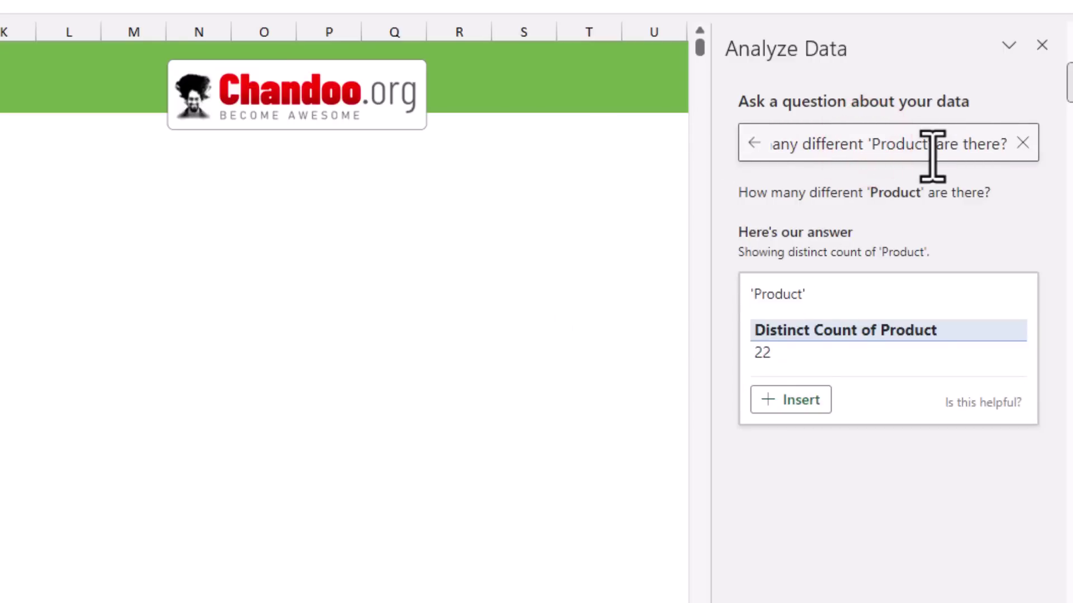
key(BackSpace)
text(in last)
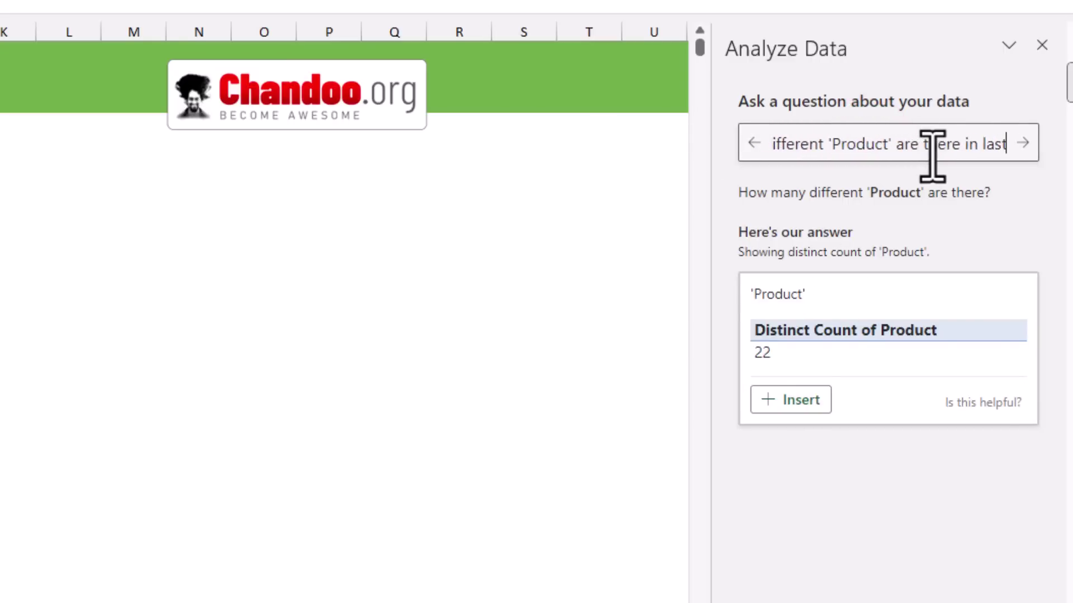
text( week of deceme)
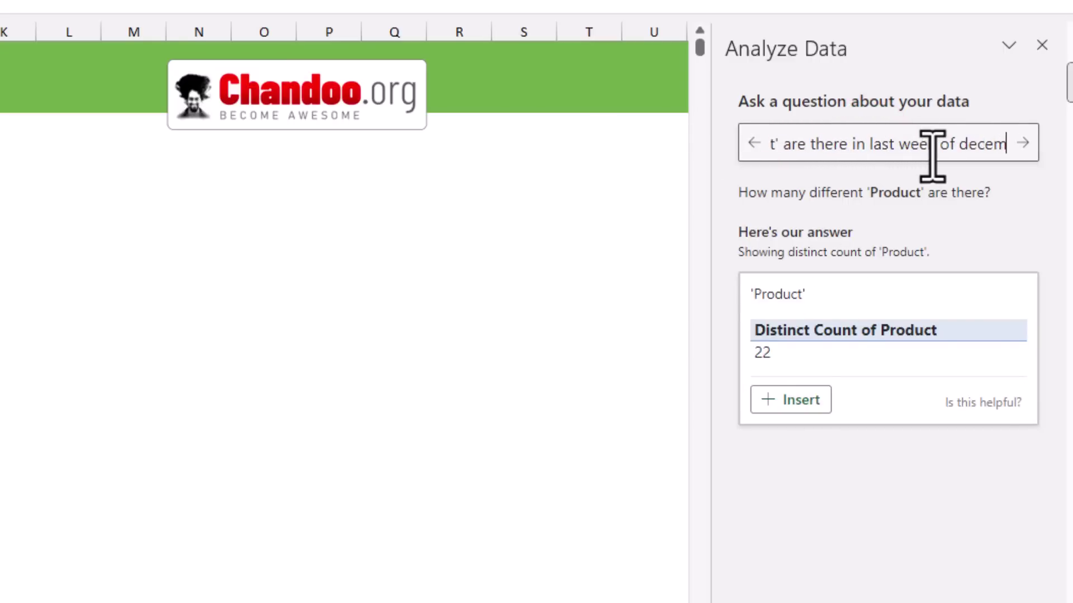
key(BackSpace)
key(BackSpace)
text(mber 2022)
key(Return)
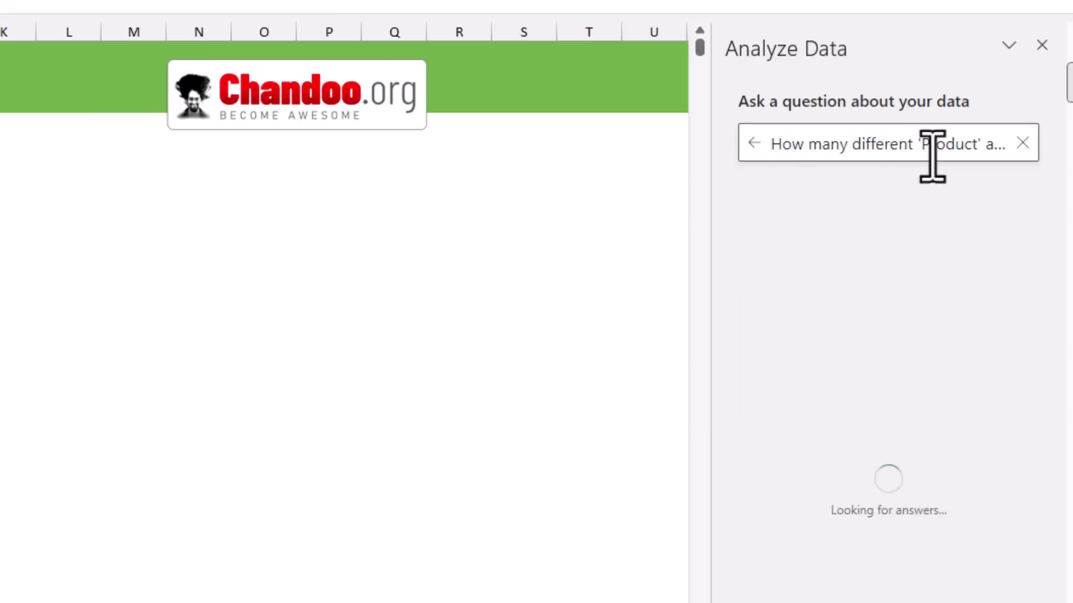
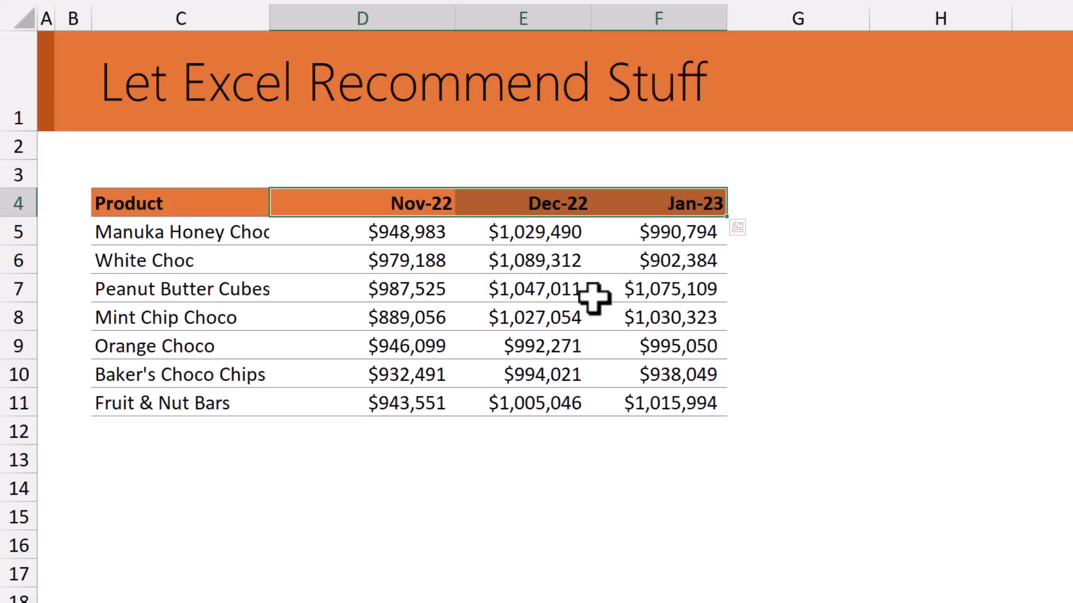
- Select the product sales table C4:F11 and insert the recommended Clustered Column chart
drag(167, 205, 696, 404)
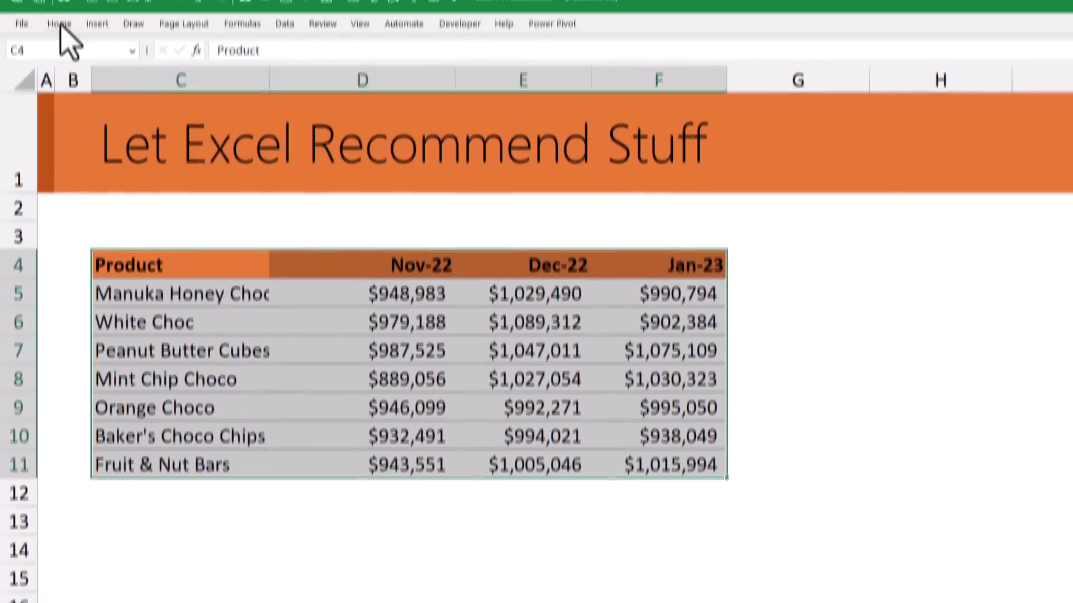
click(60, 23)
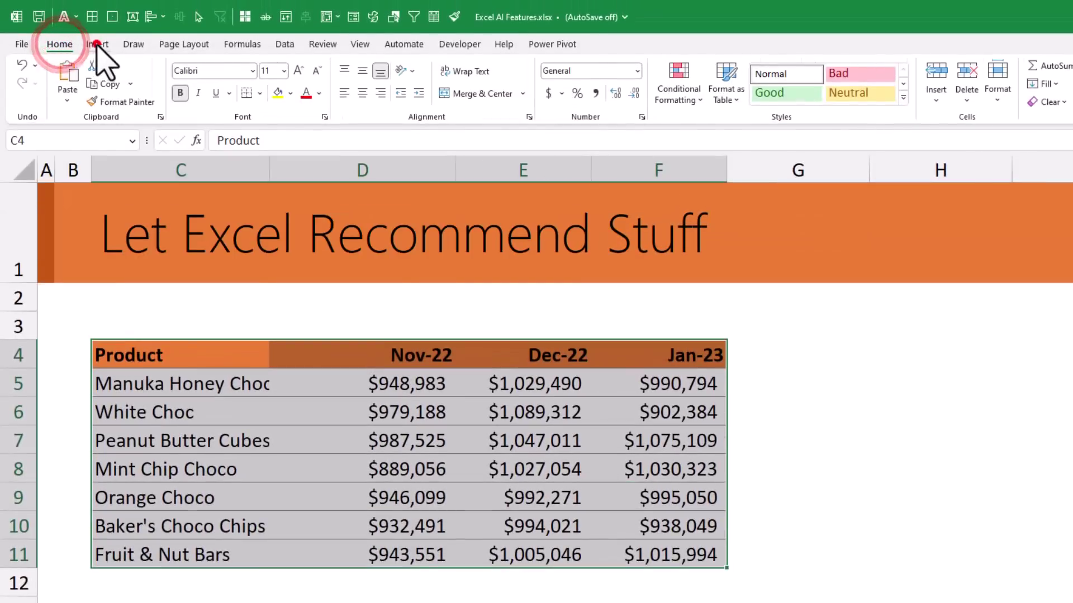
click(98, 23)
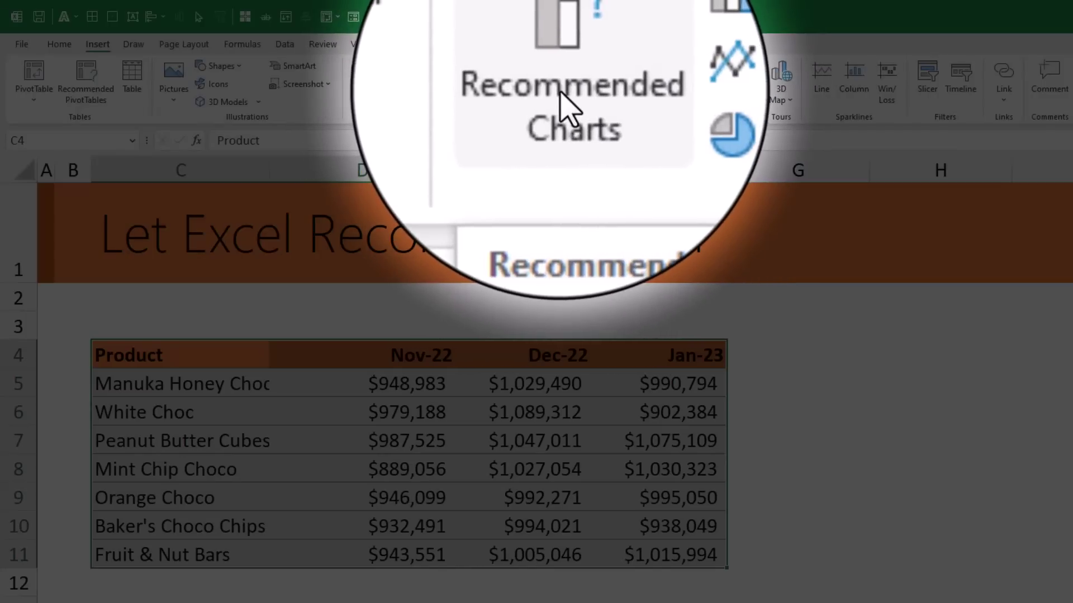
click(562, 83)
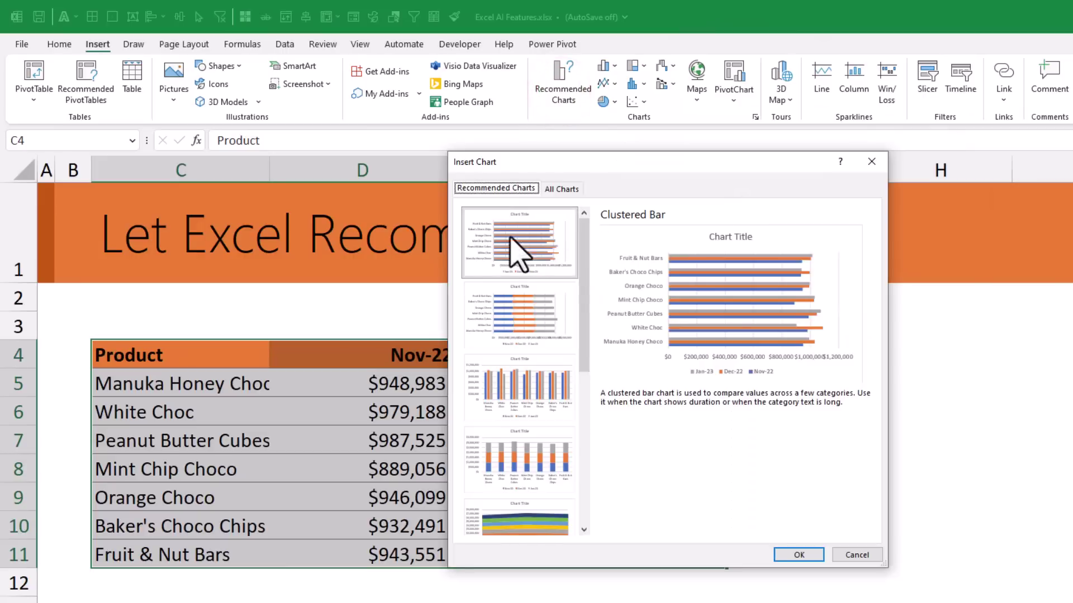
mouse_move(583, 253)
mouse_down()
mouse_move(587, 391)
mouse_move(570, 422)
mouse_move(586, 364)
mouse_move(584, 238)
mouse_up()
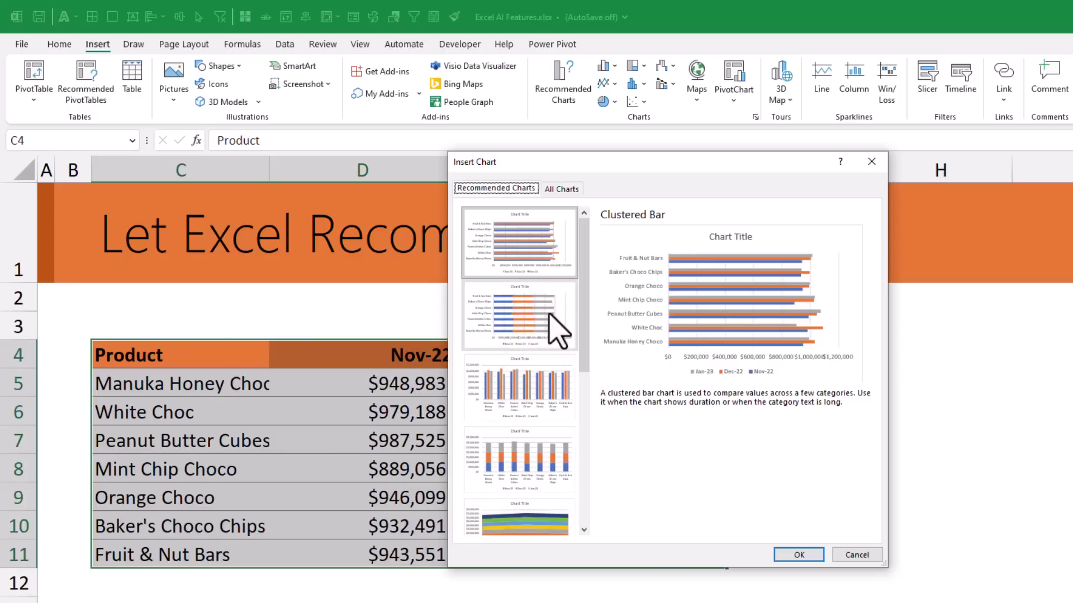
click(534, 390)
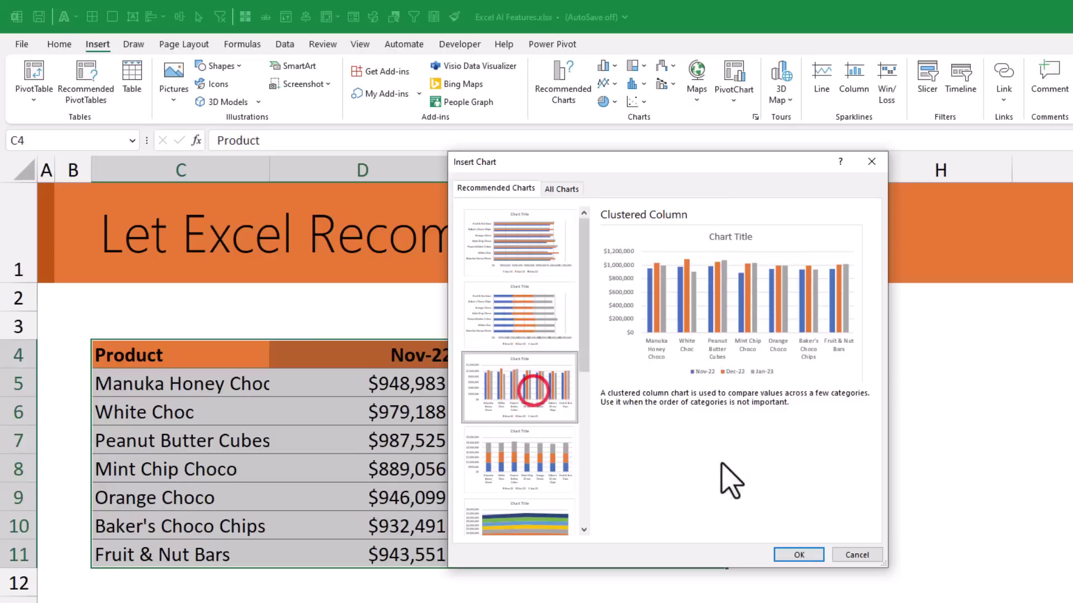
click(800, 554)
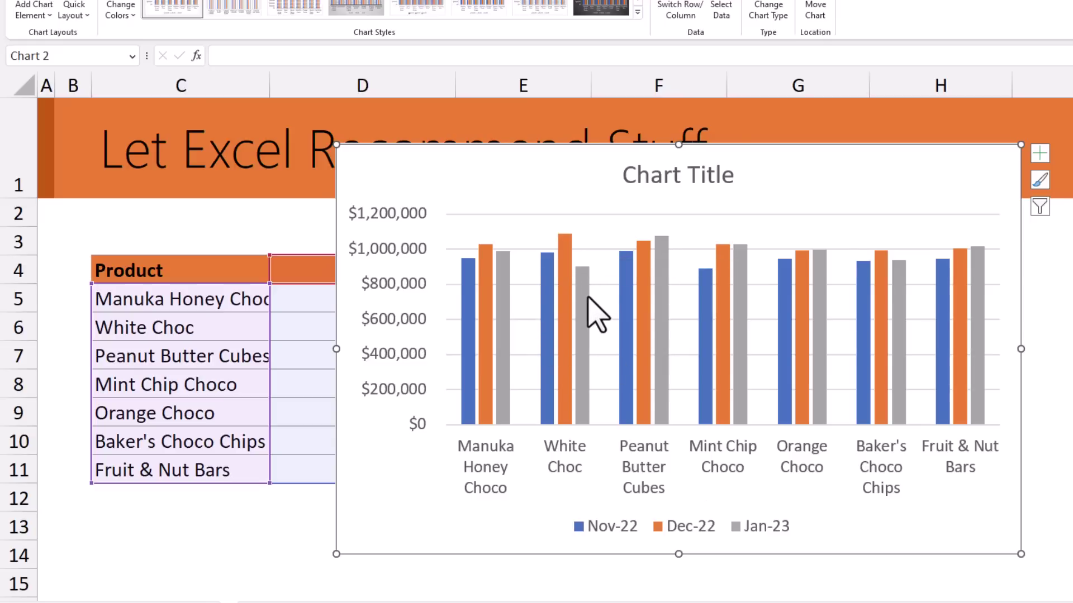
click(849, 177)
- Examine the column headings of the app statistics table in row 57, from Month through Total ratings
scroll(816, 352, down, 18)
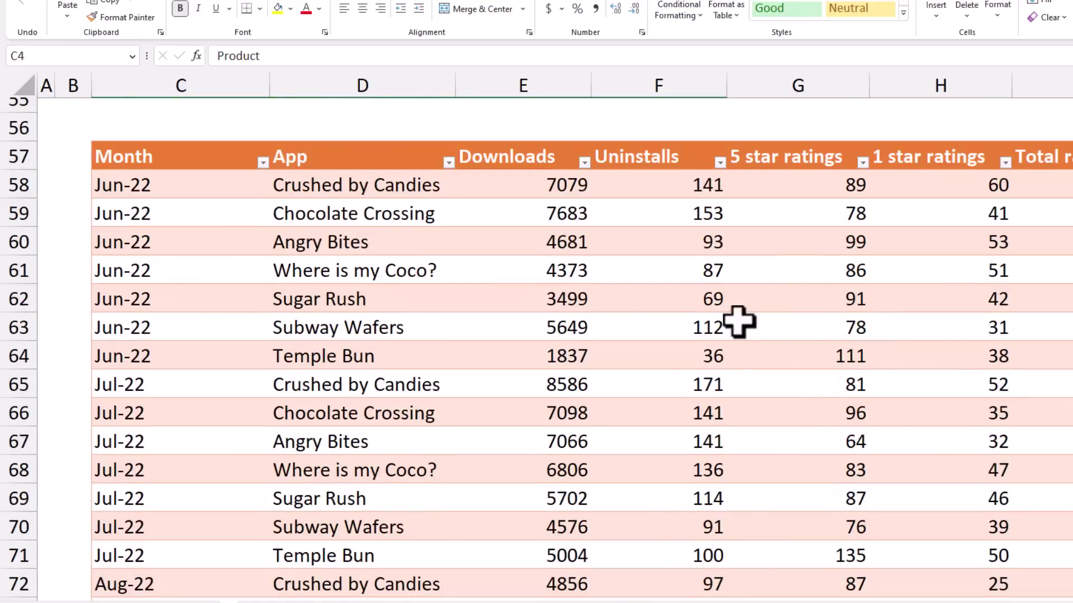
click(428, 212)
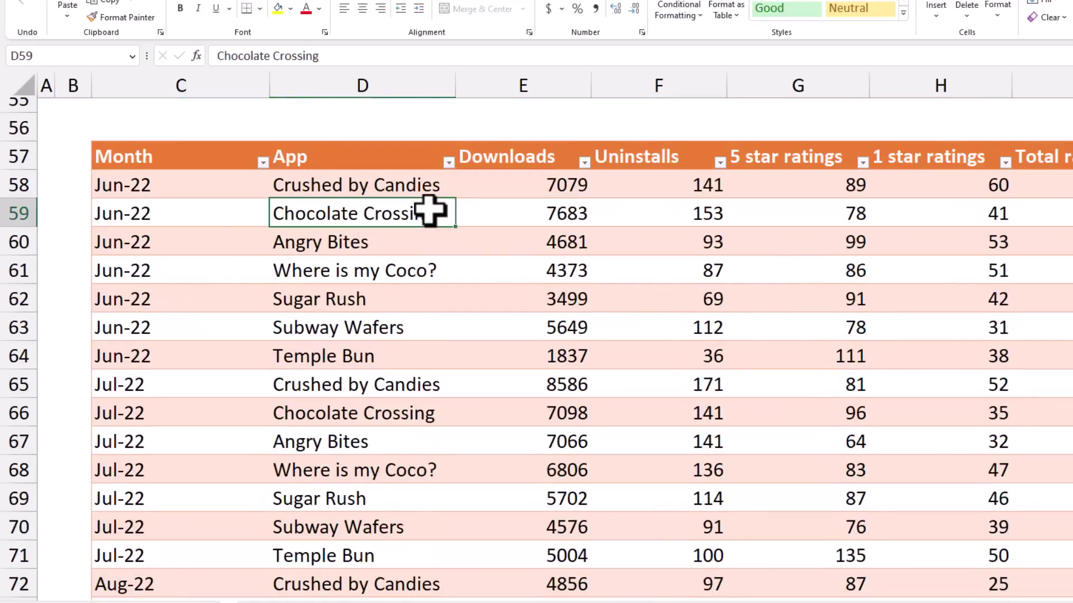
click(121, 150)
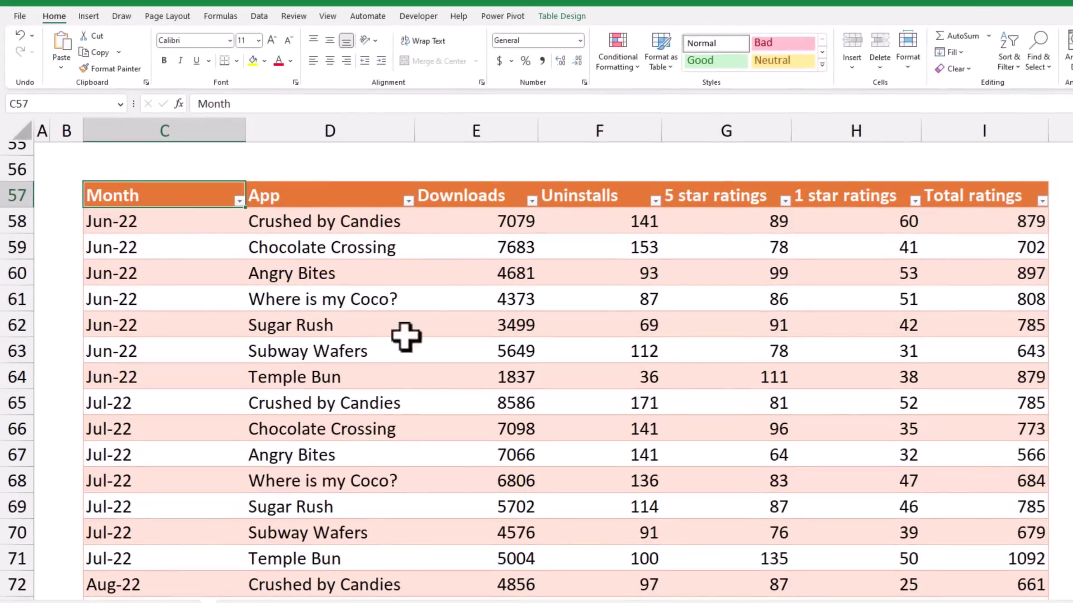
click(475, 195)
click(598, 196)
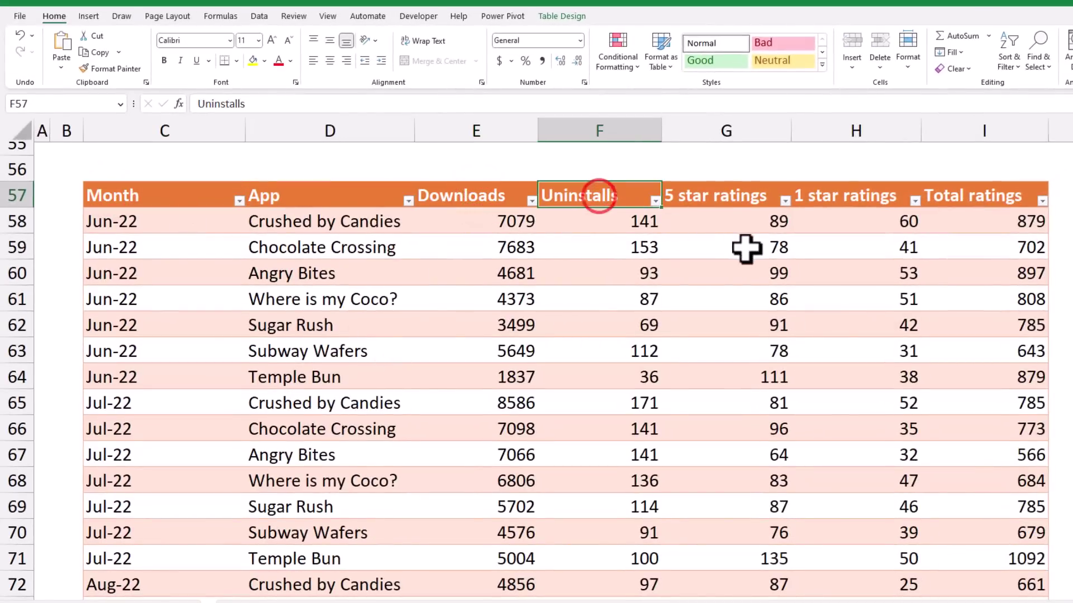
click(716, 197)
click(852, 199)
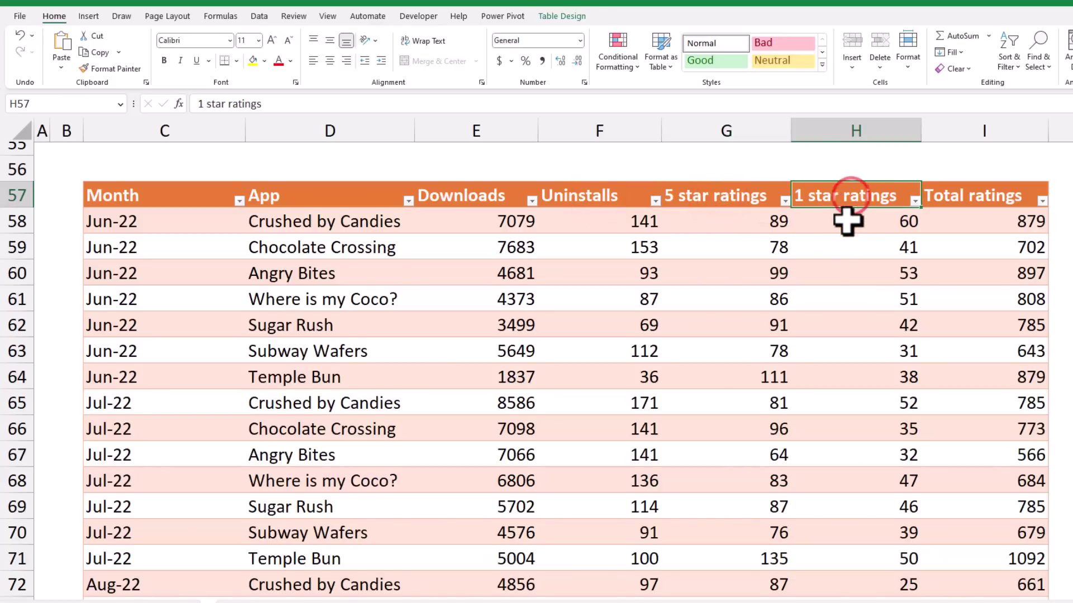
click(994, 196)
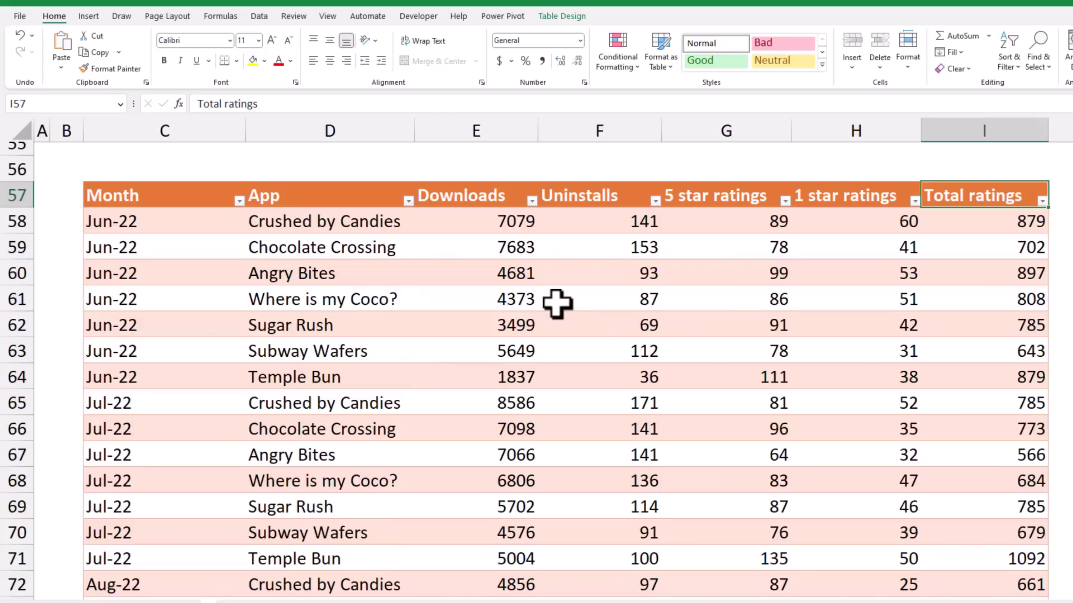
- Review the Recommended PivotTables for the apps table and insert "'5 star ratings' and 'Downloads' by 'App'" on a new sheet
click(90, 17)
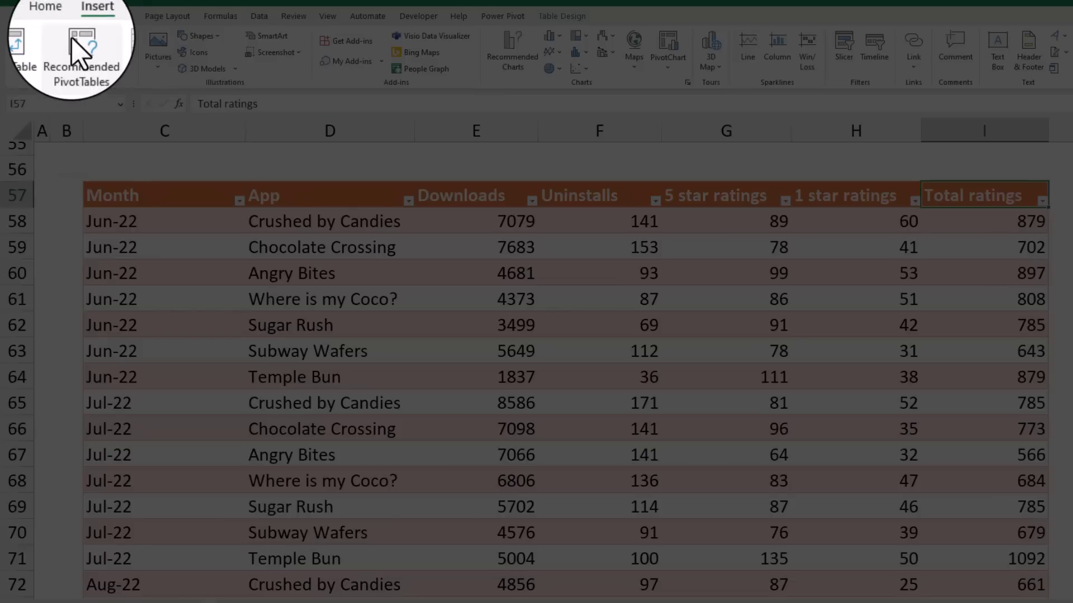
click(78, 56)
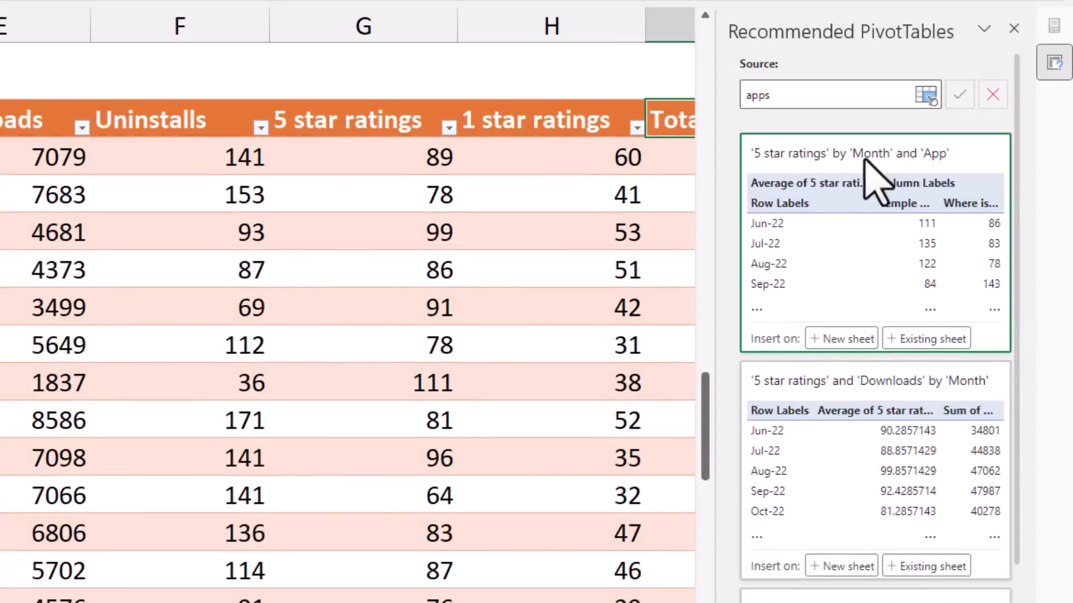
scroll(921, 436, down, 3)
scroll(913, 416, down, 3)
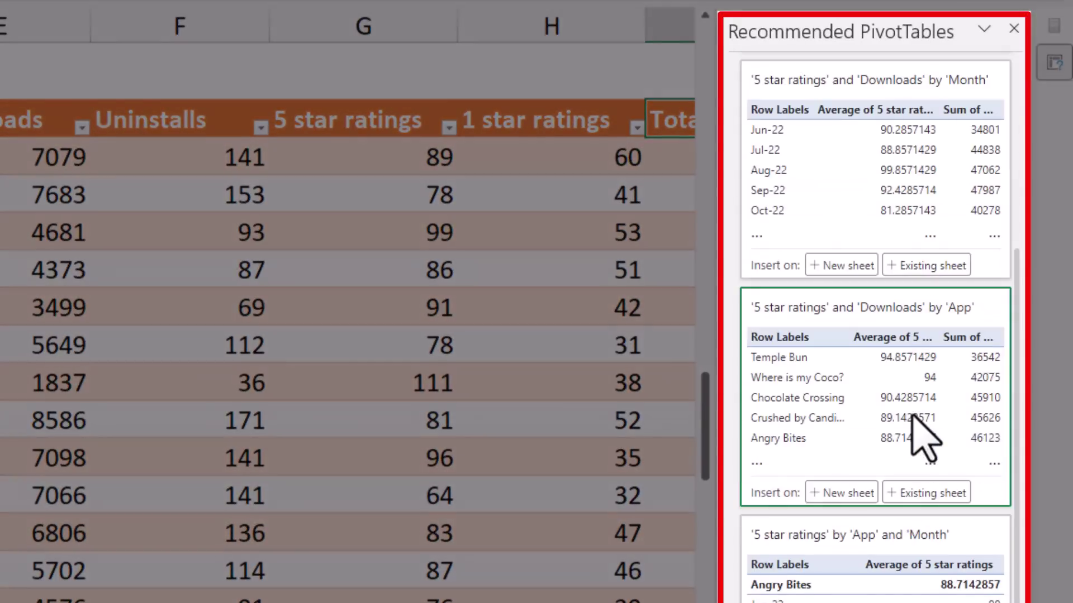
scroll(852, 441, up, 6)
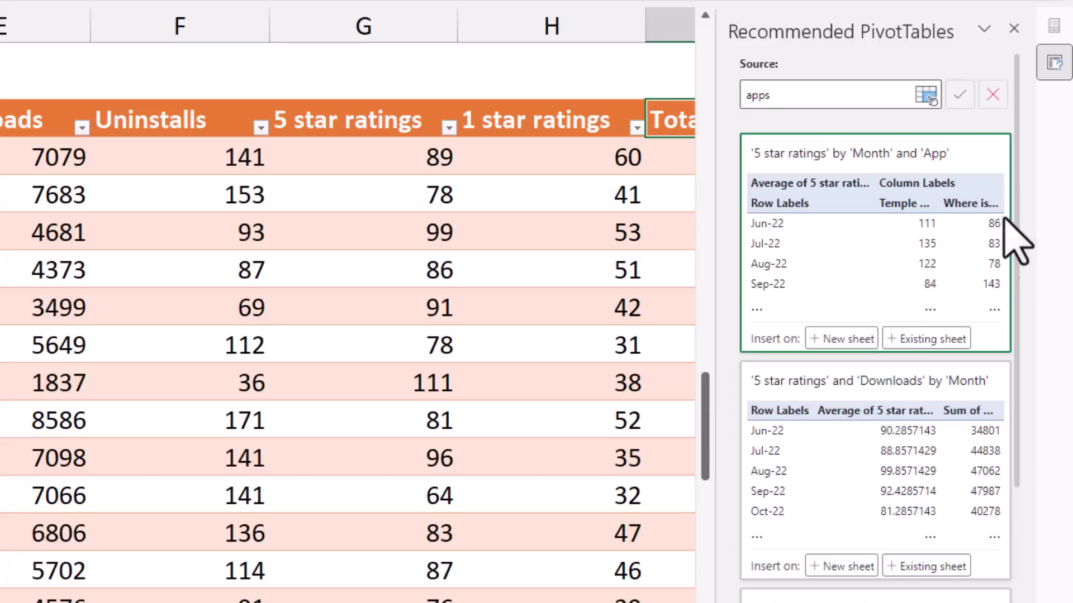
scroll(957, 490, down, 5)
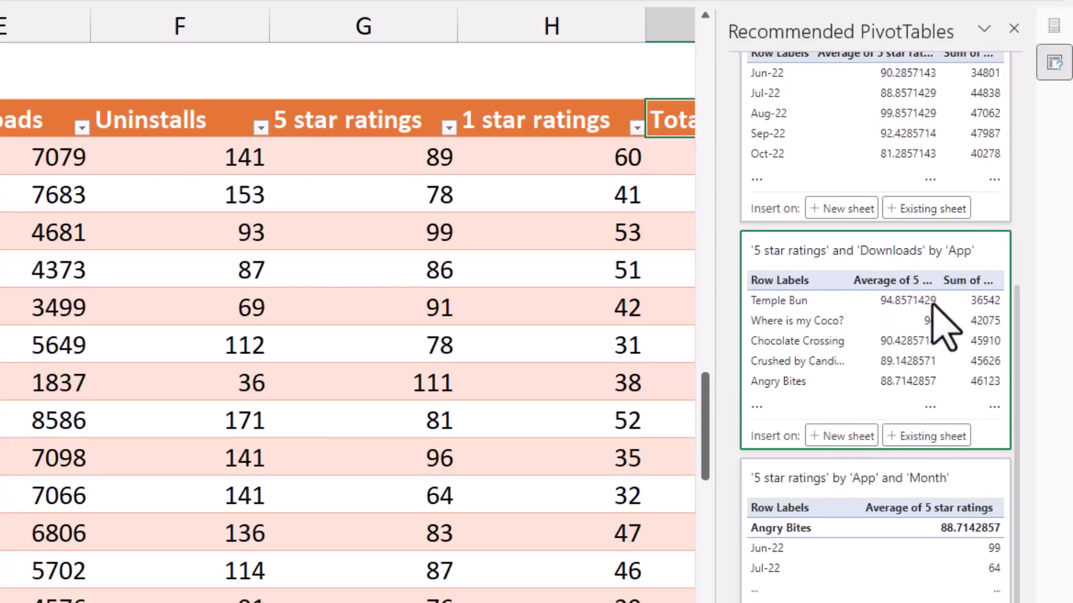
click(853, 436)
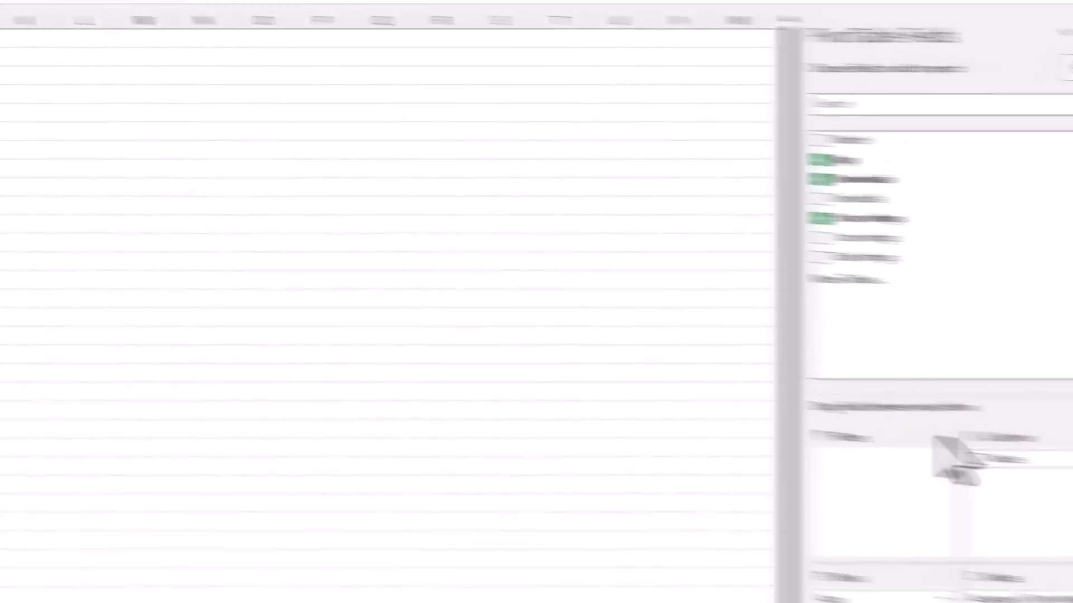
- Inspect the average 5 star ratings and download sums per app in the inserted PivotTable
click(167, 115)
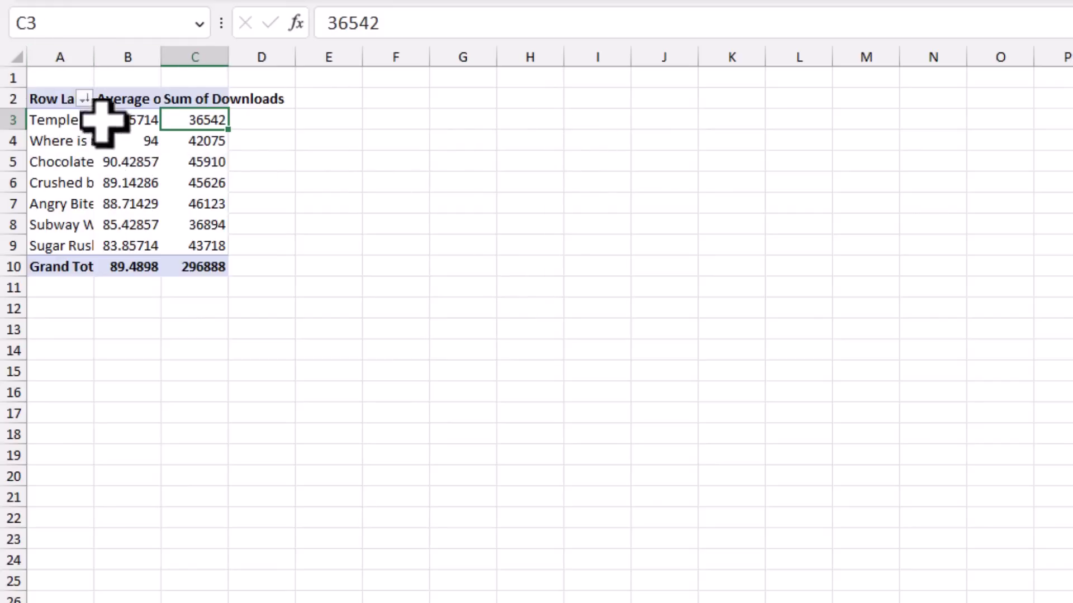
mouse_move(145, 169)
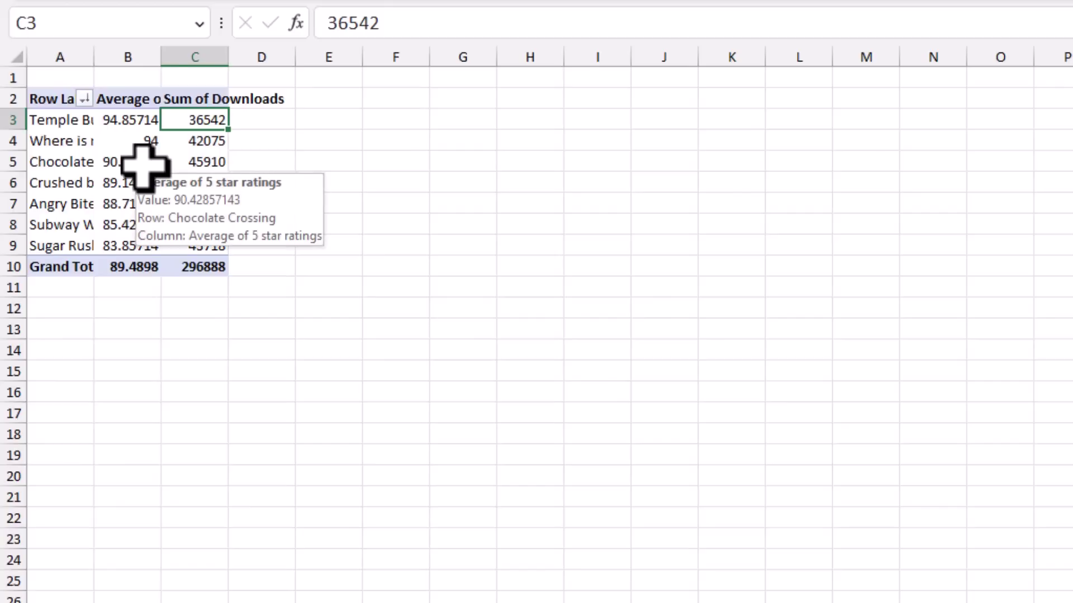
click(72, 139)
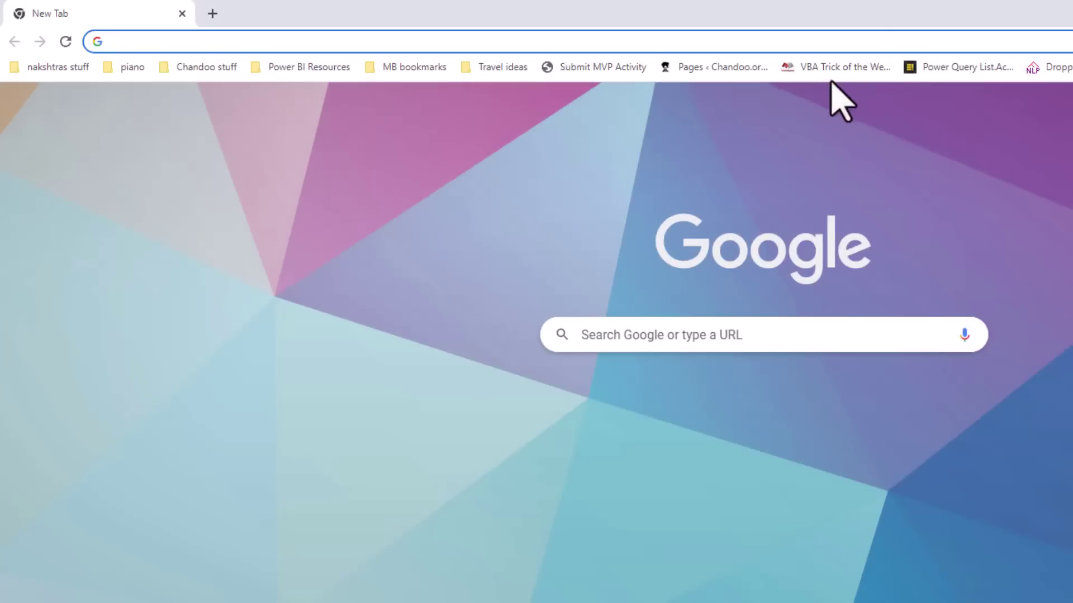
- Switch to the web browser, open OneDrive and create a new Excel workbook
click(816, 43)
text(one)
key(Return)
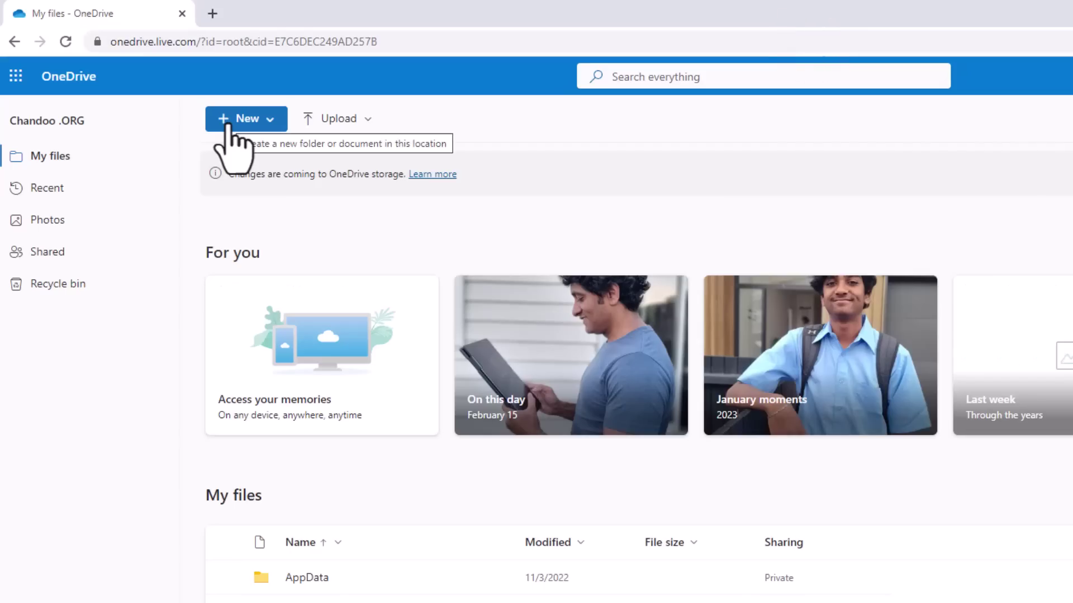
click(228, 125)
click(246, 215)
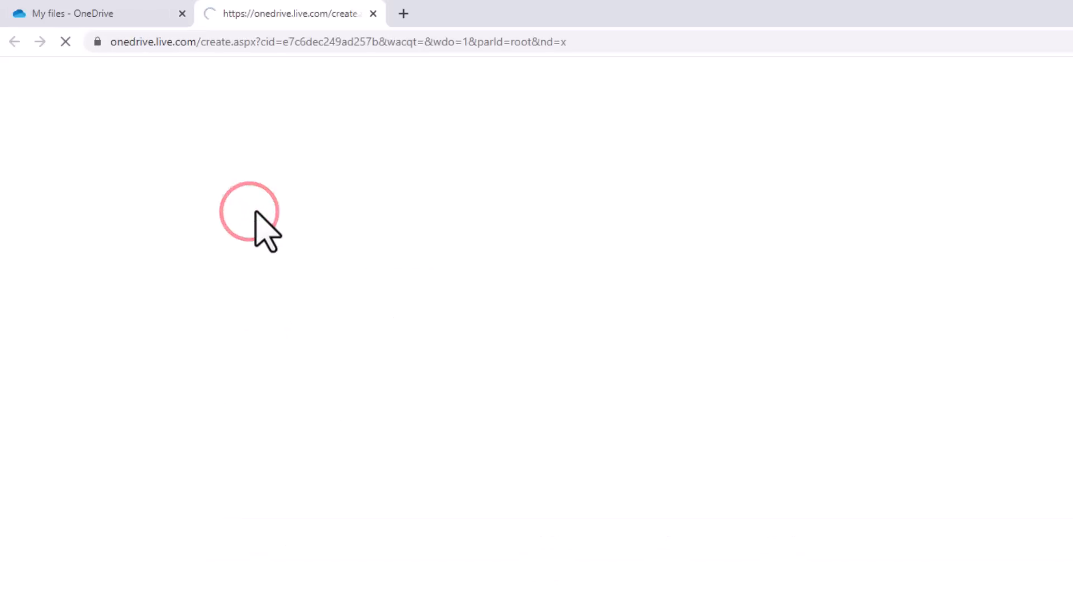
- Paste the First Name and Last Name list starting at B3 and widen columns B and C
click(127, 243)
text(First Name	Last Name Taylor	Shift Catty	Purry Lady	Ganaa Justout	Bieber Beounce	 Ed	Sheewalk Harry	Smiles Eltin	John Trio	Lipa Justin	Woodlake Michael	Walkson Bruno	Jupiter Frank	Sinastra Ariana	Large M M	Caravani A R	Rahadude Mariah	Carry Alicia	Locks Pelvis	Easily Britney	Cubes)
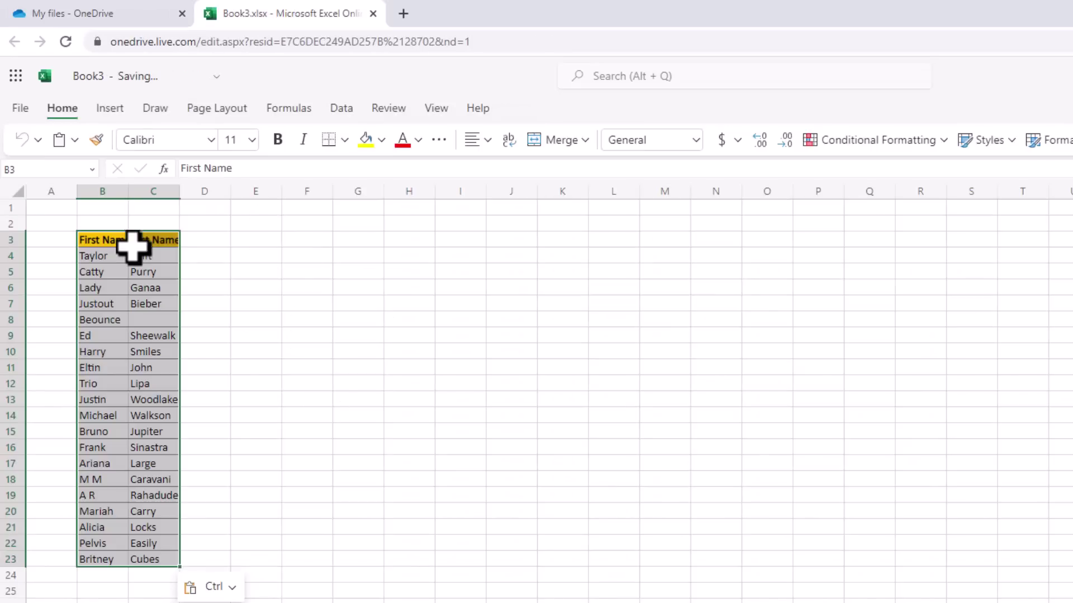
drag(109, 192, 166, 195)
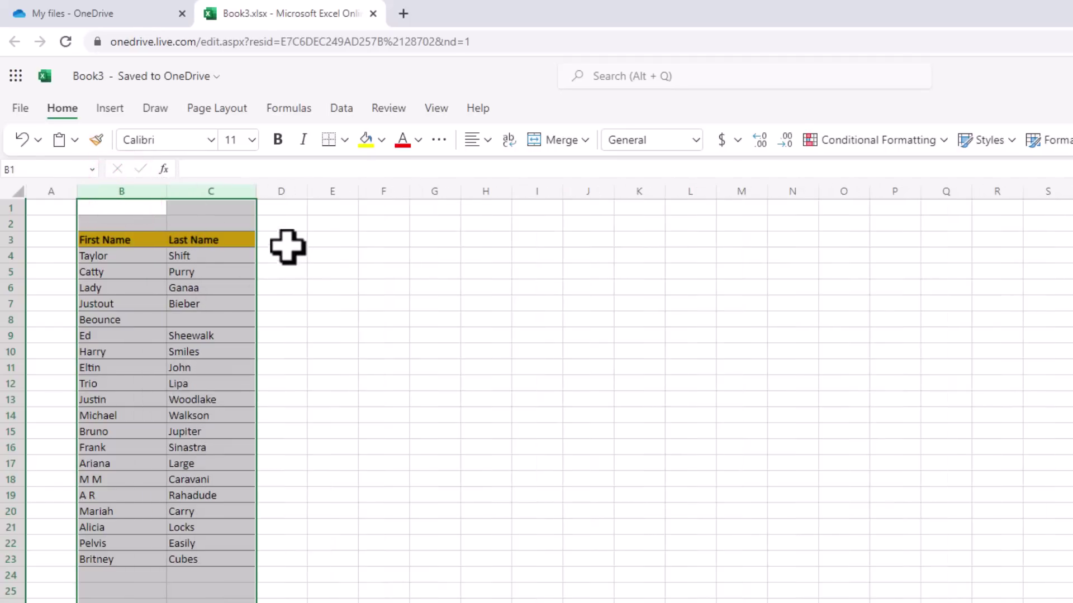
click(287, 246)
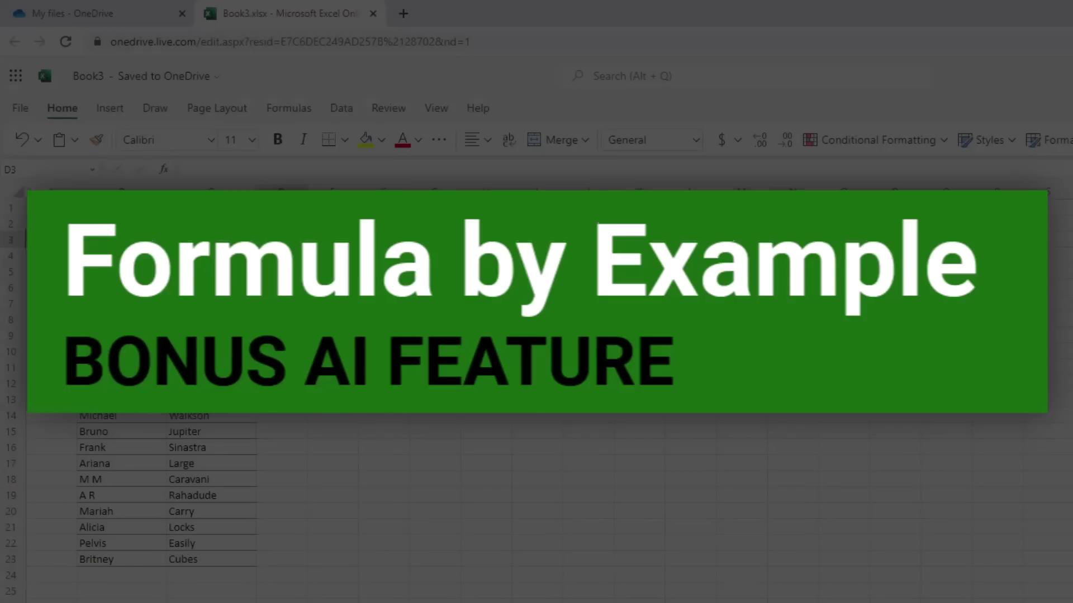
- Convert the name list in B3:C23 into a table
scroll(359, 330, up, 3)
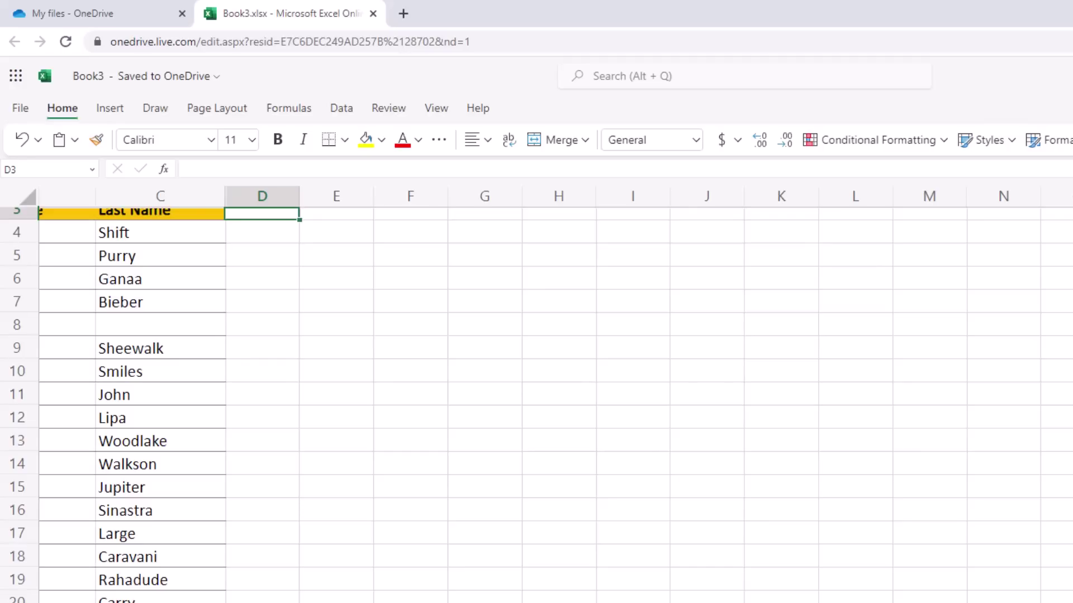
scroll(457, 522, left, 2)
scroll(457, 522, up, 1)
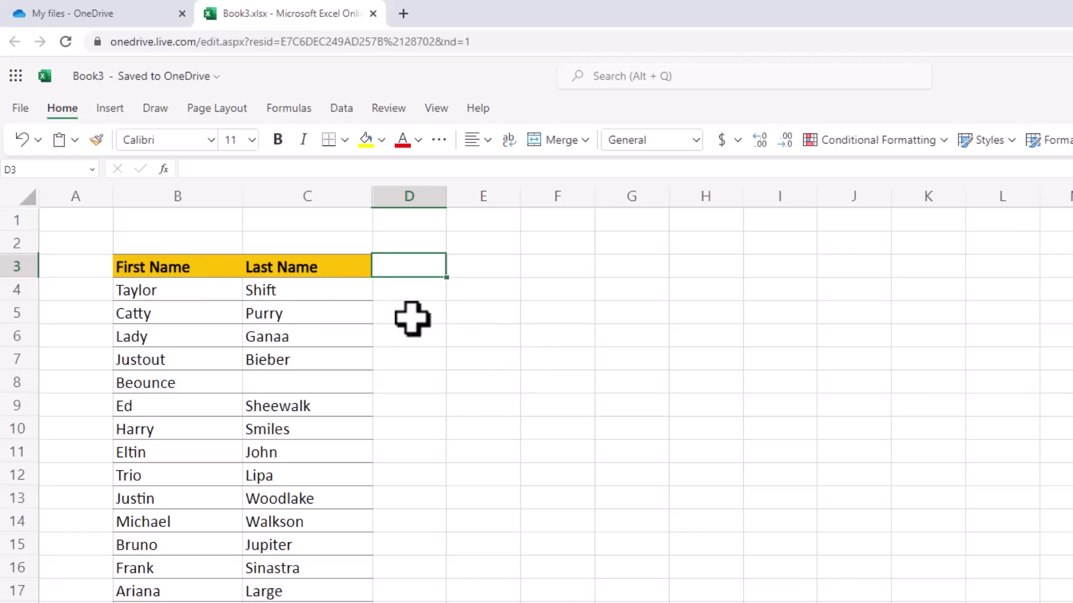
click(144, 267)
key(ctrl+a)
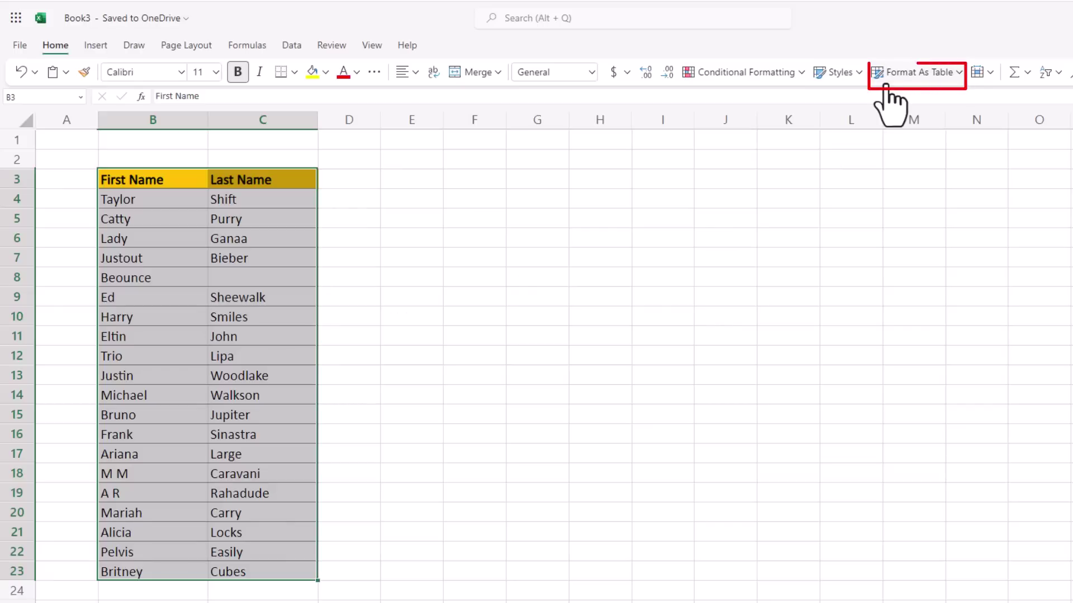
click(95, 44)
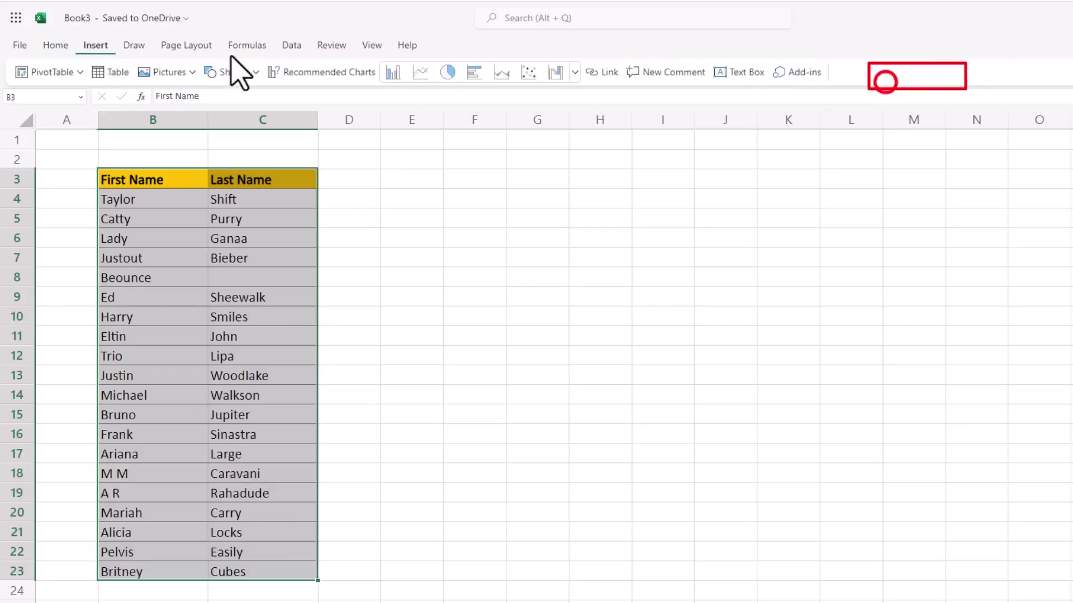
click(107, 72)
click(703, 368)
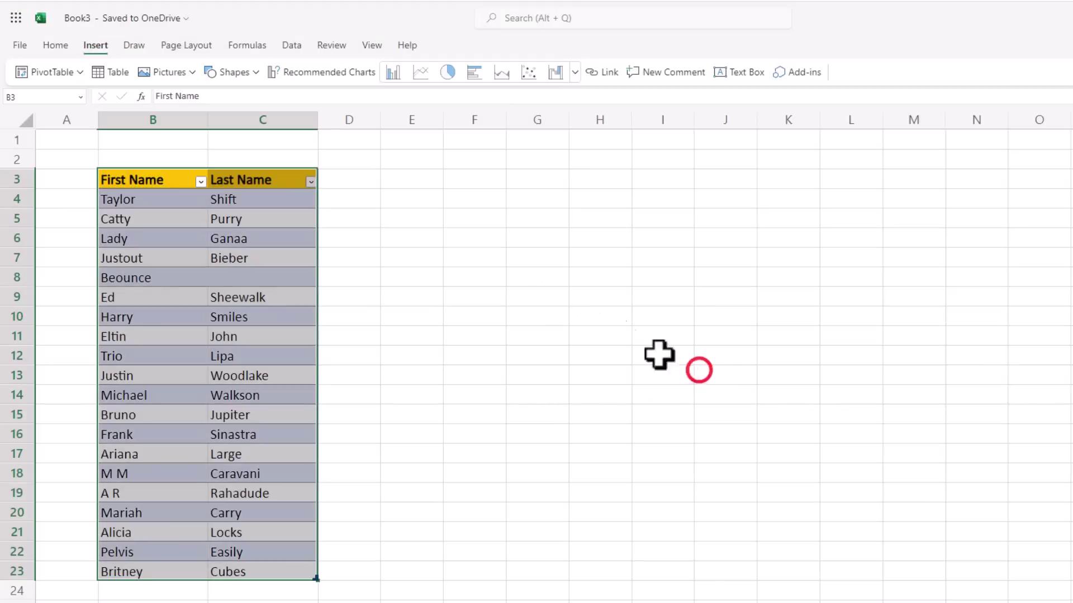
click(149, 182)
drag(149, 182, 275, 575)
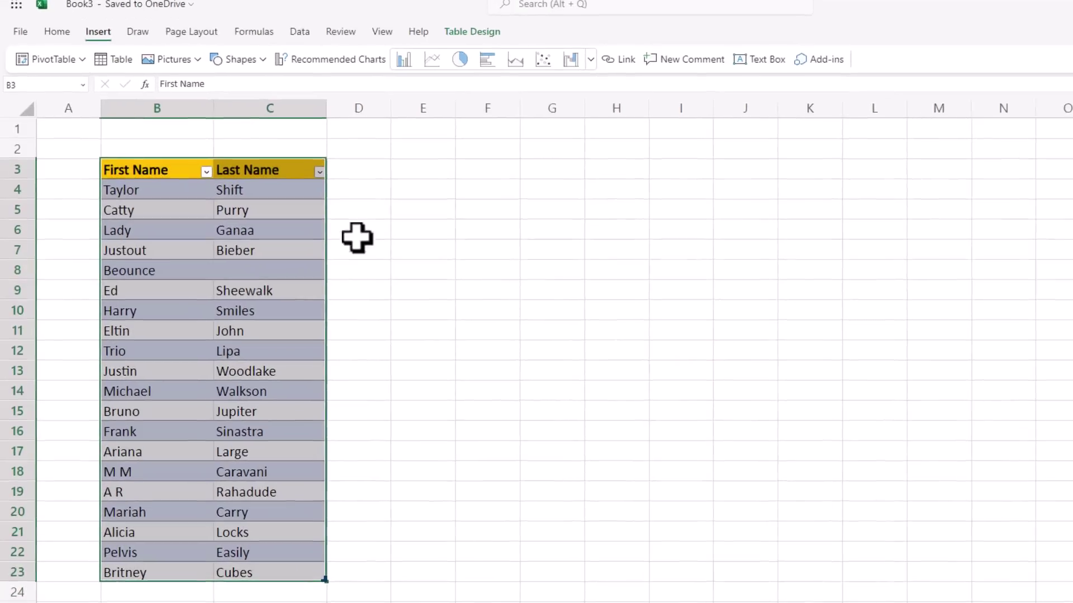
- Add a "Full name" column to the table by entering the heading in D3
click(352, 173)
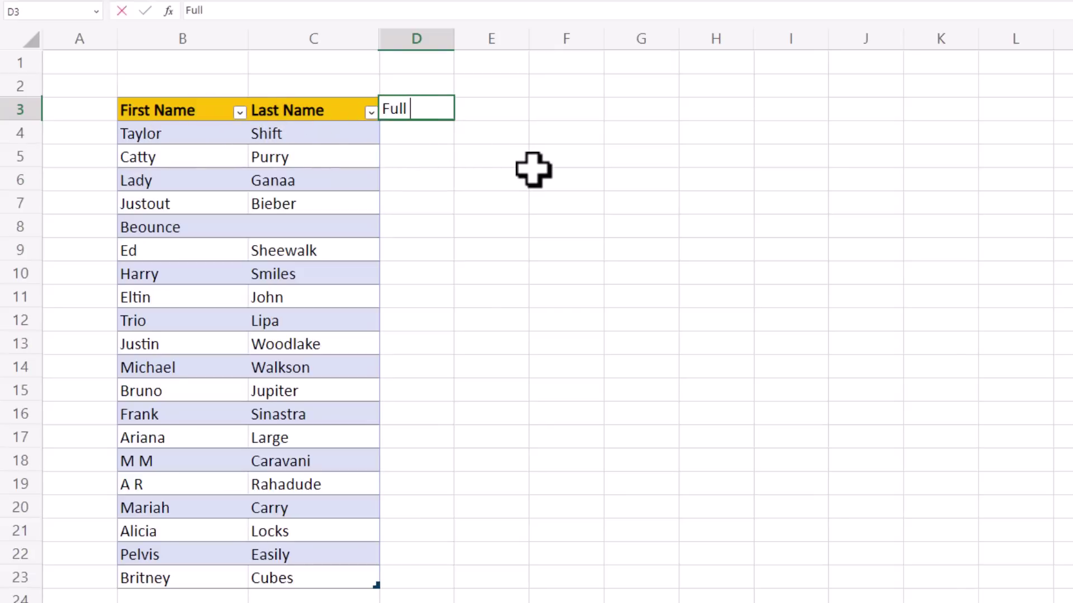
key(Return)
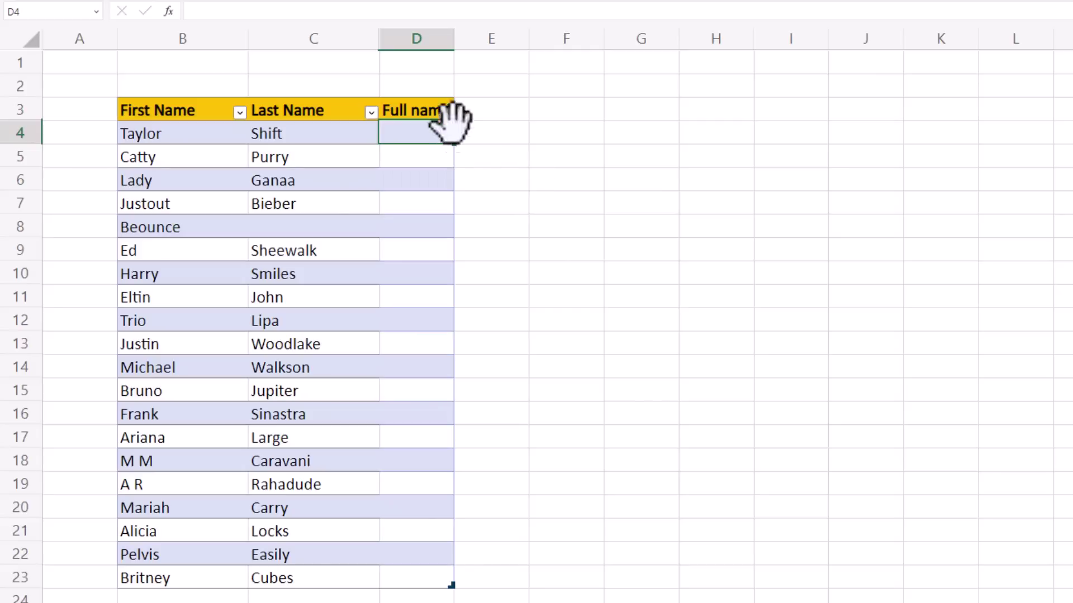
- Widen column D and enter the first two people's full names in D4 and D5 as examples
drag(453, 38, 551, 59)
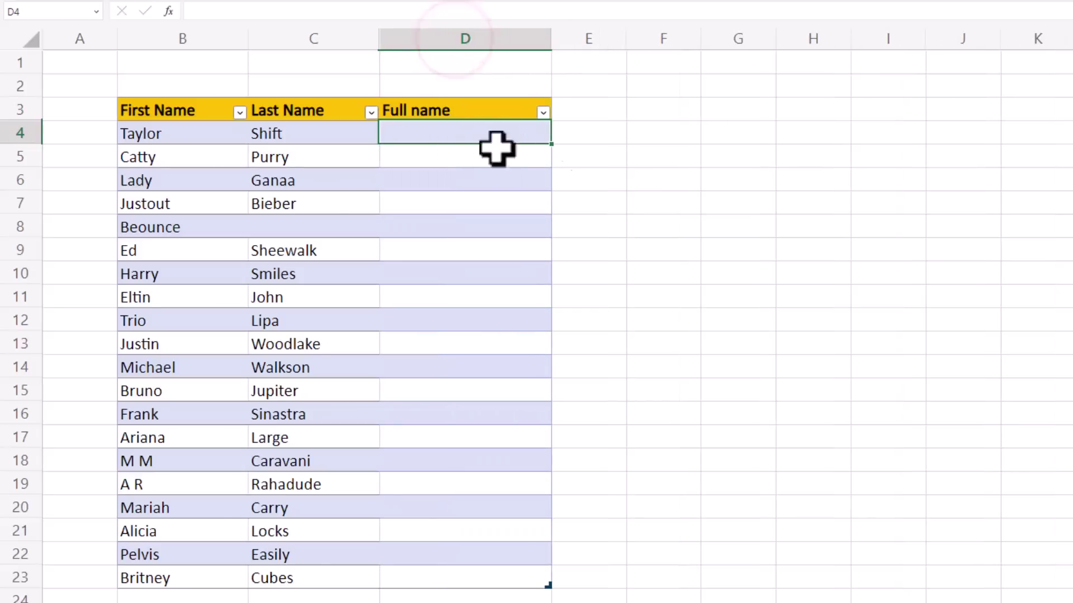
text(T)
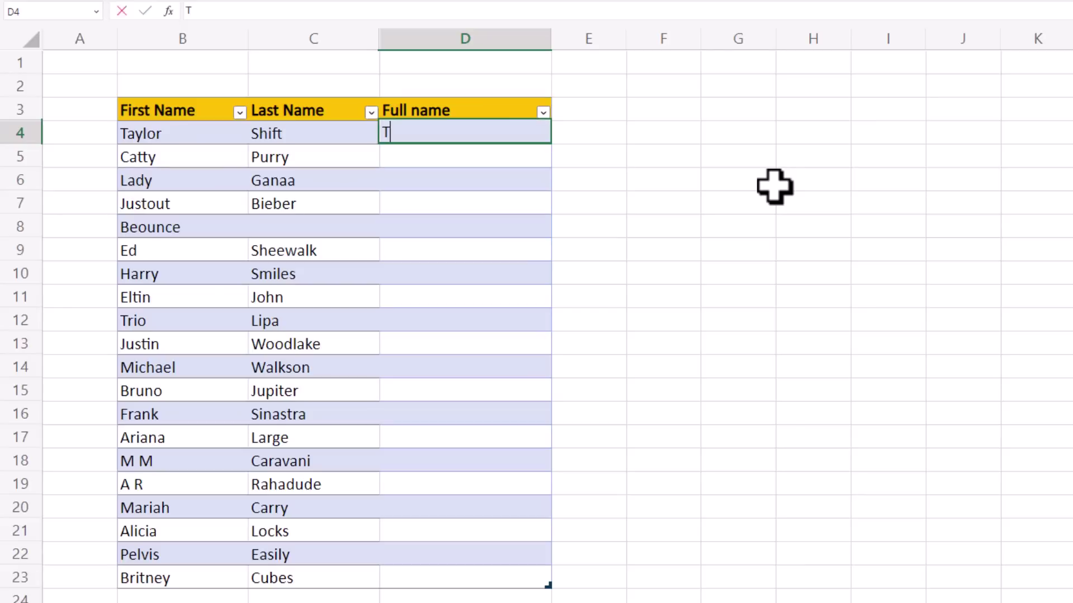
text(aylor Shift)
key(Return)
text(Catty Purry)
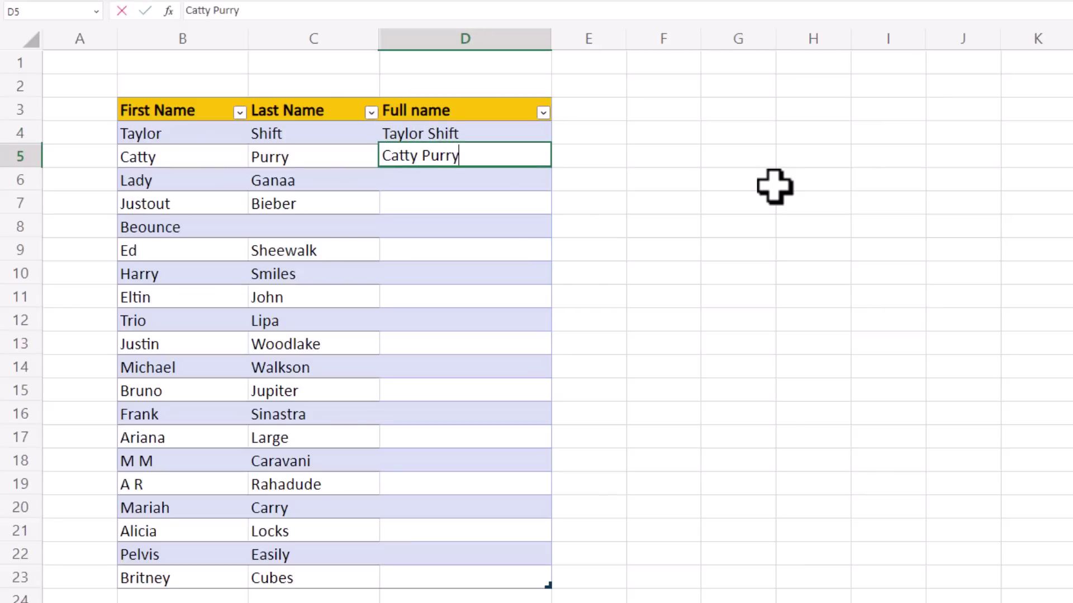
key(Return)
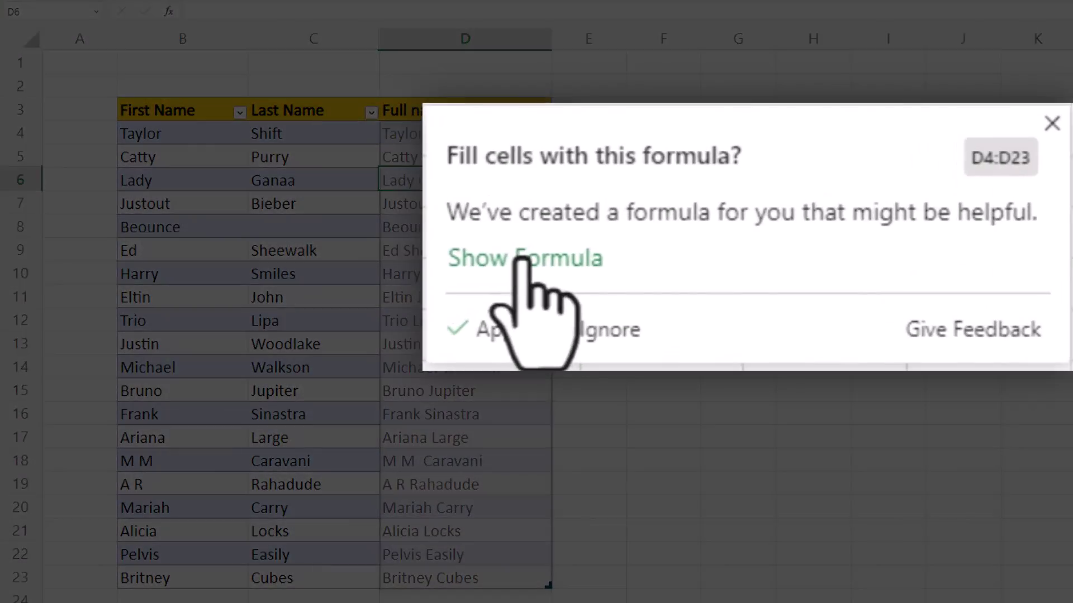
- Reveal the suggested formula joining First Name and Last Name and apply it to D4:D23
click(601, 216)
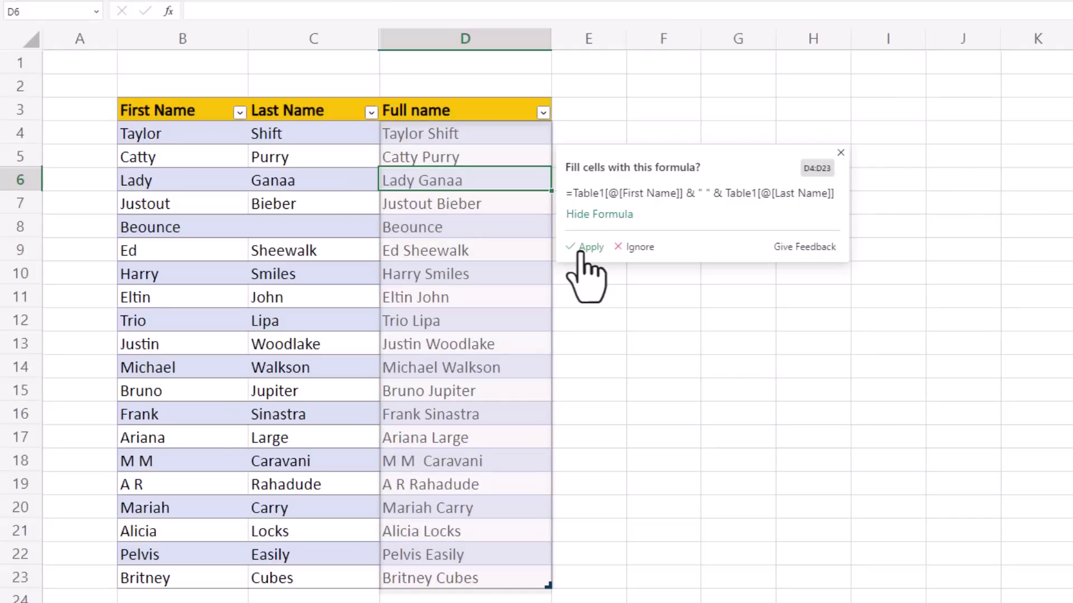
click(581, 250)
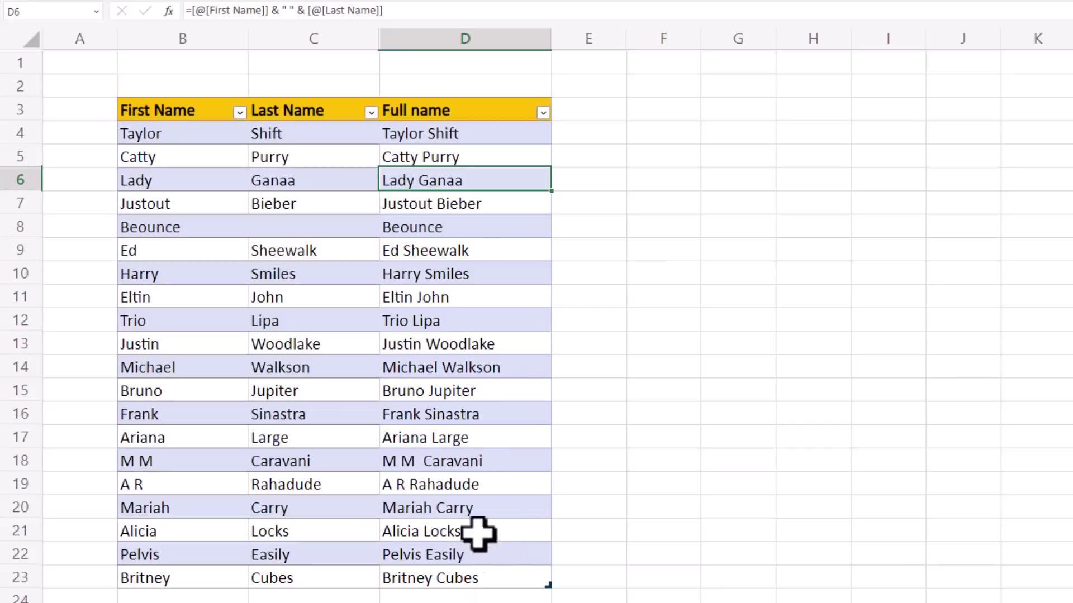
click(588, 109)
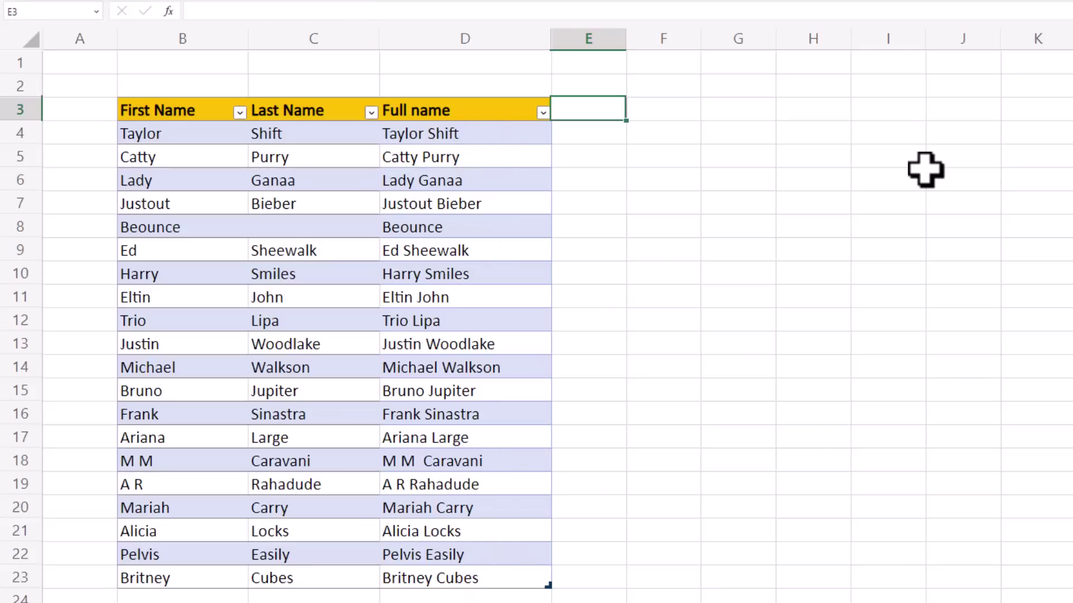
drag(497, 128, 475, 576)
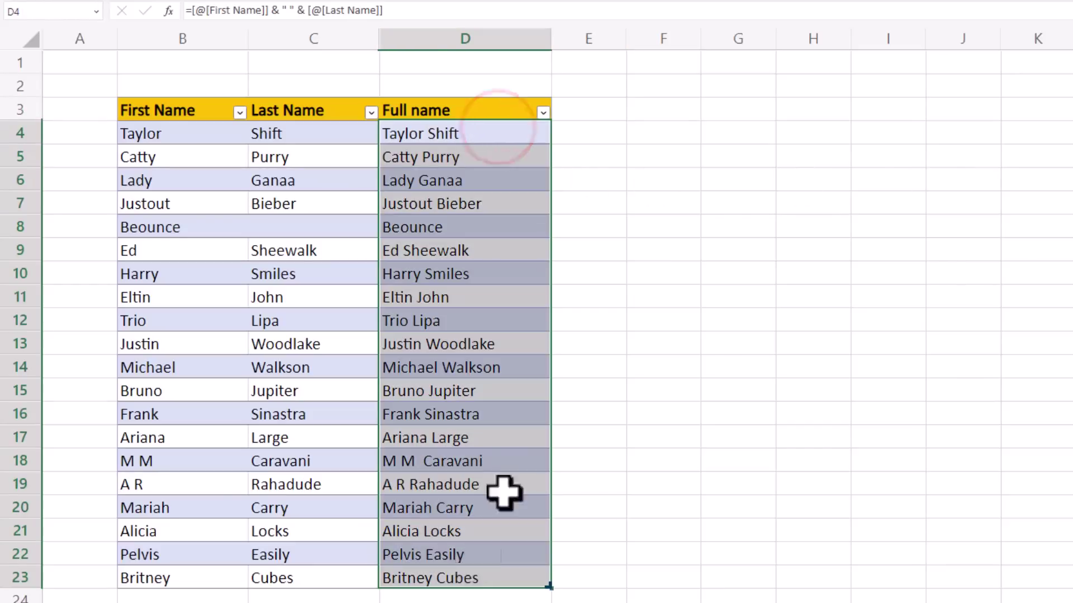
- Add an "ID Number" column in E3 and enter the examples ID001, ID002 and ID003 in E4:E6
click(594, 113)
text(ID Number)
key(Return)
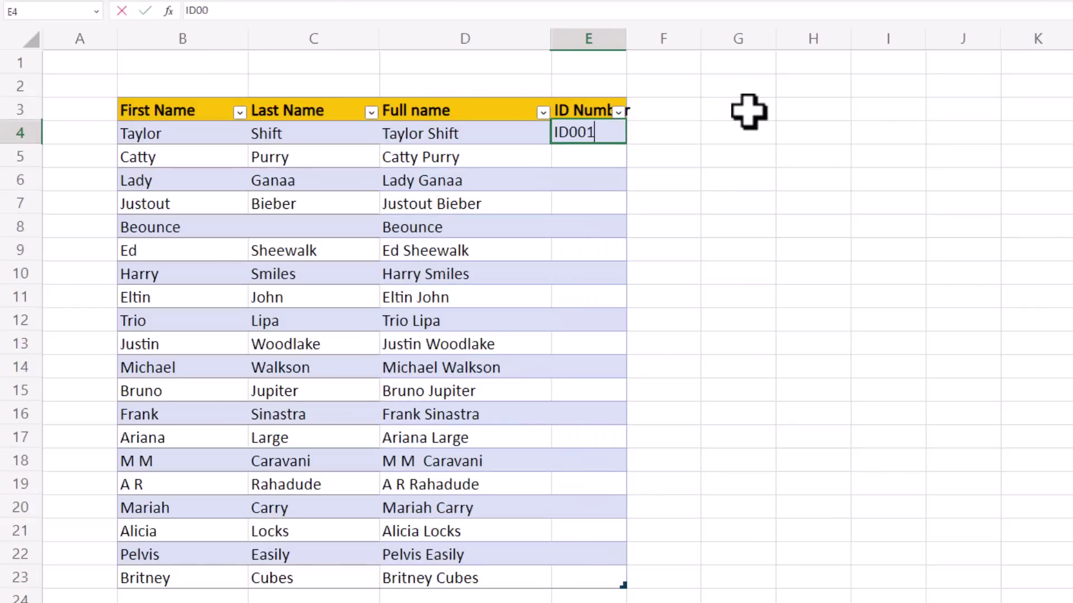
key(Return)
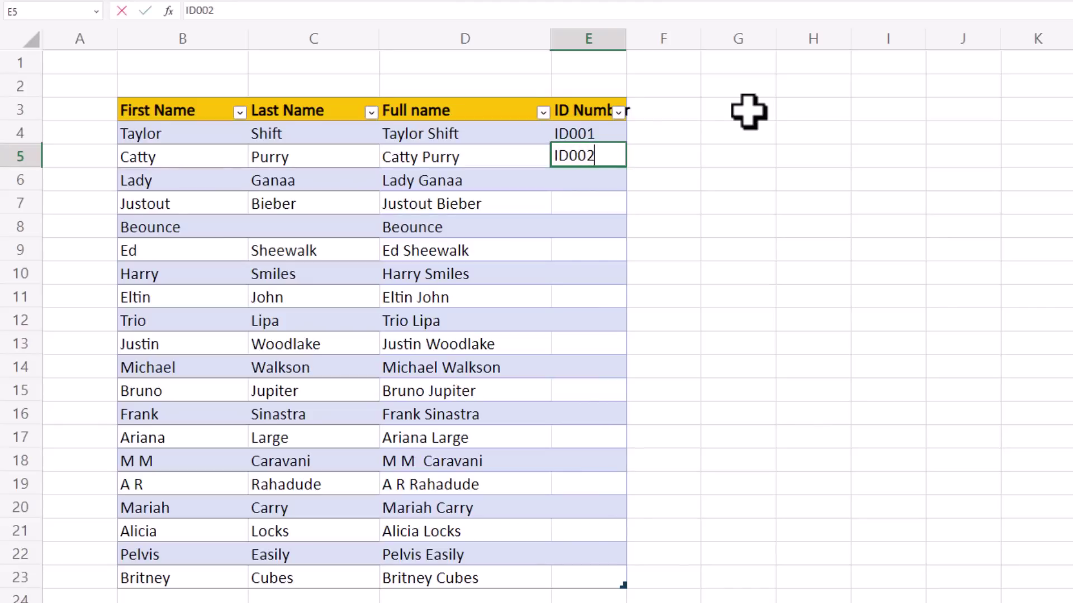
key(Return)
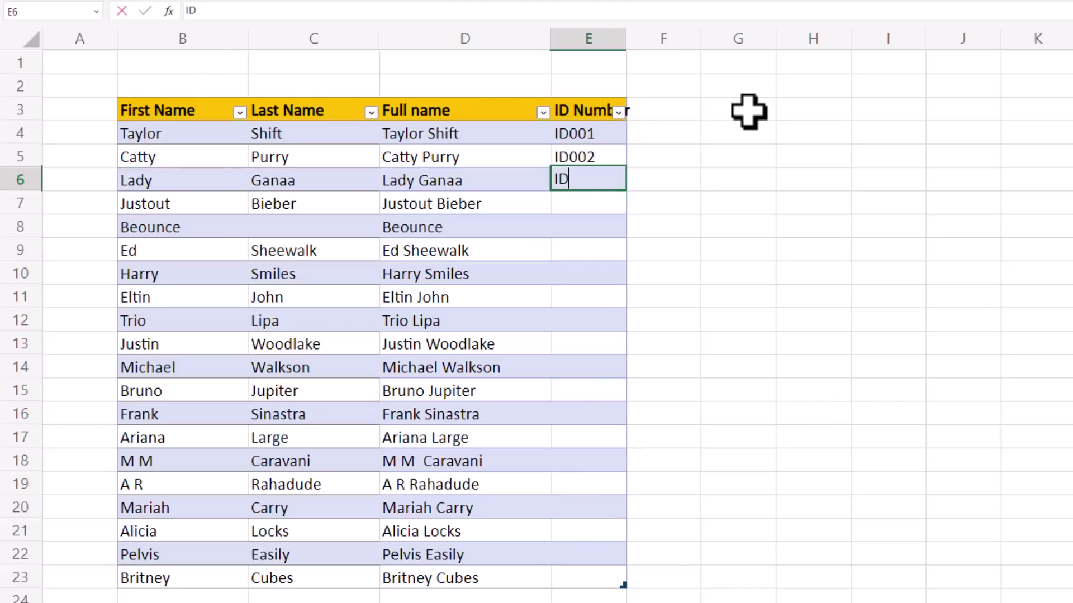
text(ID003)
key(Return)
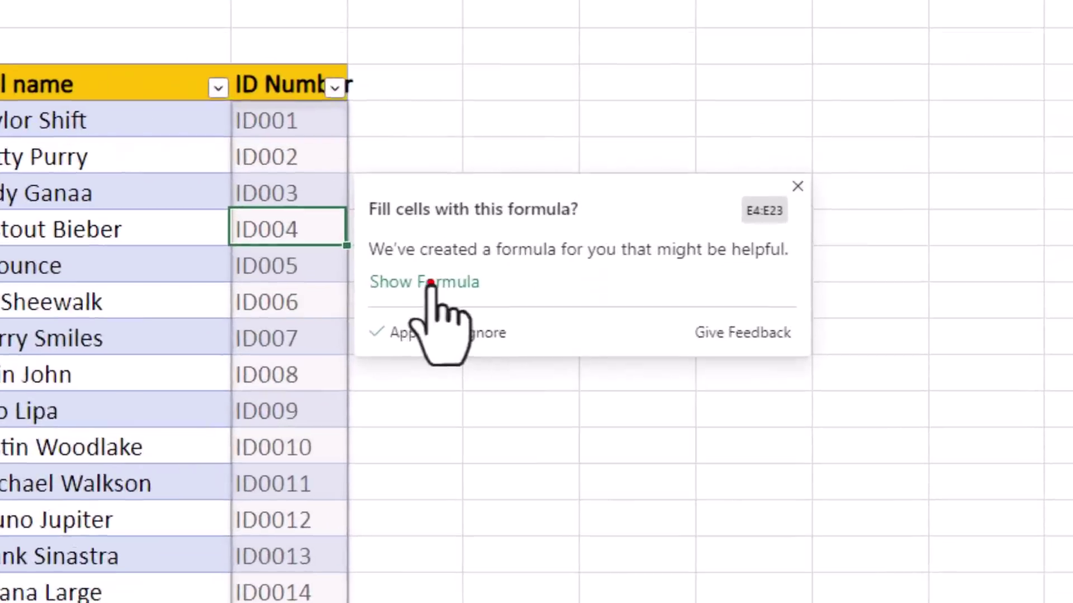
- Reveal the suggested formula ="ID00" & TEXT(ROW() - 3, "0"), apply it to E4:E23, and inspect it in E13
click(670, 239)
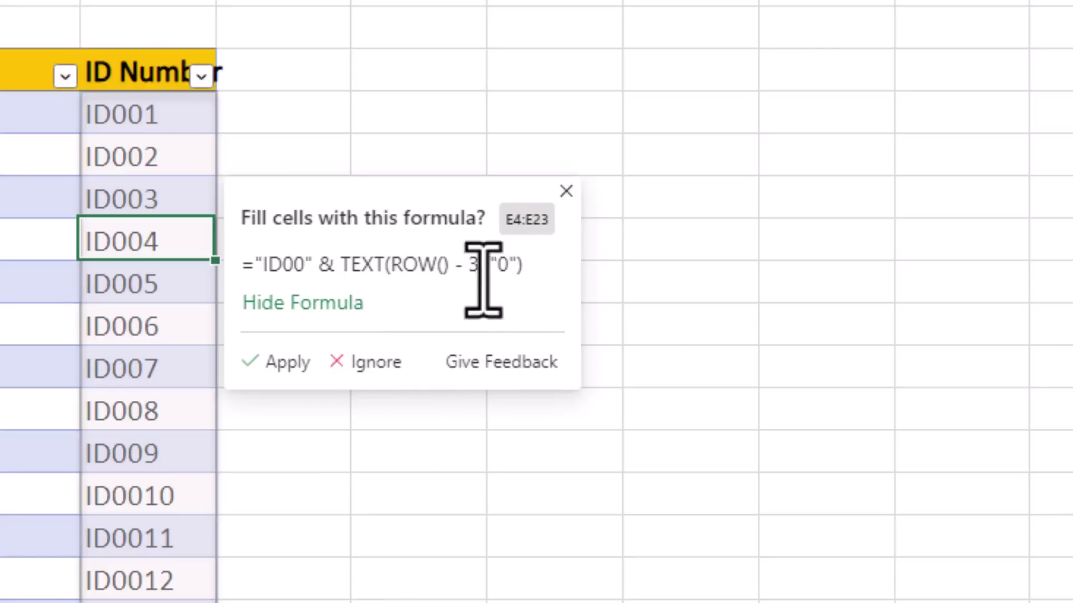
click(275, 363)
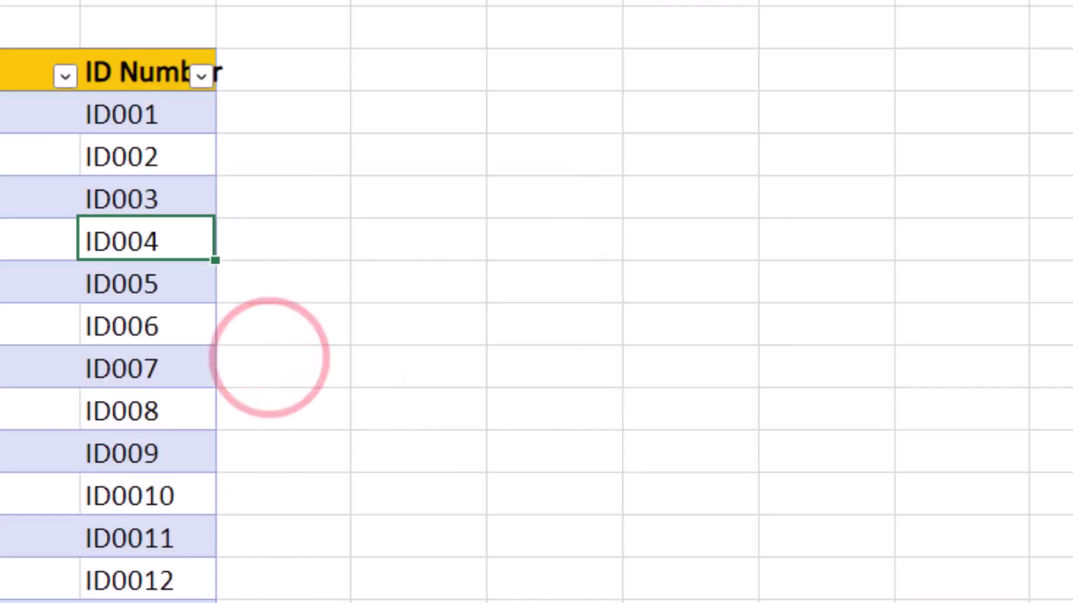
click(137, 505)
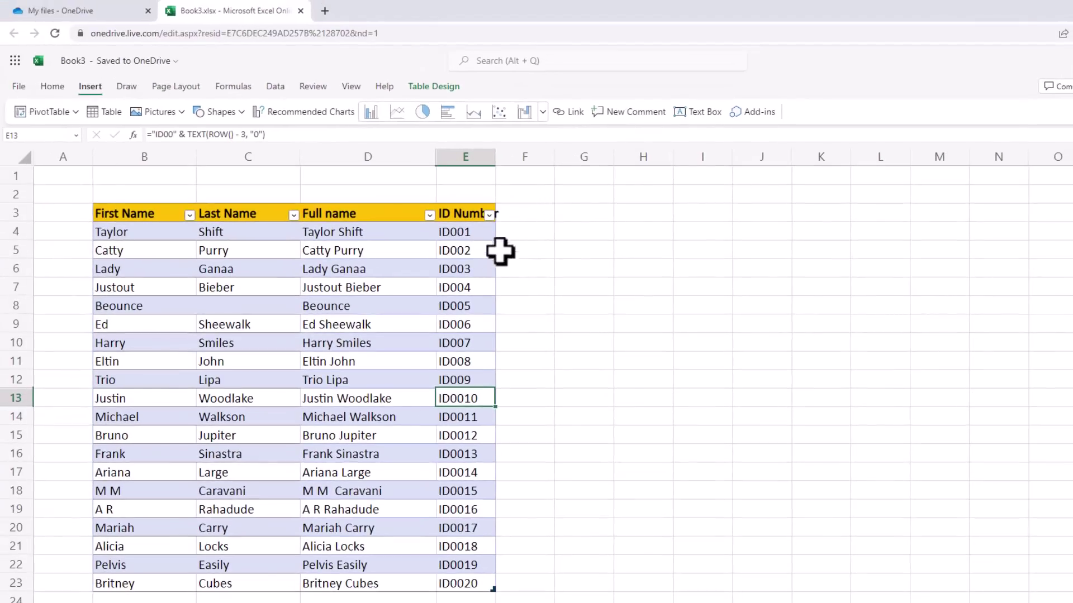
double_click(475, 401)
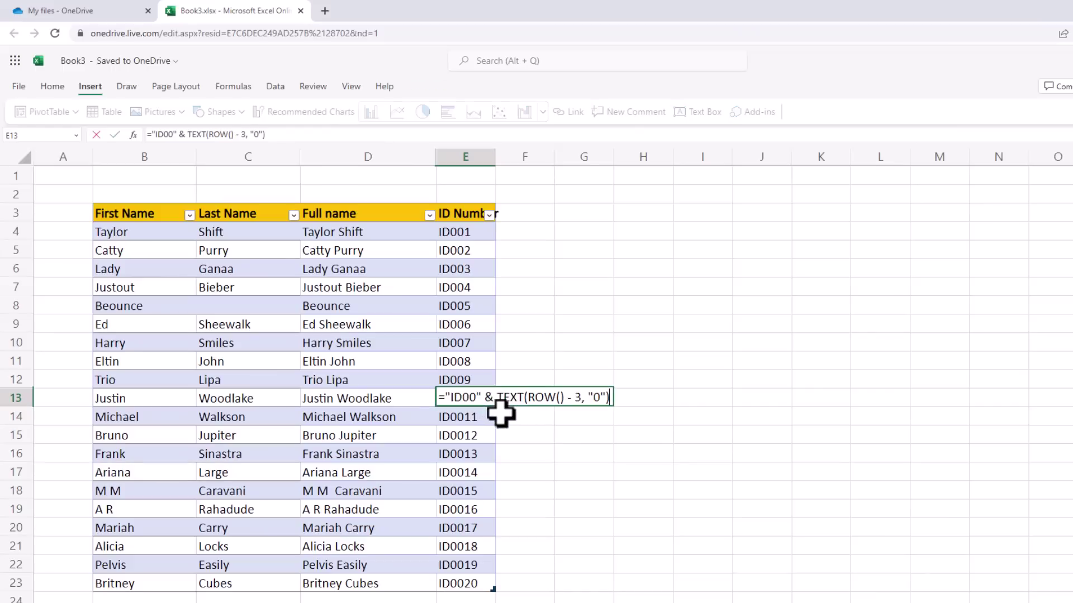
key(Escape)
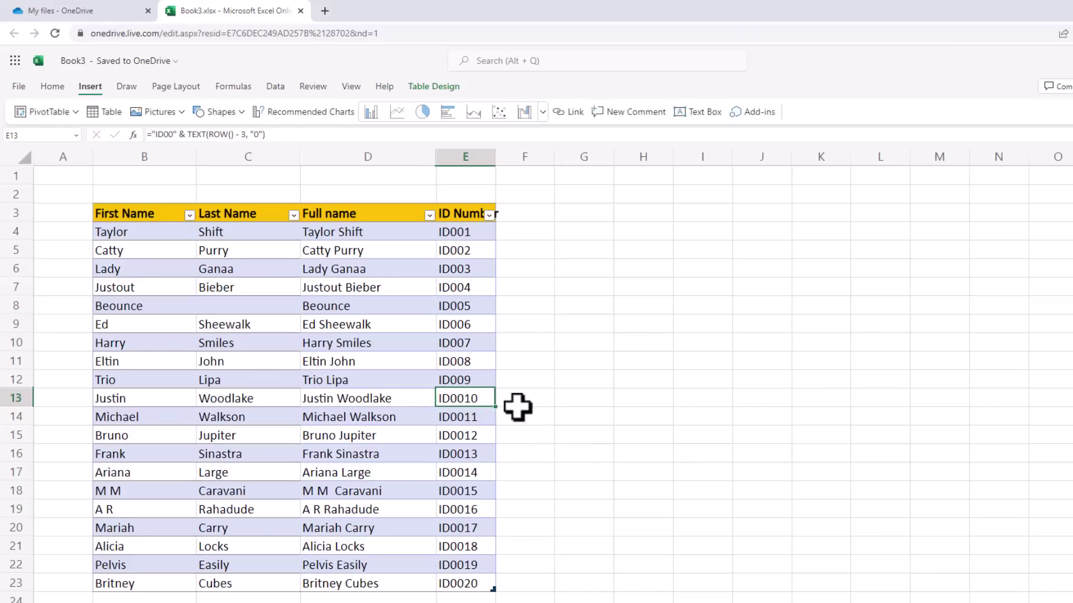
click(144, 214)
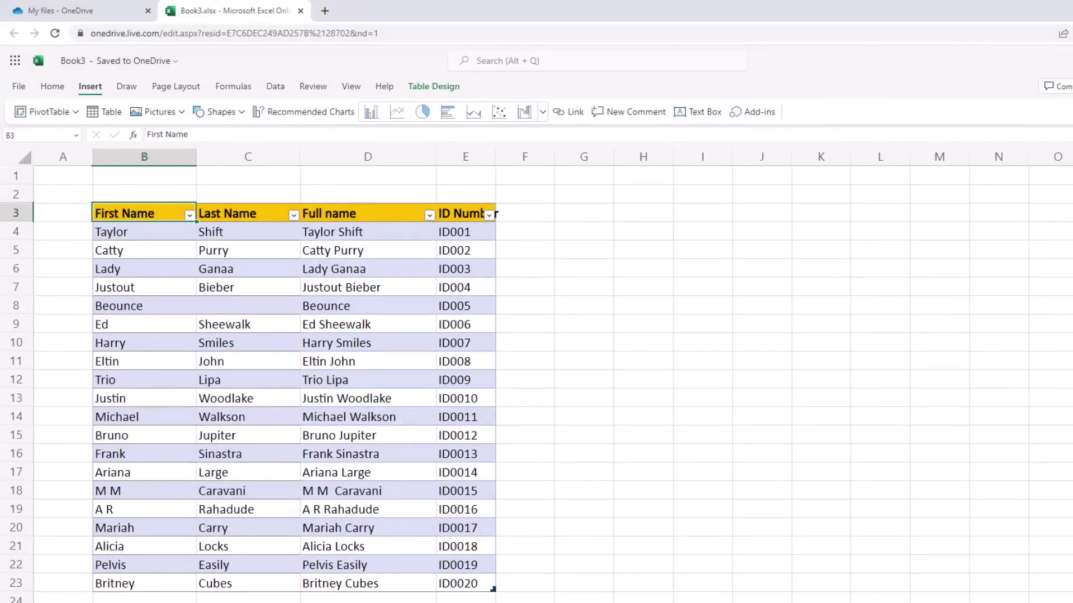
- Switch to the "Let Excel Forecast" sheet in desktop Excel and review the Date and Downloads data from C7 down
click(148, 587)
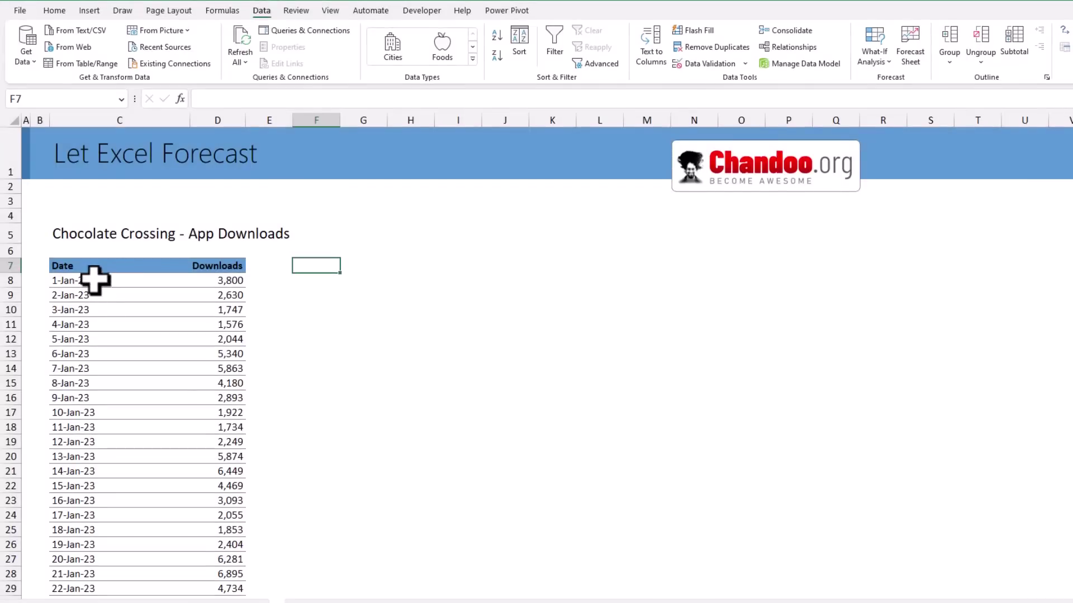
click(97, 271)
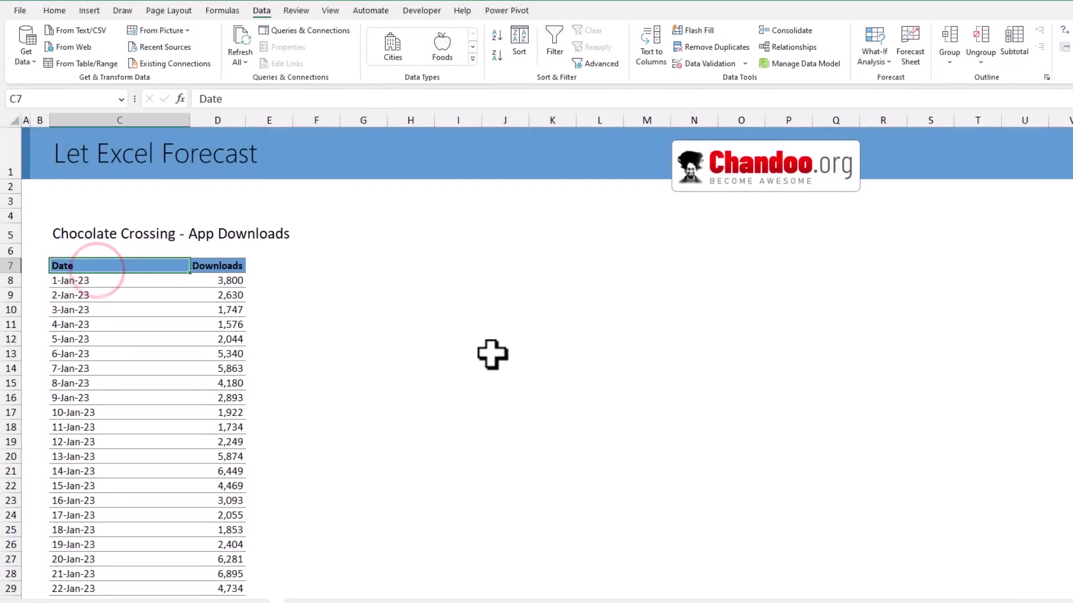
scroll(263, 455, down, 6)
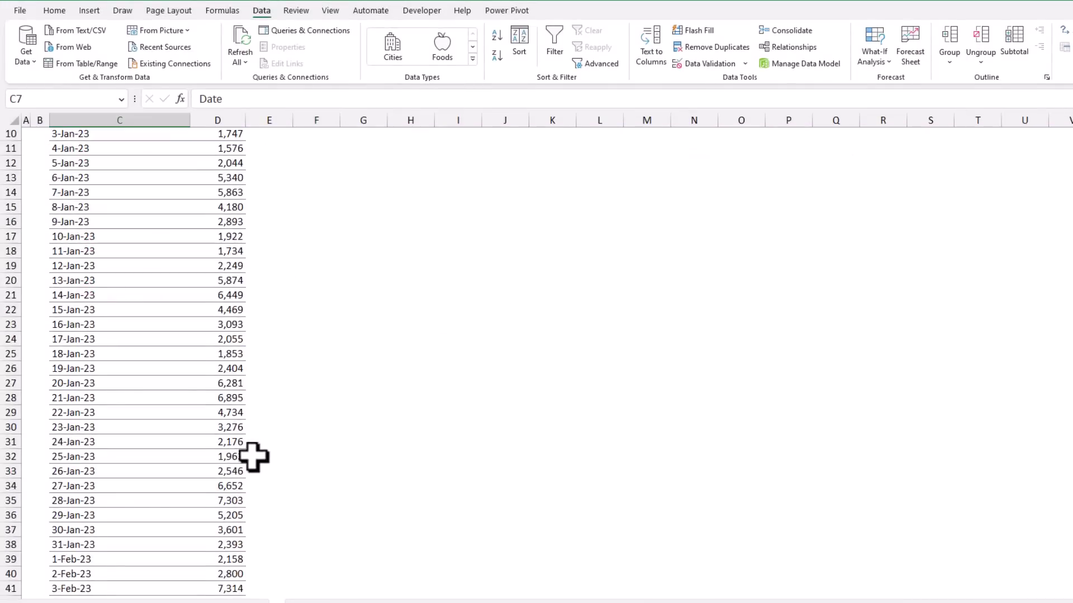
scroll(223, 565, down, 1)
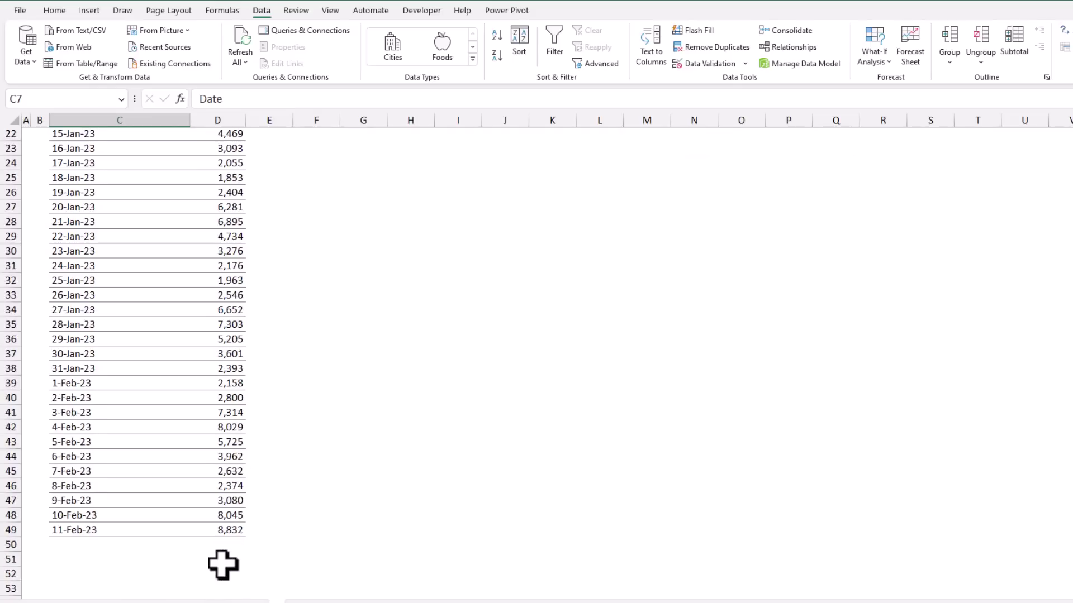
scroll(222, 565, up, 6)
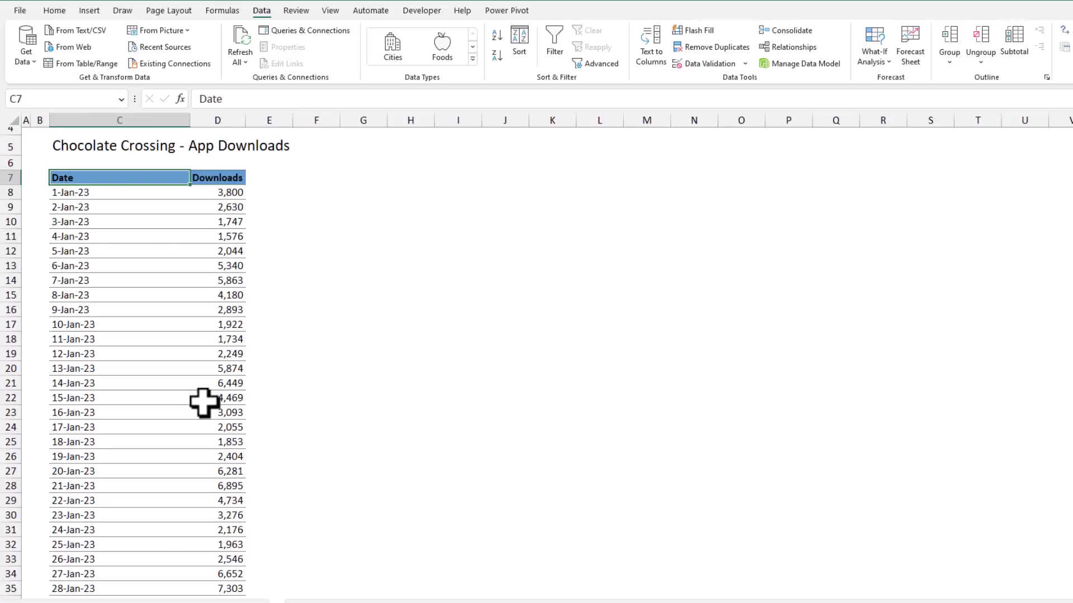
- Insert the recommended line chart from the Date and Downloads data in C7:D49
scroll(206, 402, down, 3)
scroll(251, 498, down, 2)
shift+click(230, 574)
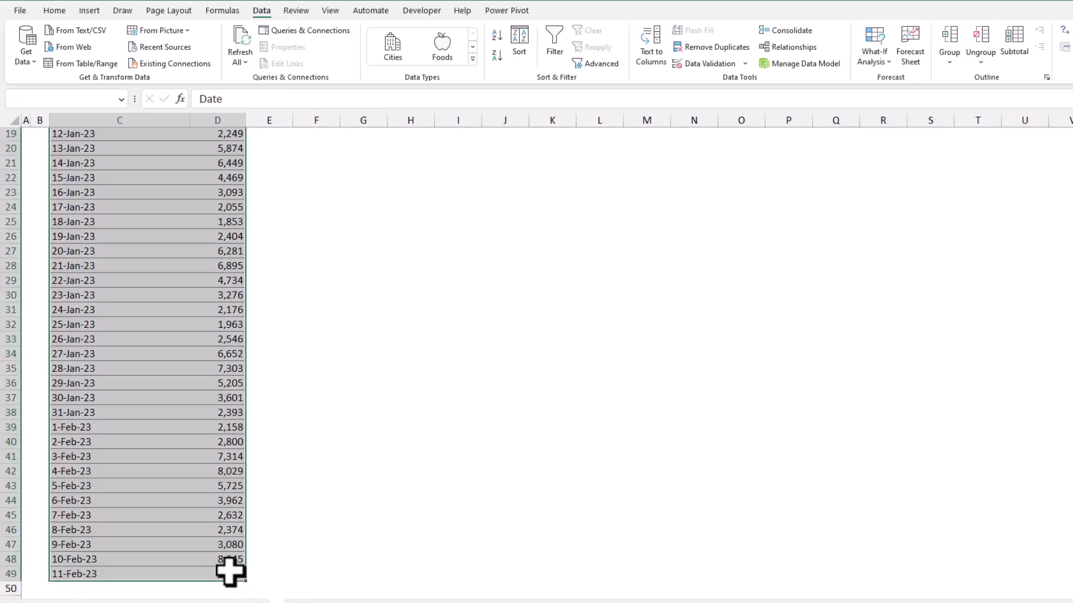
click(89, 10)
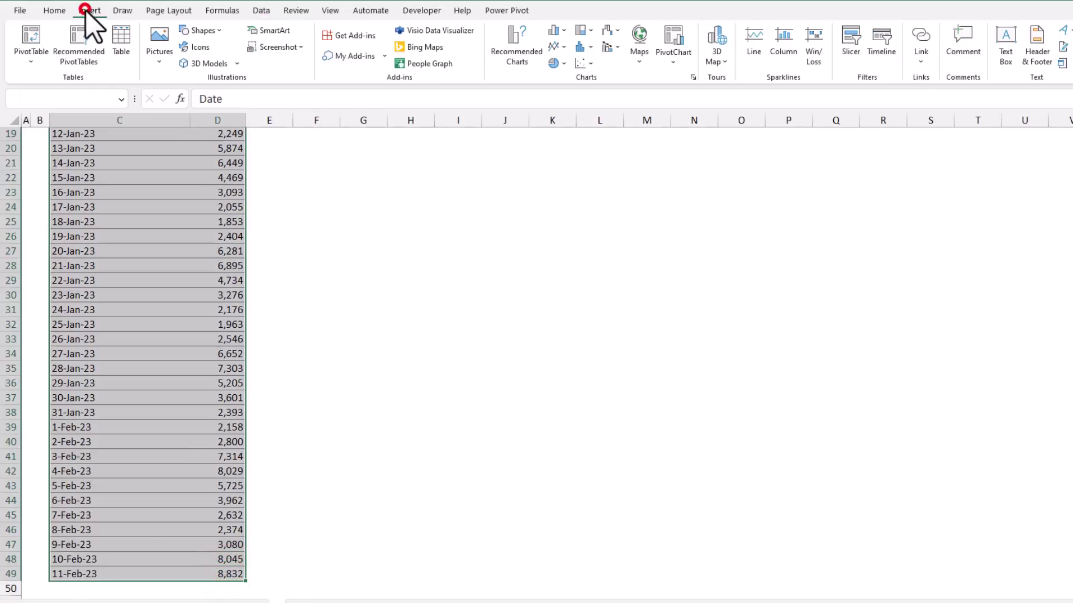
click(556, 46)
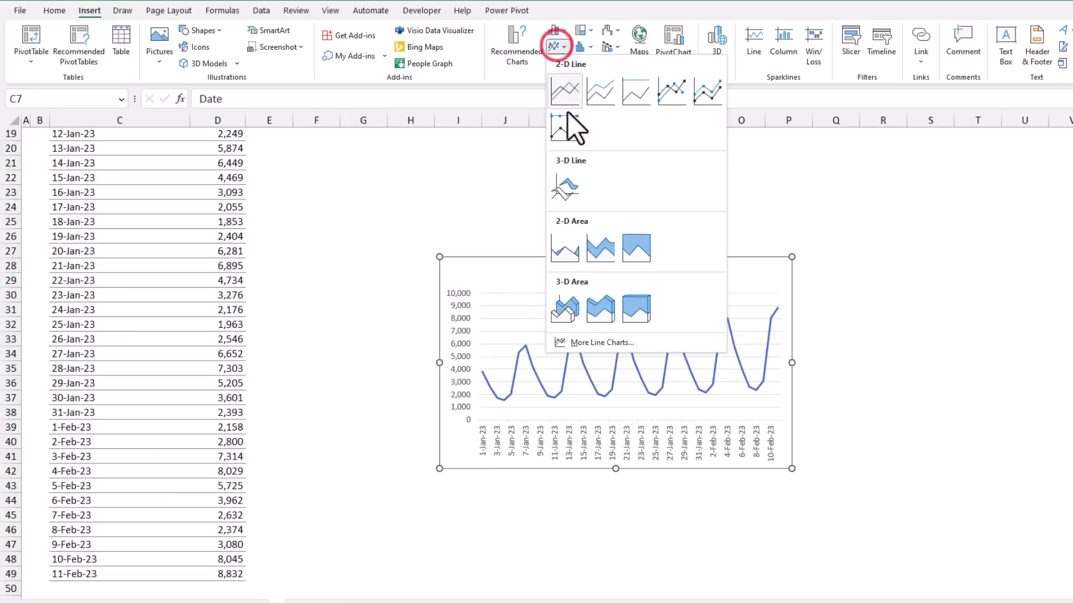
click(519, 42)
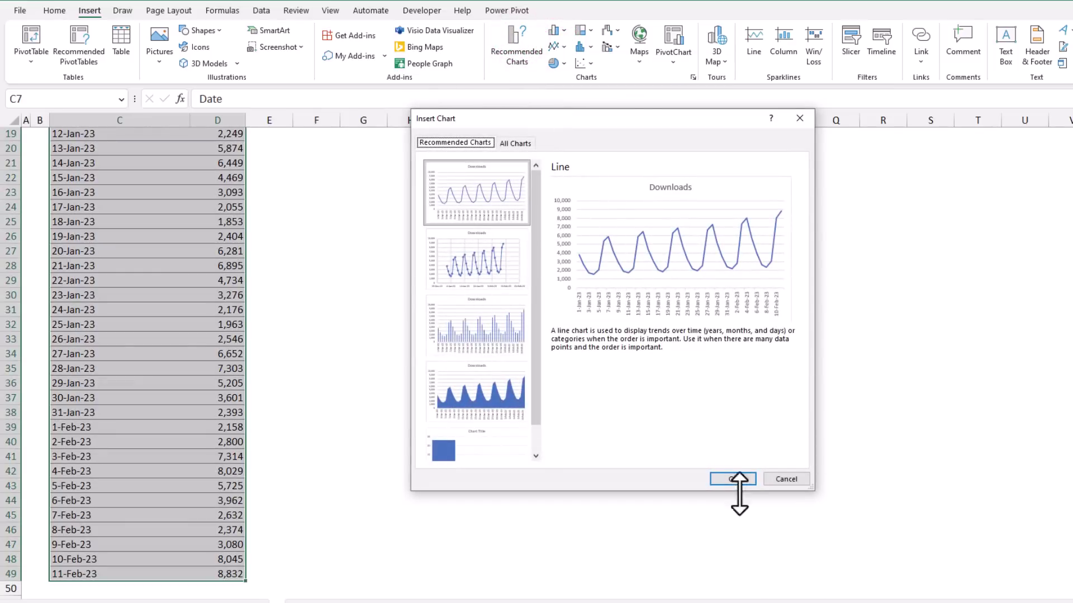
click(730, 480)
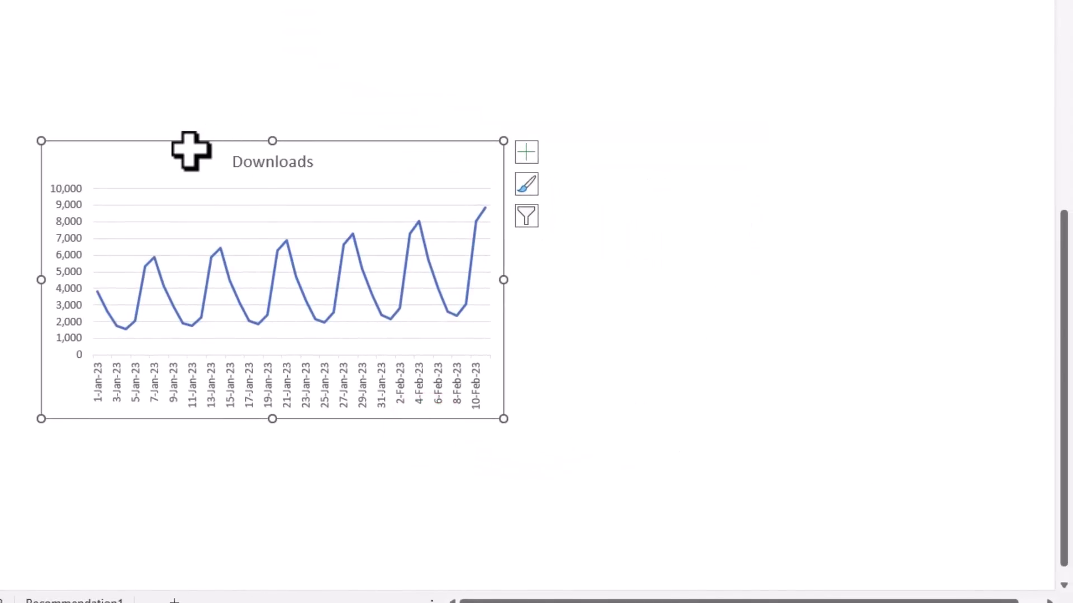
- Add a trendline to the Downloads line chart
click(525, 151)
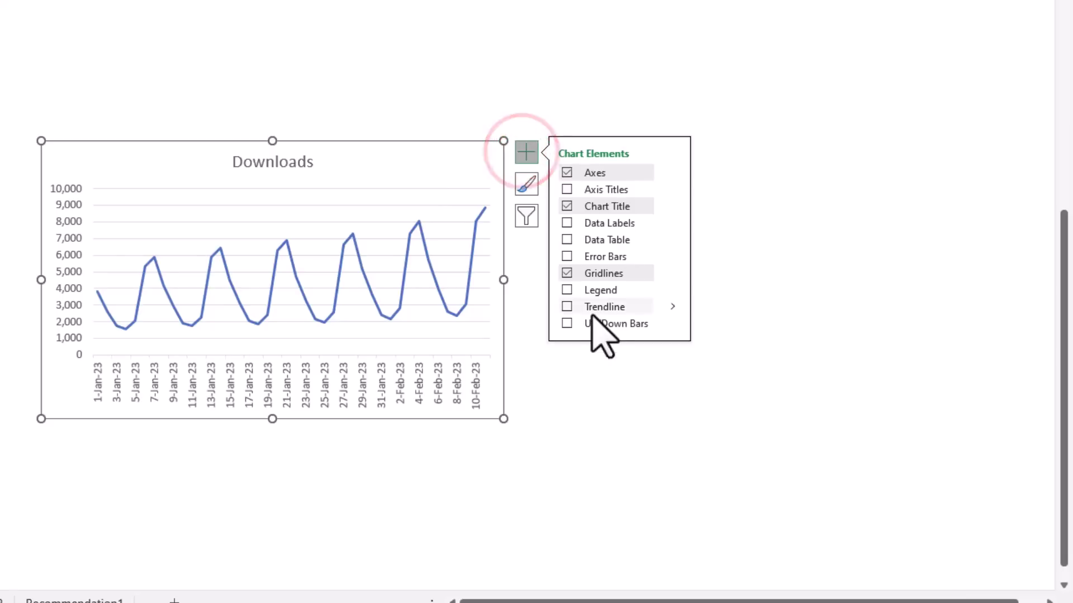
click(566, 306)
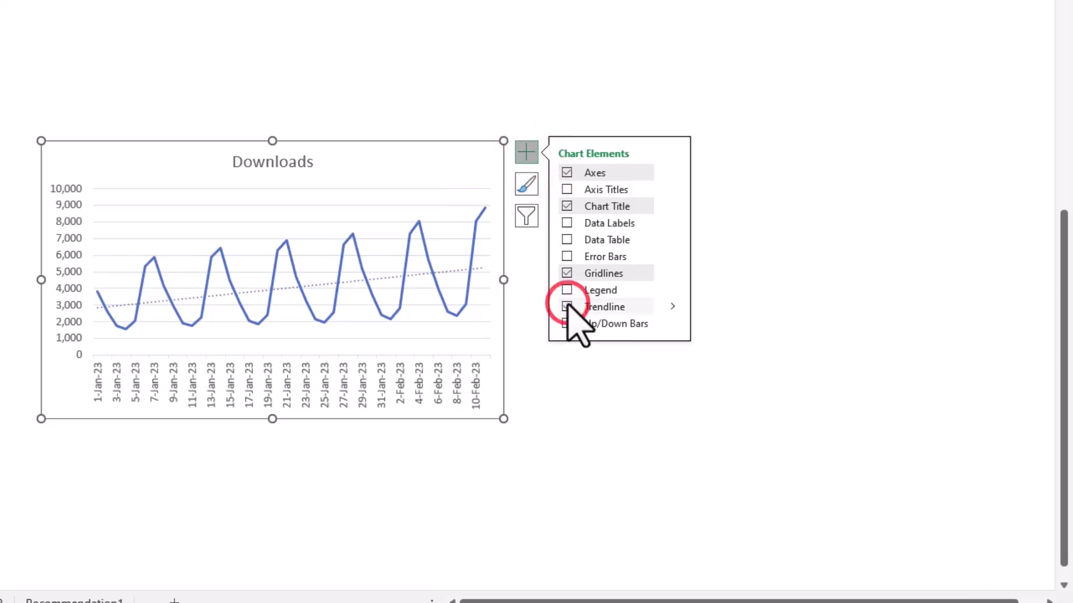
click(626, 438)
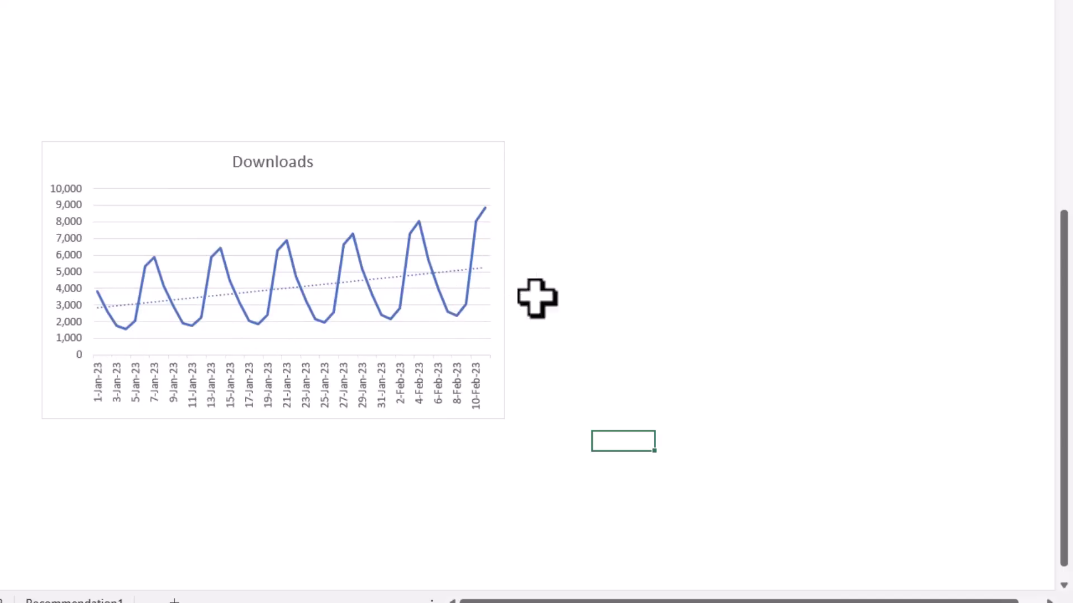
- Extend the linear trendline on the Downloads chart with a forward forecast of 21 periods
click(371, 279)
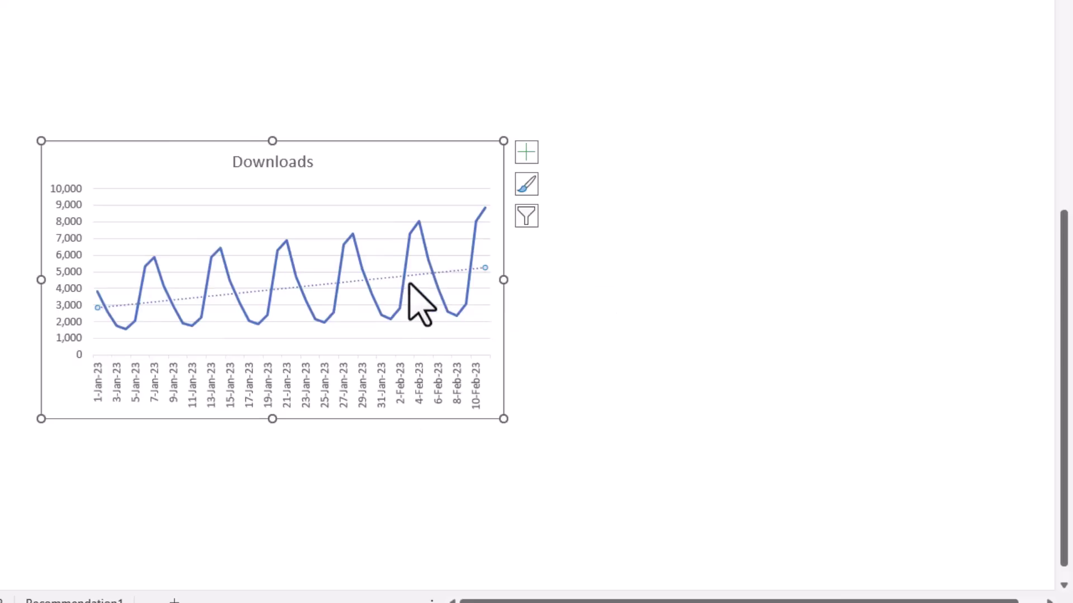
right_click(383, 277)
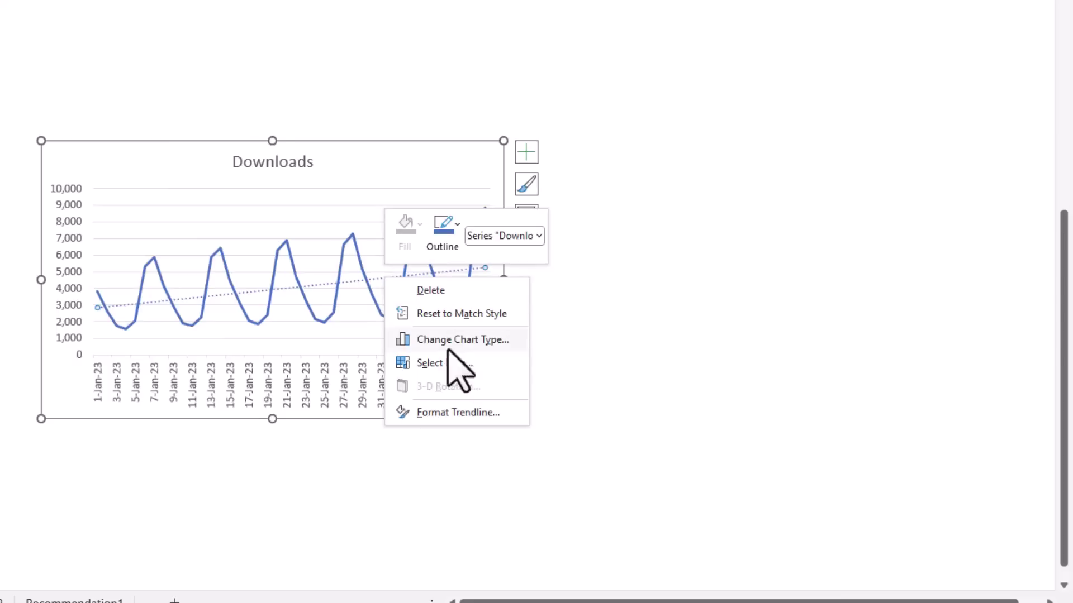
click(454, 412)
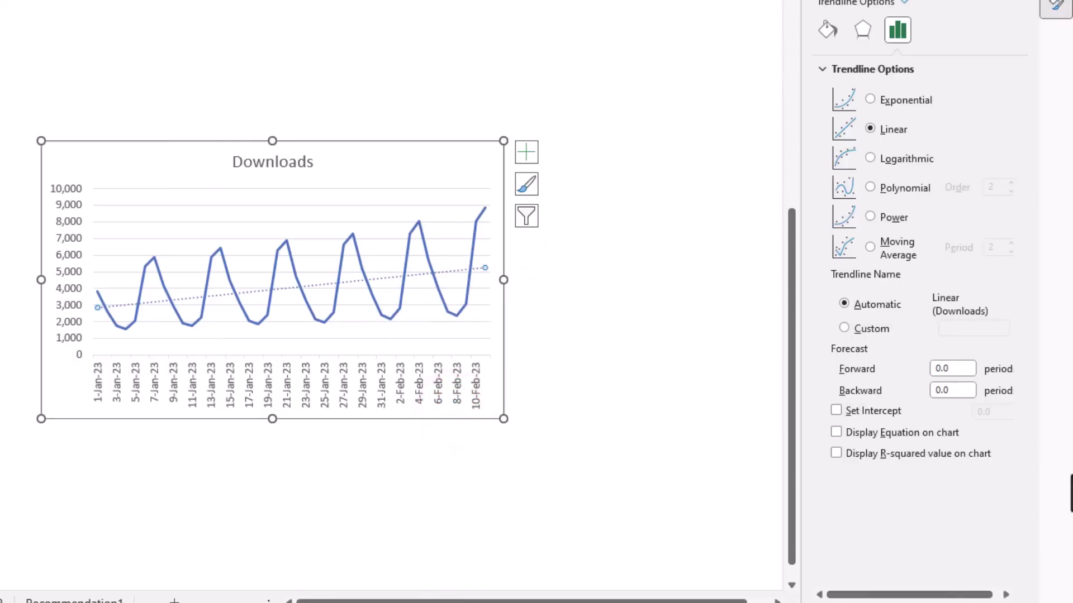
click(961, 370)
drag(964, 370, 900, 371)
text(2)
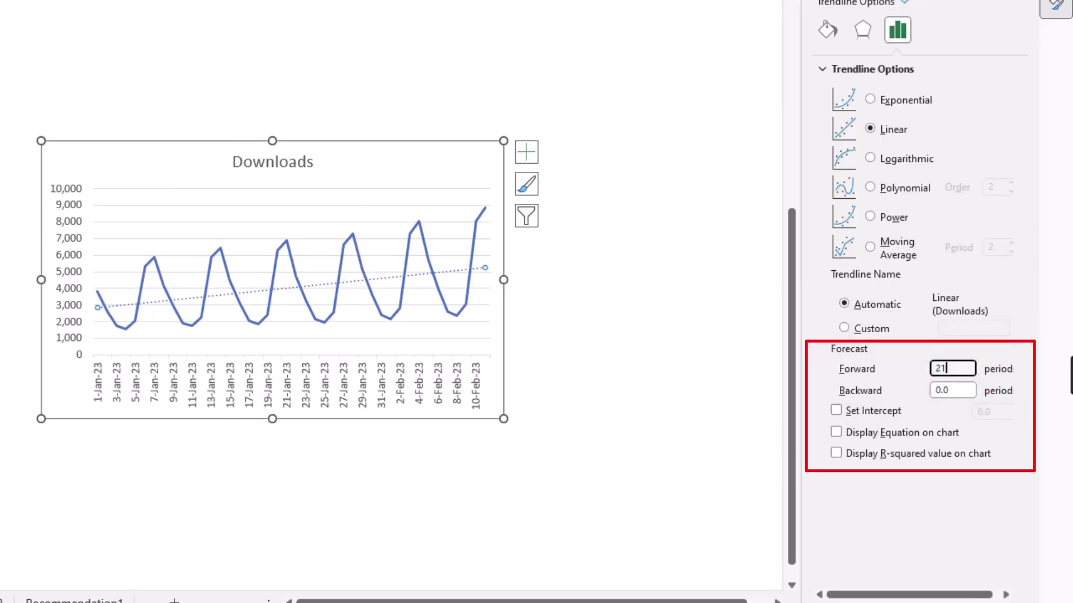
text(1)
key(Return)
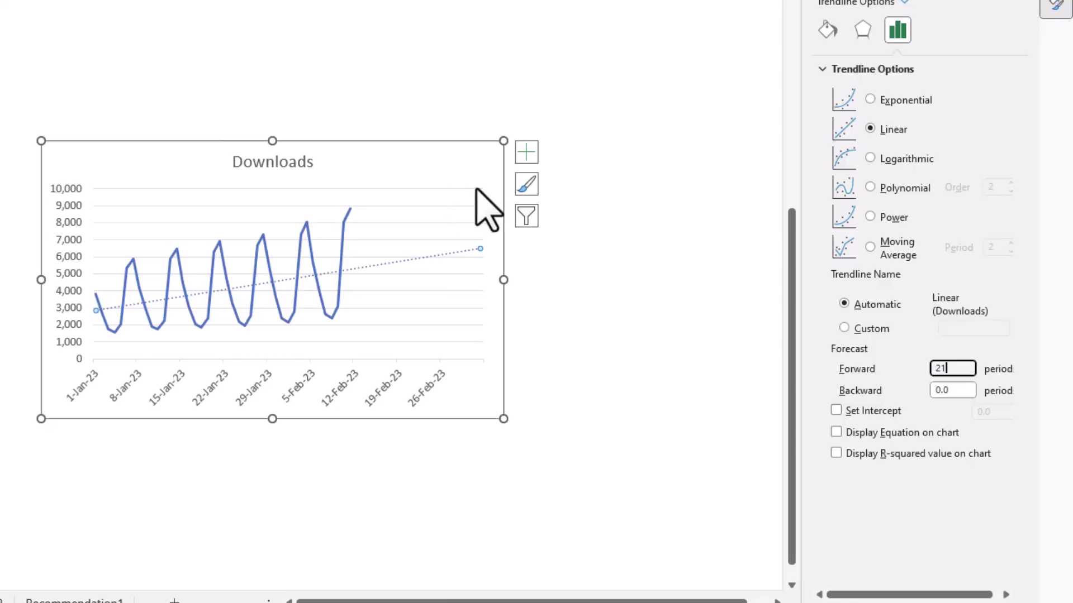
click(537, 218)
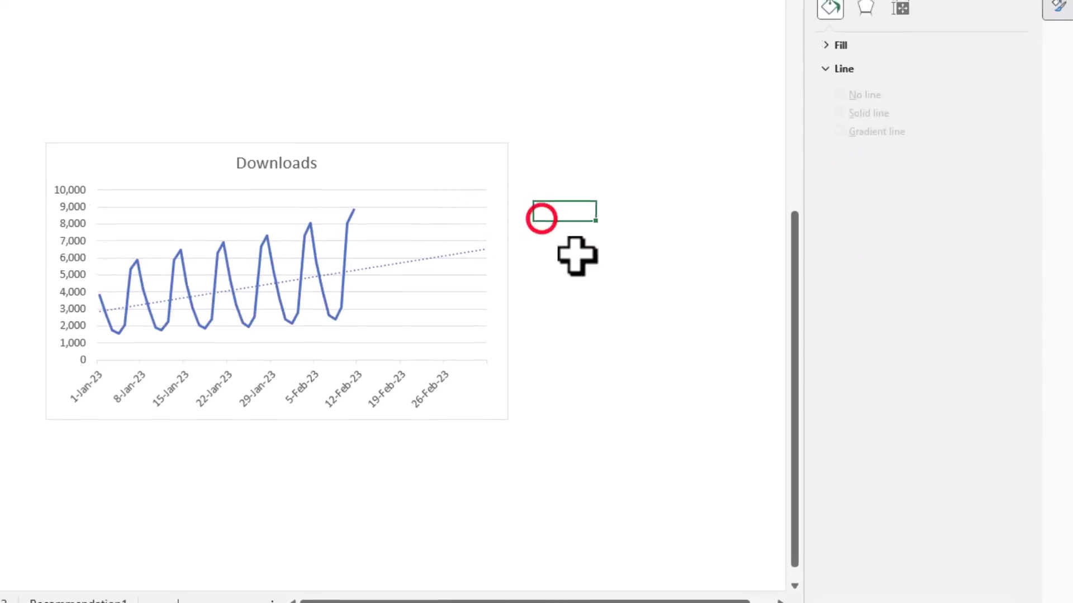
- Start a Forecast Sheet from the full Date and Downloads data in C7:D49
click(158, 398)
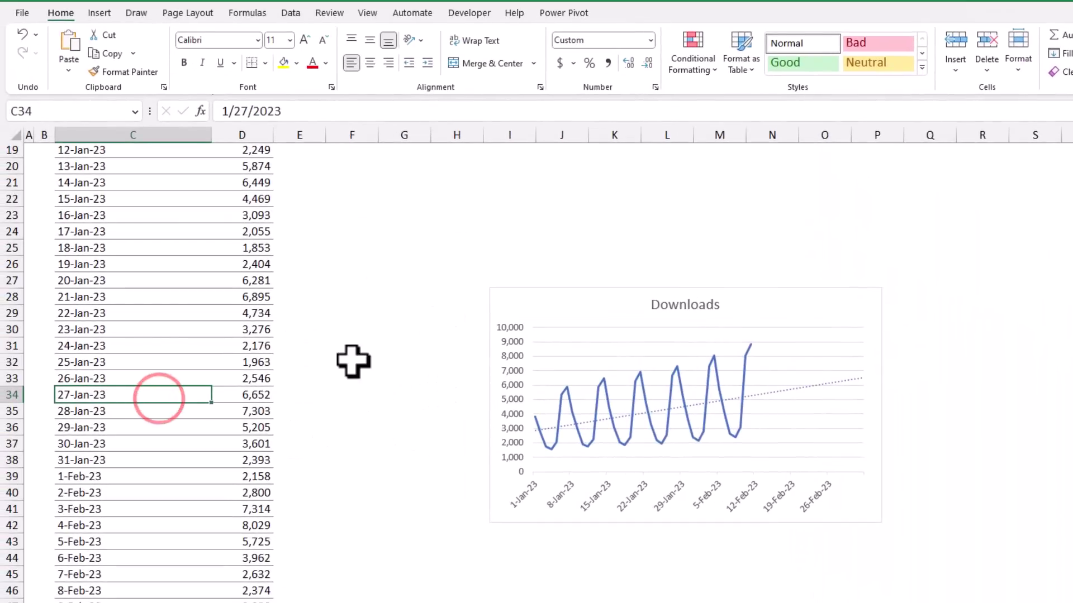
key(ctrl+Up)
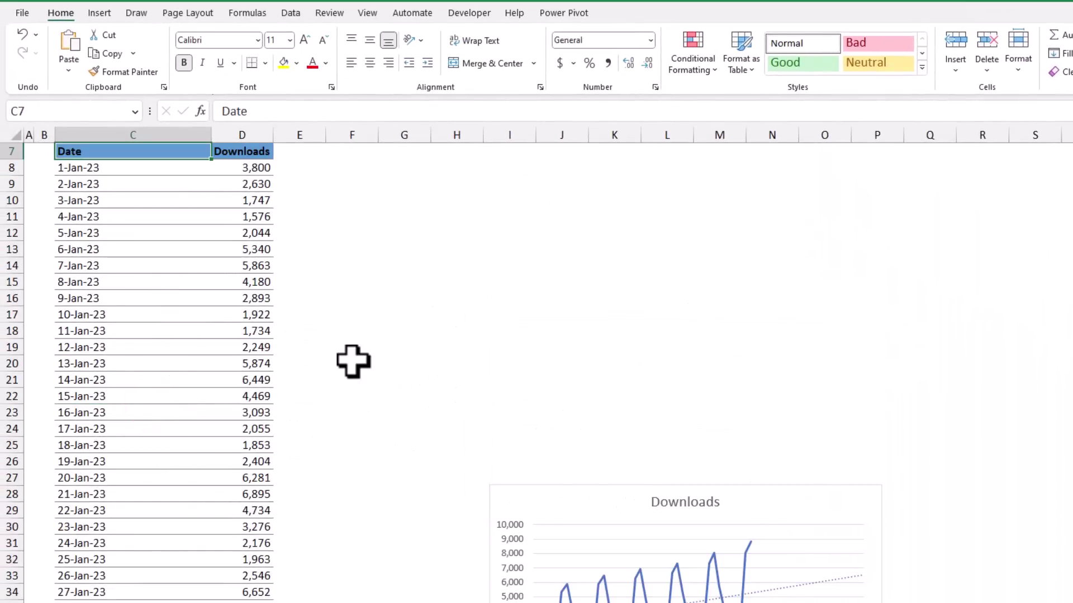
key(ctrl+a)
scroll(353, 362, down, 4)
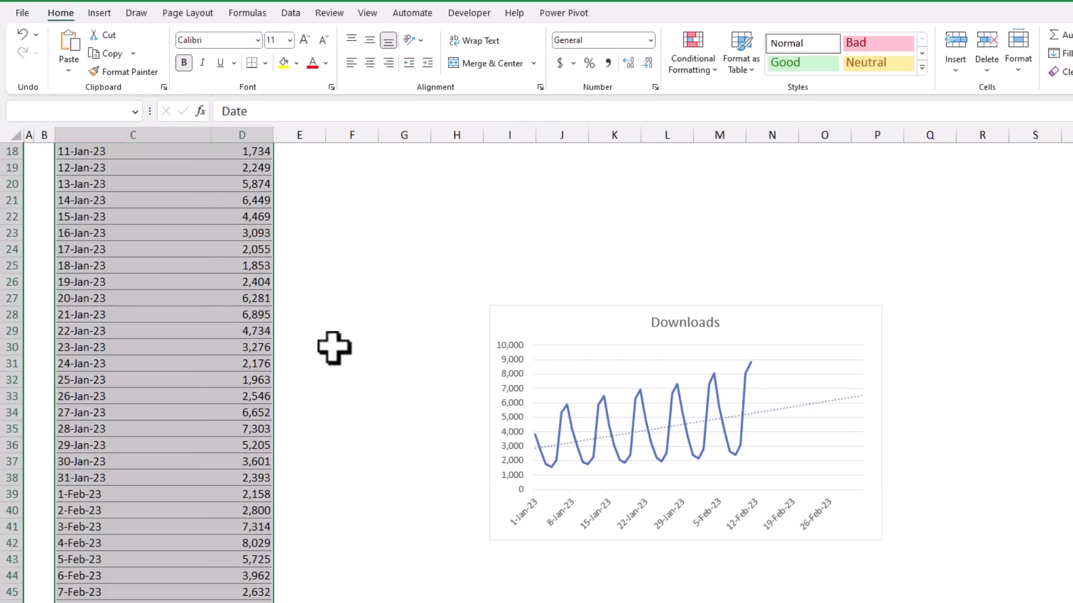
scroll(334, 348, up, 5)
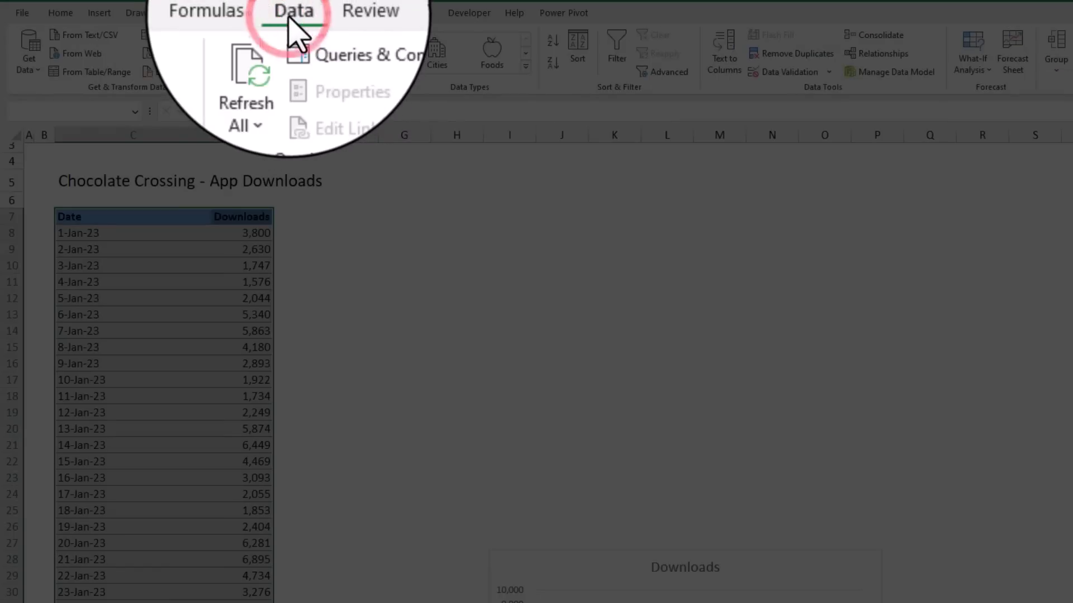
click(1017, 56)
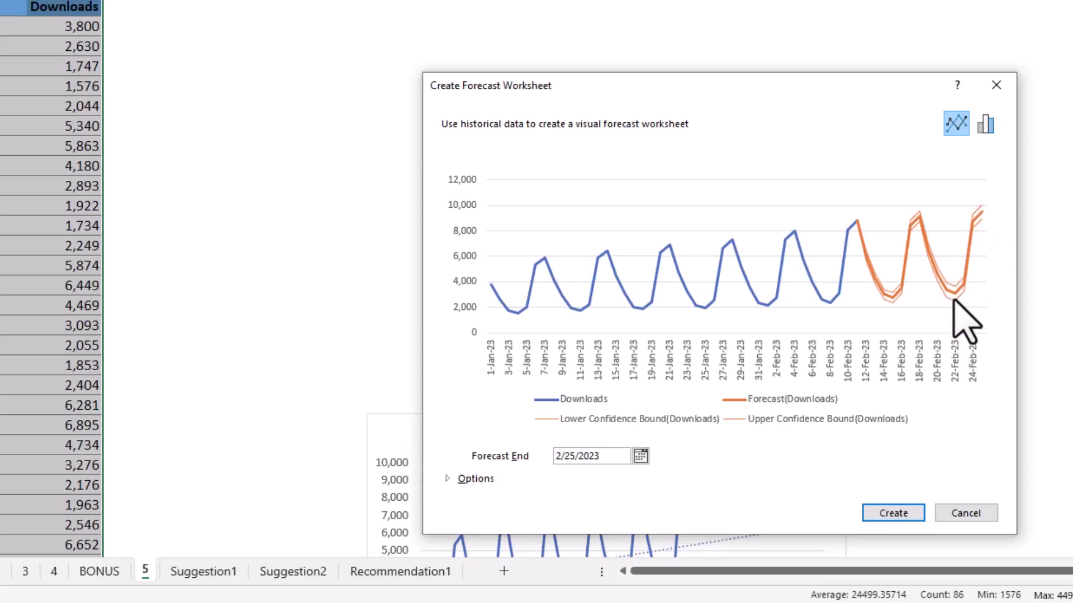
- Expand the forecast worksheet options and examine the confidence interval setting
click(463, 474)
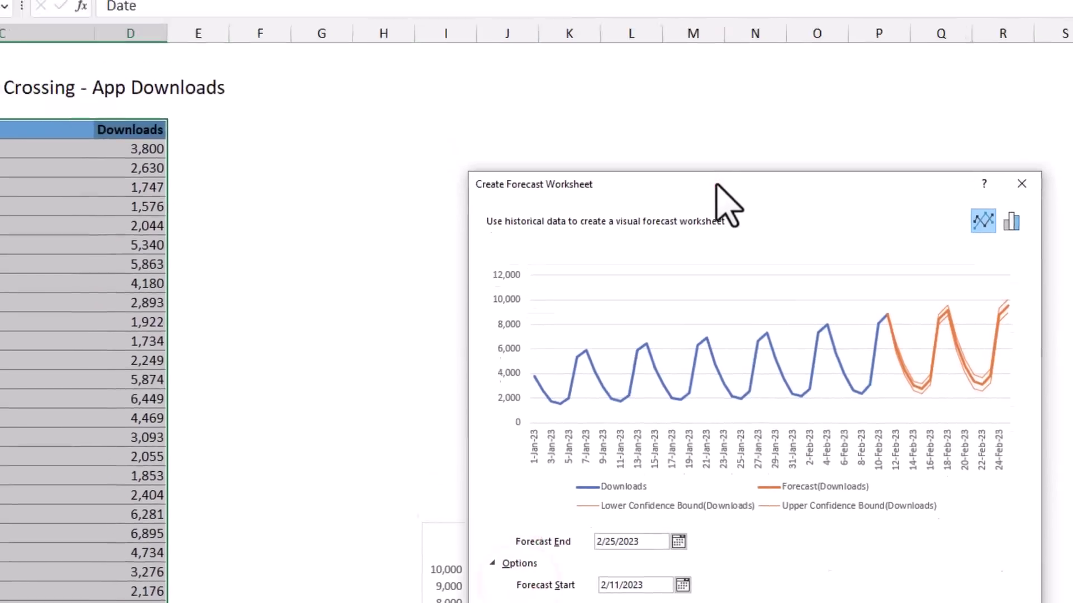
drag(717, 192, 636, 0)
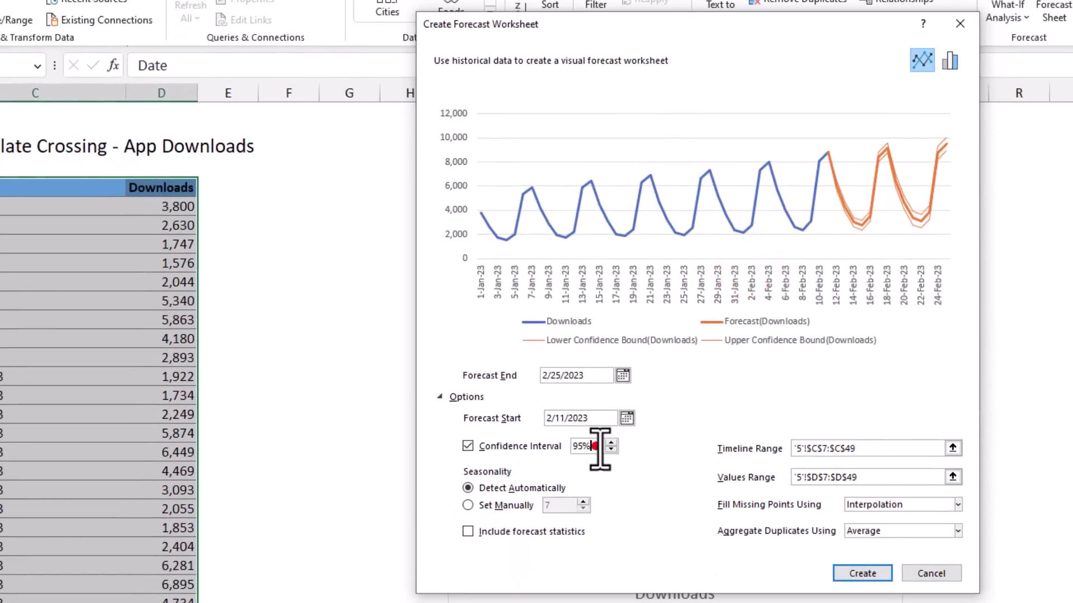
double_click(595, 446)
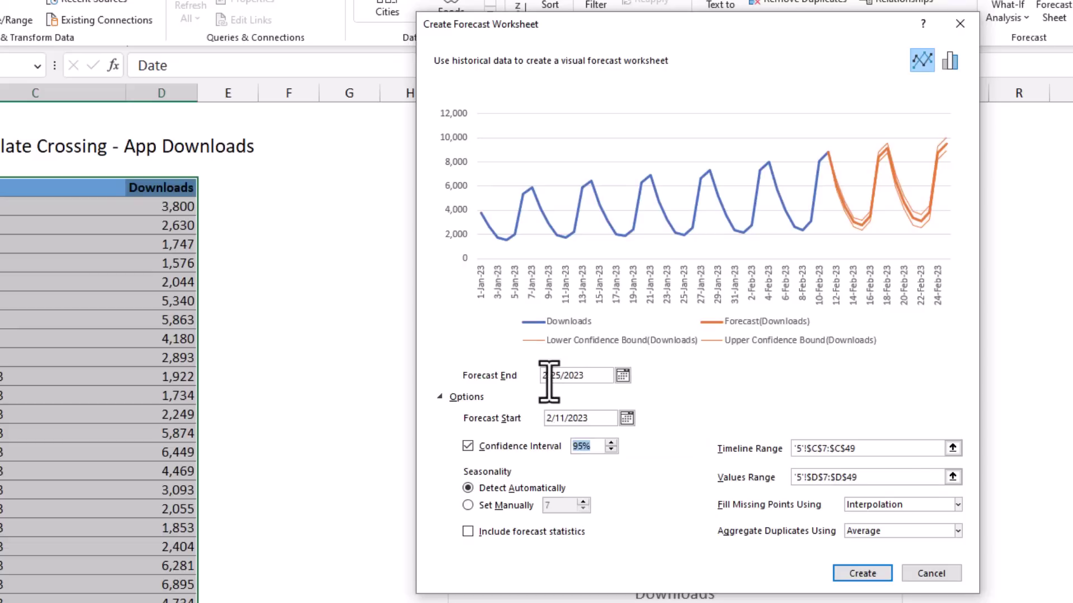
- Set the forecast end date to 3/4/2023 and create the forecast worksheet with a line chart
click(622, 375)
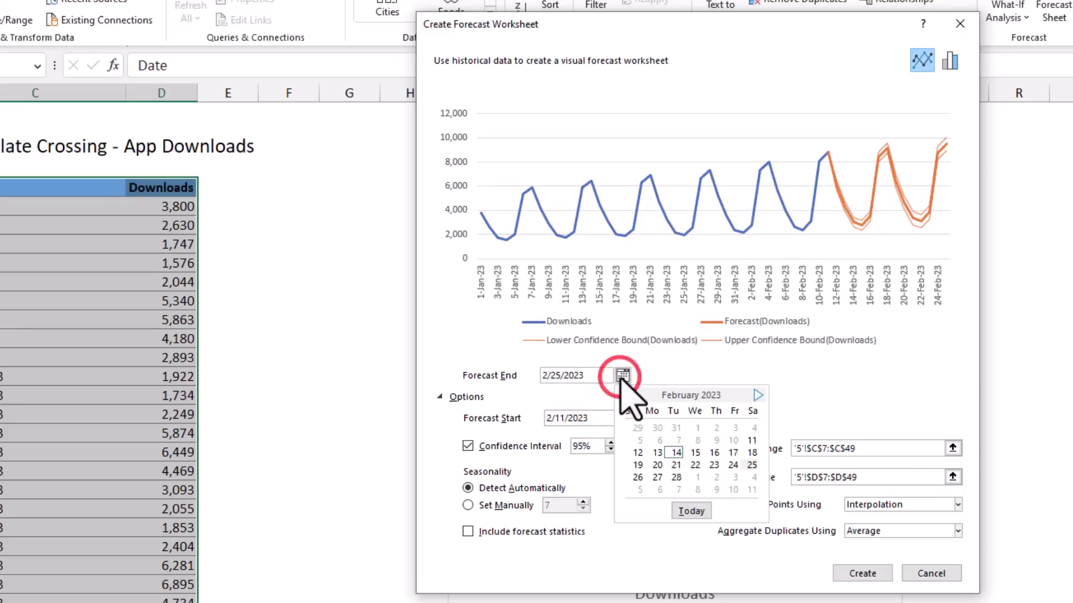
click(751, 478)
click(862, 573)
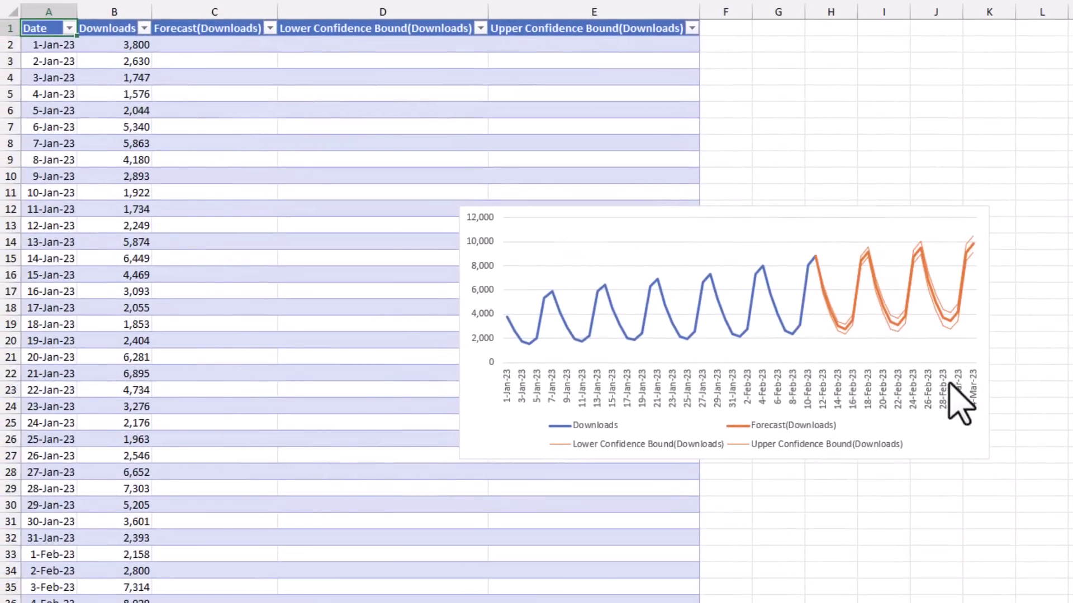
- Examine the forecast formula in C44 and the lower confidence bound formula in D45 of the forecast table
scroll(407, 419, down, 7)
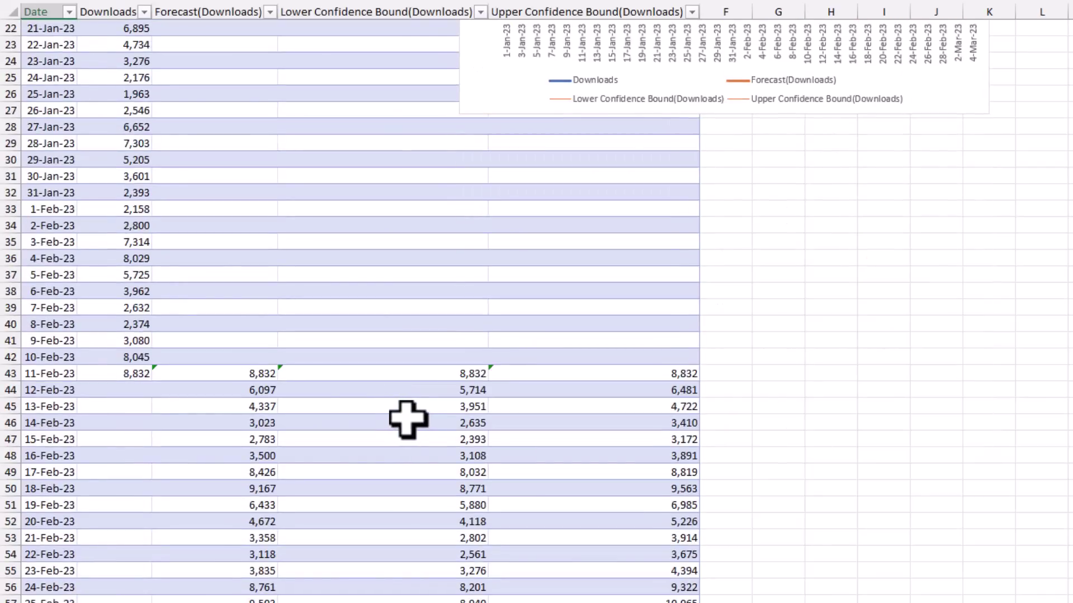
click(240, 387)
key(F2)
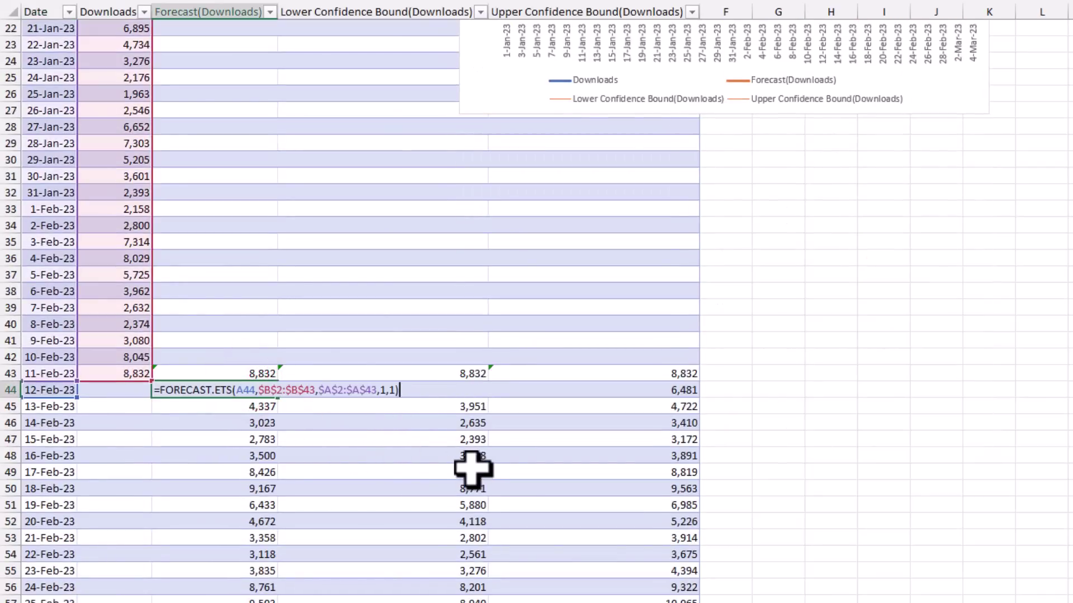
key(Escape)
double_click(471, 406)
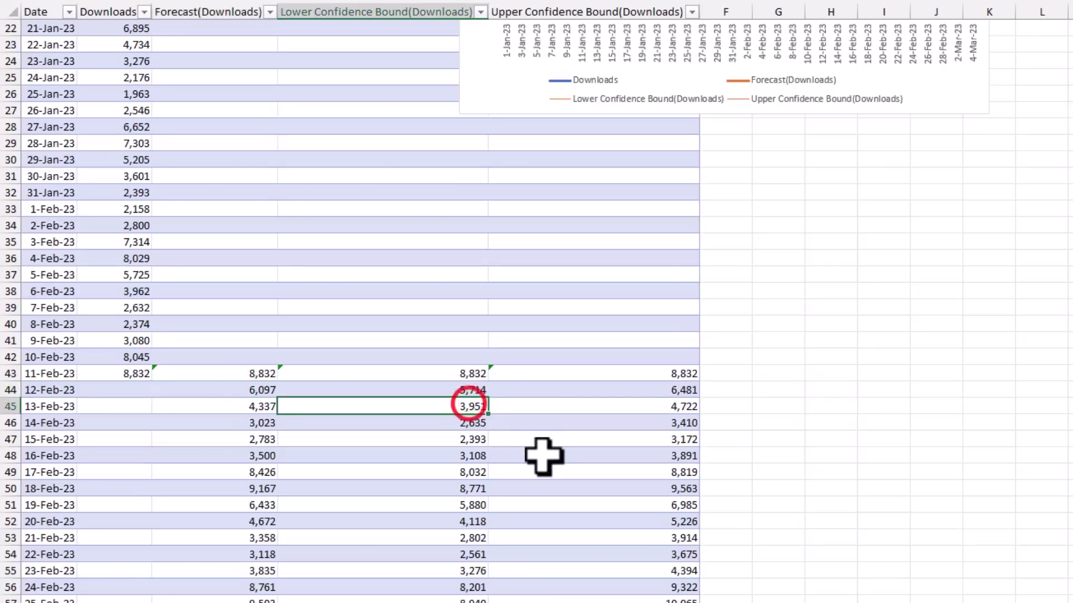
key(Escape)
- Review the historical Downloads values and inspect the forecast formula for 16-Feb-23 in C48
drag(130, 371, 126, 61)
click(261, 455)
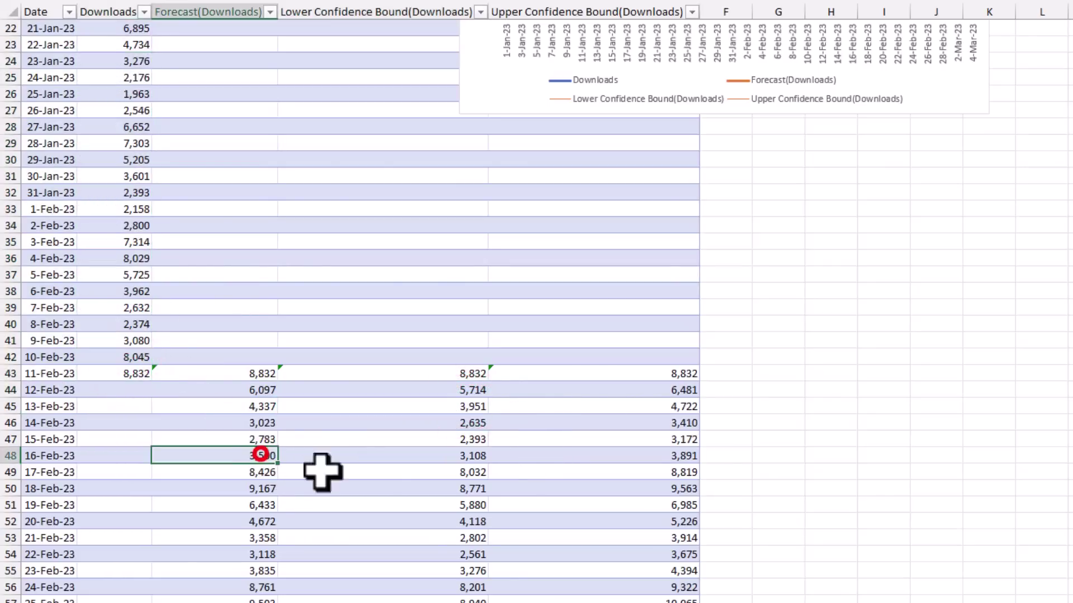
key(F2)
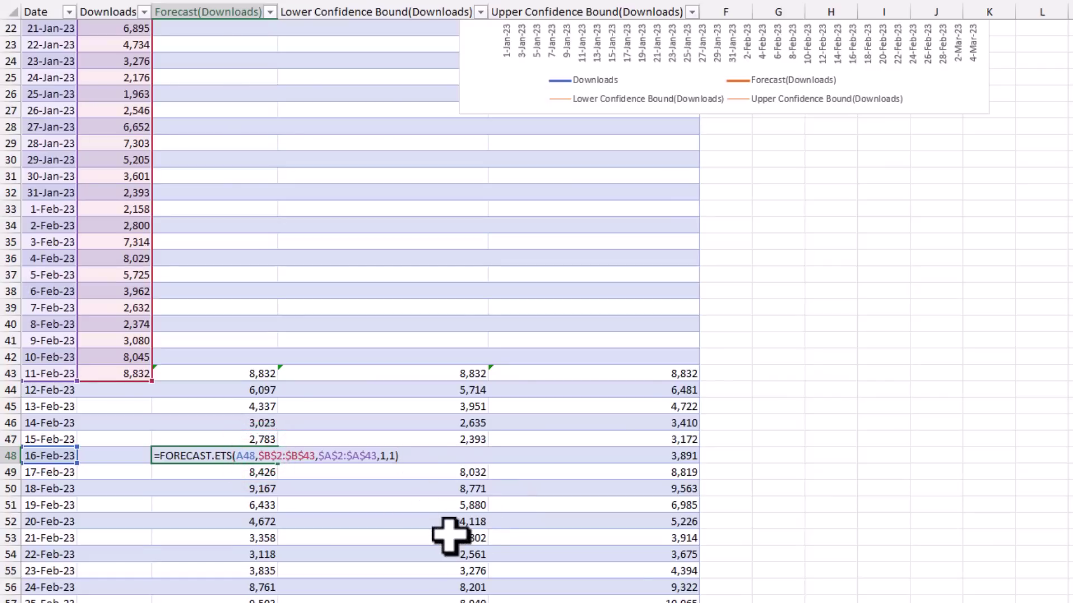
key(Escape)
scroll(565, 498, up, 4)
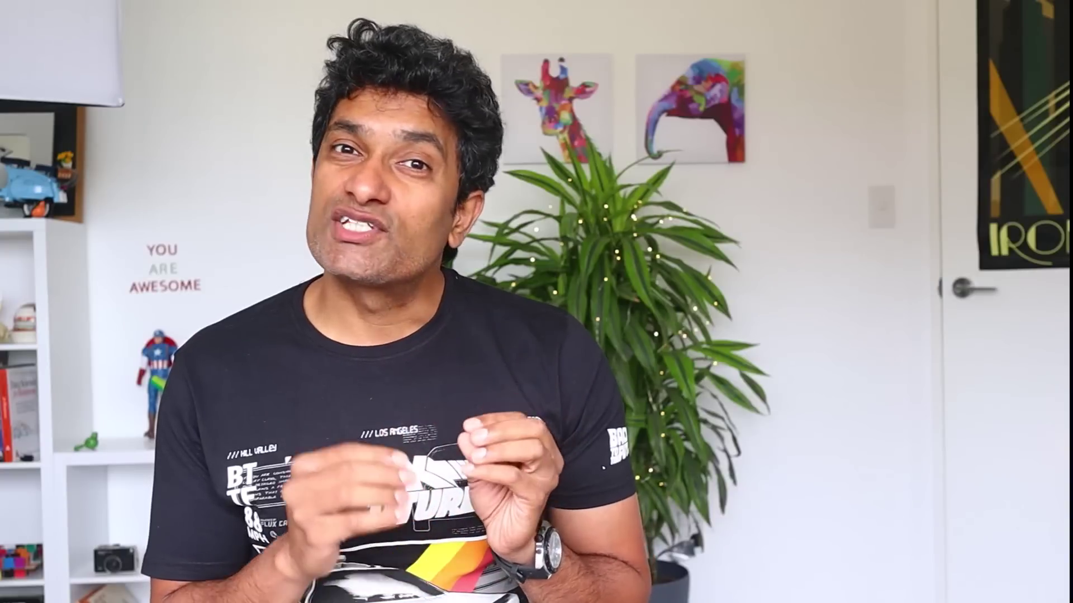